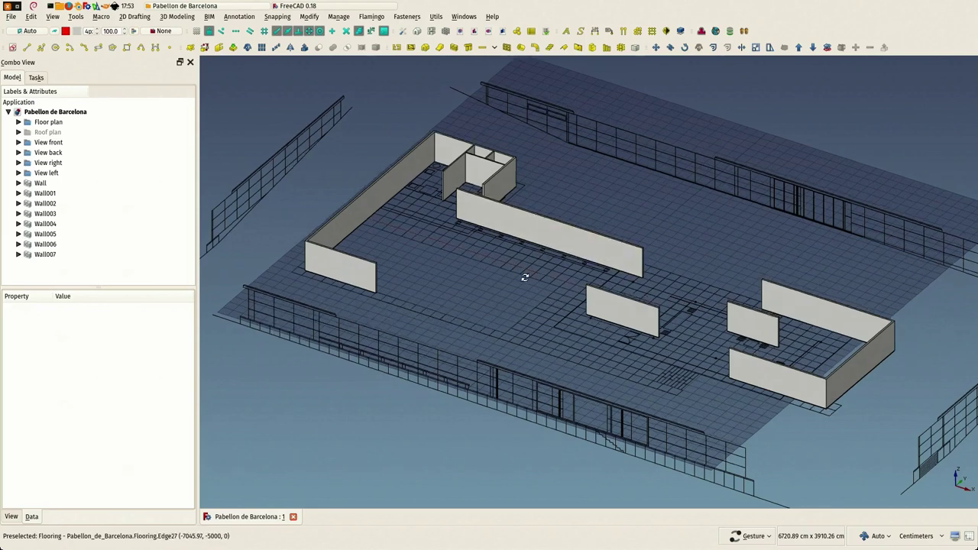
Step: Examine the walls and the door and furniture layout of the floor plan in 3D and from above
{"action": "scroll", "coordinate": [686, 285], "scroll_direction": "up", "scroll_amount": 10}
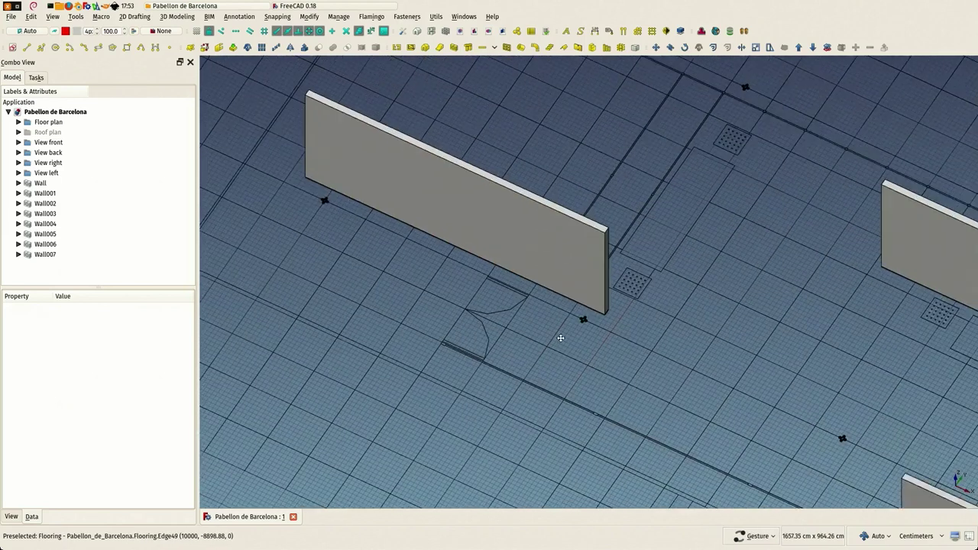
{"action": "scroll", "coordinate": [686, 285], "scroll_direction": "down", "scroll_amount": 10}
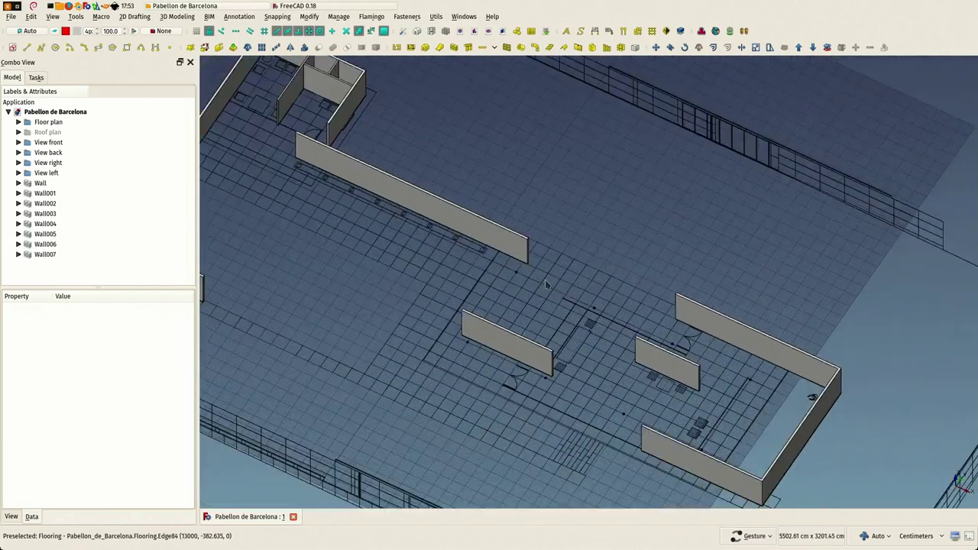
{"action": "scroll", "coordinate": [576, 329], "scroll_direction": "down", "scroll_amount": 2}
{"action": "scroll", "coordinate": [579, 328], "scroll_direction": "up", "scroll_amount": 8}
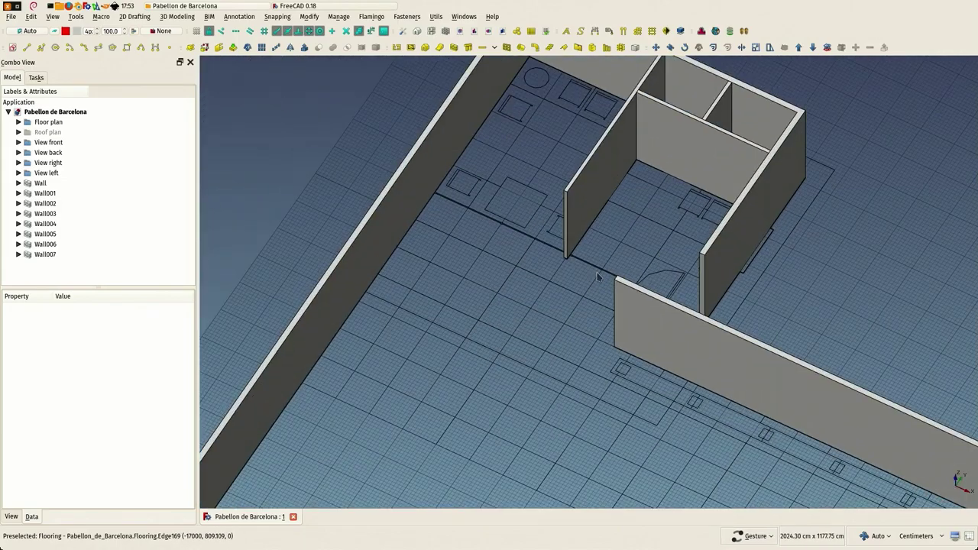
{"action": "right_click_drag", "start_coordinate": [583, 329], "coordinate": [565, 357]}
{"action": "left_click_drag", "start_coordinate": [557, 361], "coordinate": [563, 405]}
{"action": "right_click_drag", "start_coordinate": [527, 182], "coordinate": [486, 349]}
{"action": "key", "text": "2"}
{"action": "scroll", "coordinate": [589, 302], "scroll_direction": "down", "scroll_amount": 3}
{"action": "right_click_drag", "start_coordinate": [492, 100], "coordinate": [534, 337]}
{"action": "scroll", "coordinate": [501, 349], "scroll_direction": "up", "scroll_amount": 7}
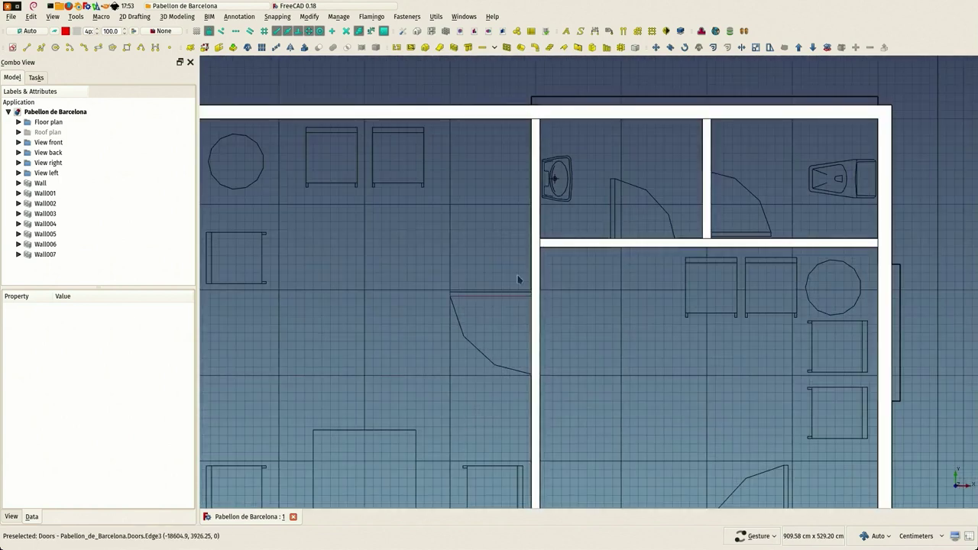
{"action": "scroll", "coordinate": [763, 218], "scroll_direction": "down", "scroll_amount": 7}
{"action": "left_click_drag", "start_coordinate": [763, 218], "coordinate": [641, 343]}
{"action": "scroll", "coordinate": [757, 381], "scroll_direction": "up", "scroll_amount": 5}
{"action": "scroll", "coordinate": [754, 376], "scroll_direction": "down", "scroll_amount": 5}
{"action": "scroll", "coordinate": [624, 209], "scroll_direction": "up", "scroll_amount": 3}
Step: Examine the small corner rooms through their walls in wireframe display, and restore the normal display style
{"action": "left_click", "coordinate": [655, 253]}
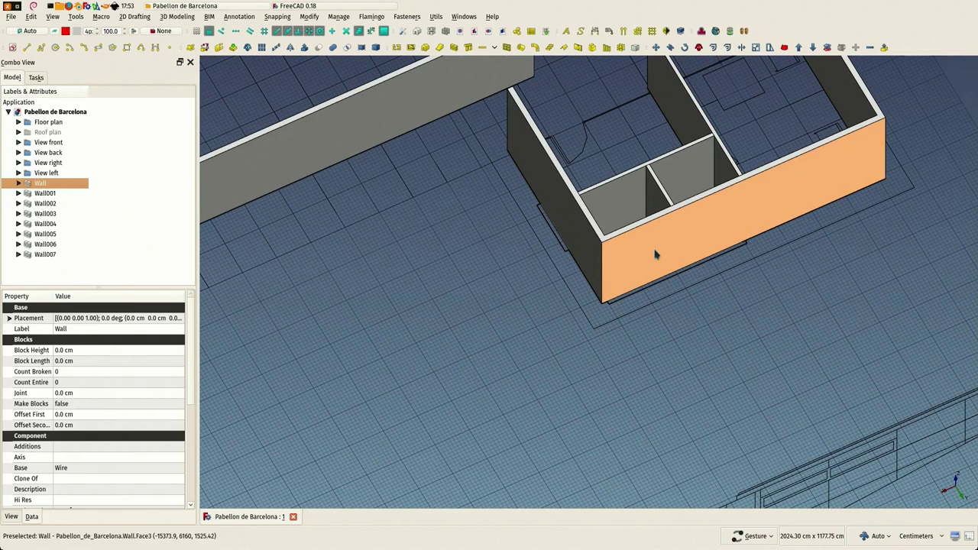
{"action": "key", "text": "v"}
{"action": "key", "text": "3"}
{"action": "scroll", "coordinate": [657, 268], "scroll_direction": "up", "scroll_amount": 7}
{"action": "scroll", "coordinate": [655, 314], "scroll_direction": "down", "scroll_amount": 2}
{"action": "right_click_drag", "start_coordinate": [707, 319], "coordinate": [608, 389]}
{"action": "scroll", "coordinate": [616, 310], "scroll_direction": "down", "scroll_amount": 3}
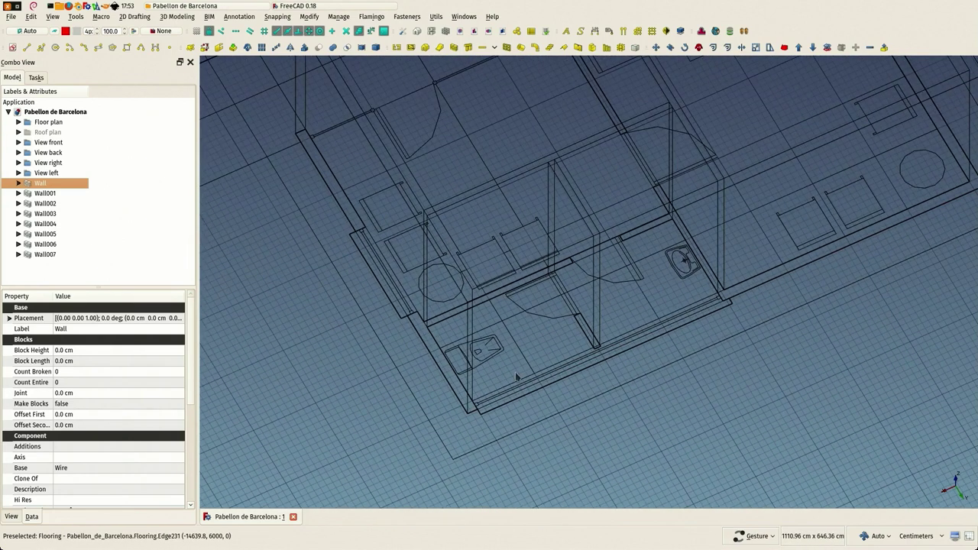
{"action": "key", "text": "v"}
{"action": "key", "text": "1"}
{"action": "scroll", "coordinate": [562, 307], "scroll_direction": "down", "scroll_amount": 2}
{"action": "left_click", "coordinate": [382, 366]}
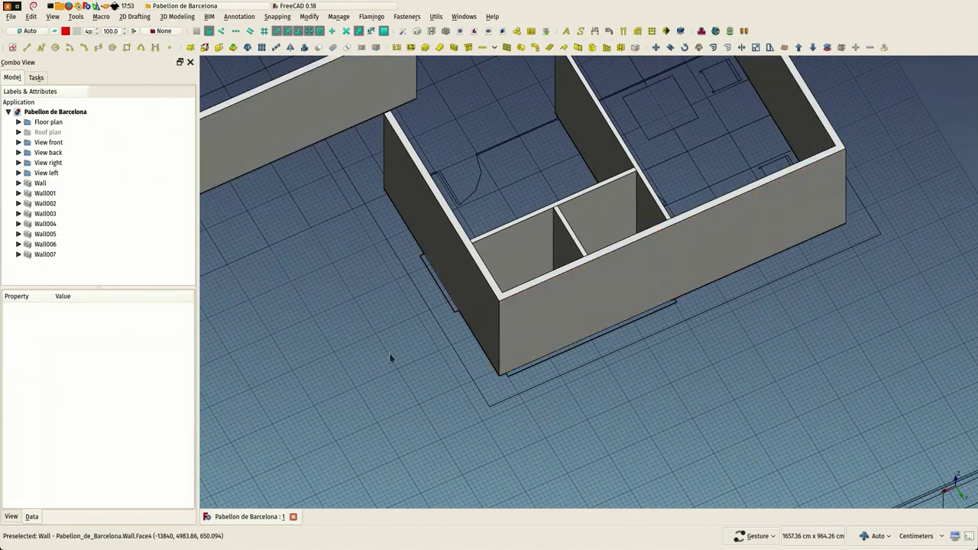
Step: Widen the 3D view and align the working plane to the outer back face of the wall enclosing the small rooms
{"action": "right_click_drag", "start_coordinate": [394, 356], "coordinate": [489, 266]}
{"action": "scroll", "coordinate": [489, 266], "scroll_direction": "down", "scroll_amount": 1}
{"action": "scroll", "coordinate": [504, 290], "scroll_direction": "down", "scroll_amount": 3}
{"action": "scroll", "coordinate": [481, 307], "scroll_direction": "up", "scroll_amount": 2}
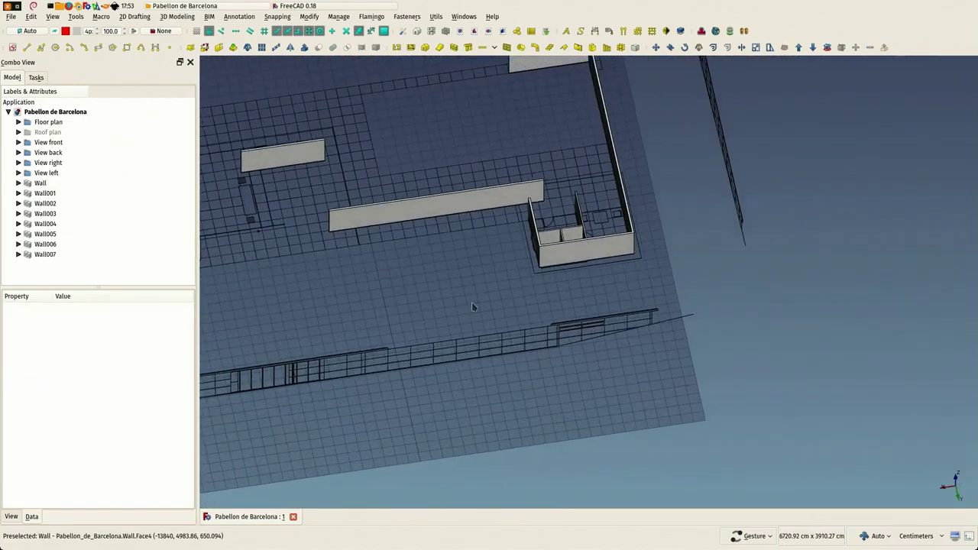
{"action": "scroll", "coordinate": [561, 298], "scroll_direction": "up", "scroll_amount": 2}
{"action": "left_click_drag", "start_coordinate": [561, 298], "coordinate": [592, 267]}
{"action": "left_click_drag", "start_coordinate": [195, 247], "coordinate": [110, 243]}
{"action": "left_click", "coordinate": [541, 267]}
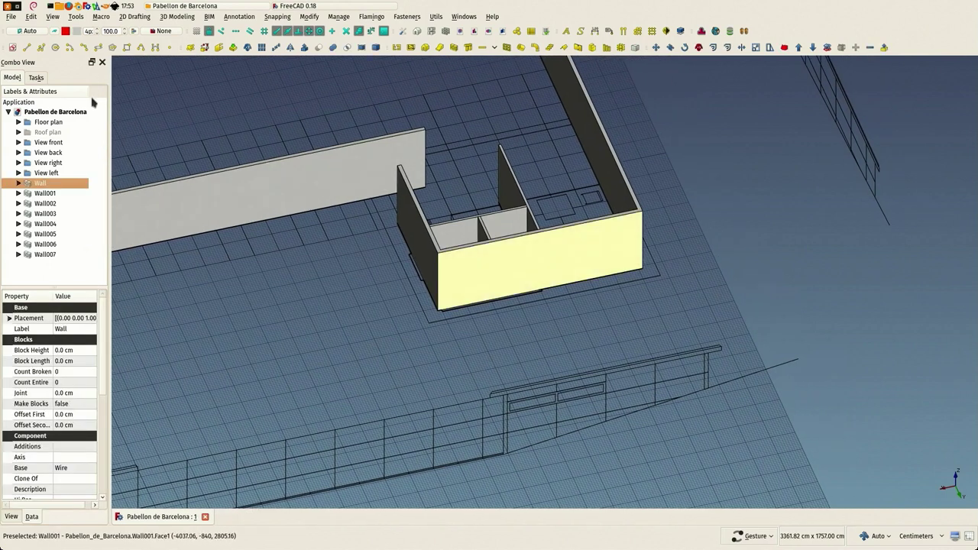
{"action": "left_click", "coordinate": [28, 32]}
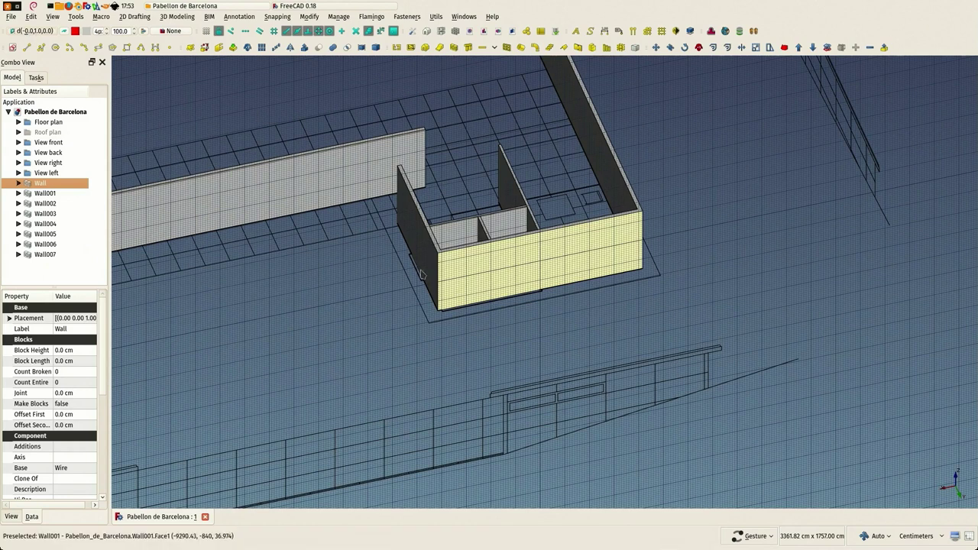
Step: In the rear view, draw a 400 x 60 cm rectangle tracing the outer outline of the two-pane window
{"action": "left_click", "coordinate": [53, 16]}
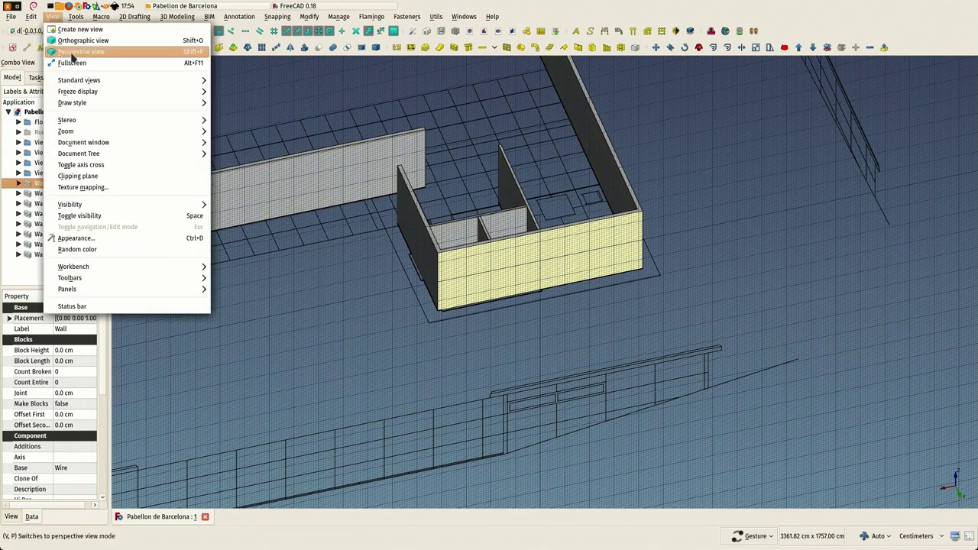
{"action": "mouse_move", "coordinate": [87, 81]}
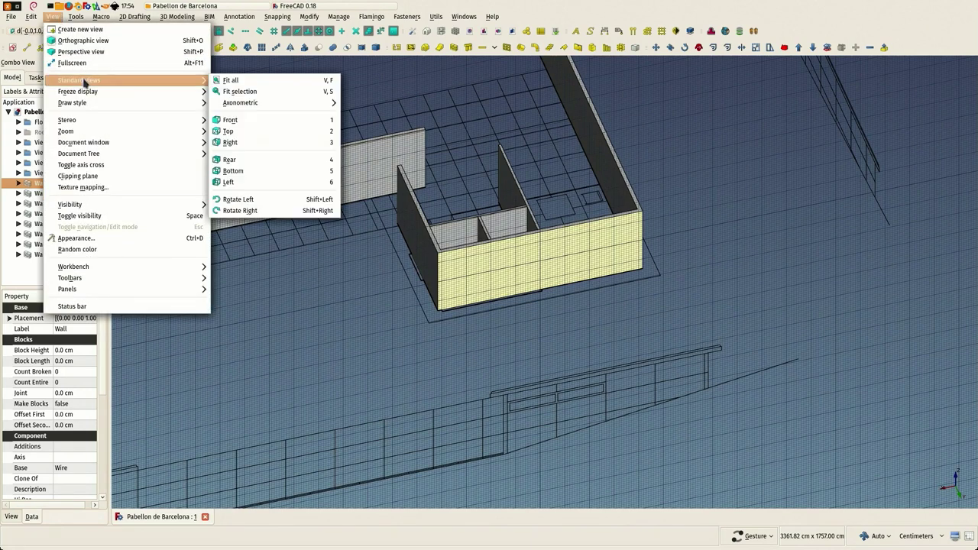
{"action": "left_click", "coordinate": [246, 158]}
{"action": "scroll", "coordinate": [570, 321], "scroll_direction": "up", "scroll_amount": 3}
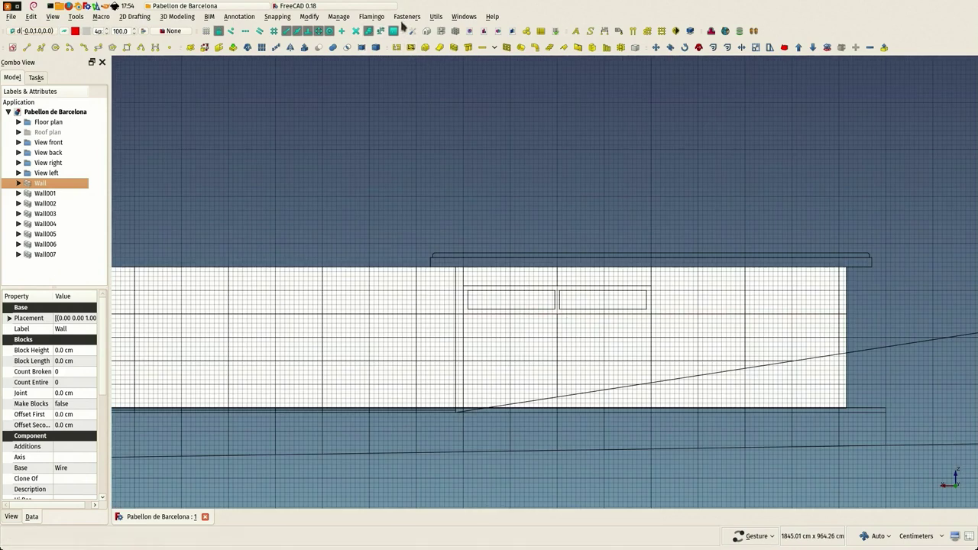
{"action": "scroll", "coordinate": [480, 303], "scroll_direction": "up", "scroll_amount": 4}
{"action": "right_click_drag", "start_coordinate": [545, 294], "coordinate": [373, 285]}
{"action": "right_click_drag", "start_coordinate": [428, 108], "coordinate": [445, 109]}
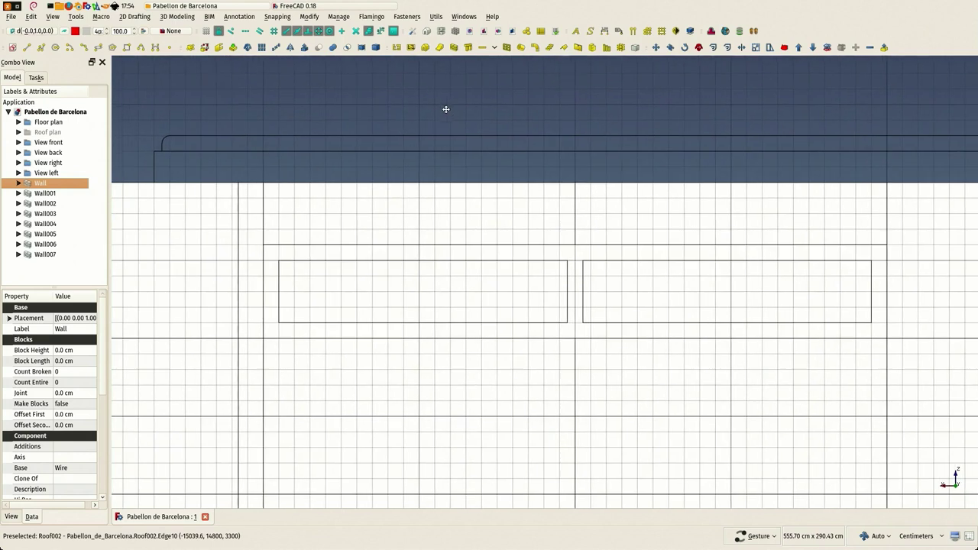
{"action": "left_click", "coordinate": [127, 47]}
{"action": "left_click", "coordinate": [275, 246]}
{"action": "left_click", "coordinate": [882, 339]}
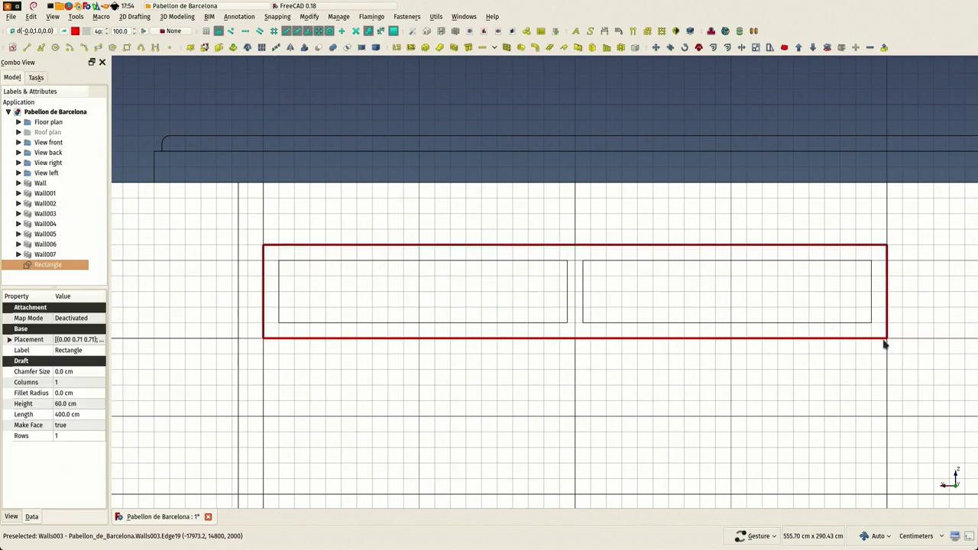
Step: Draw two 185 x 40 cm rectangles tracing the two inner pane outlines inside the window frame rectangle
{"action": "left_click", "coordinate": [132, 48]}
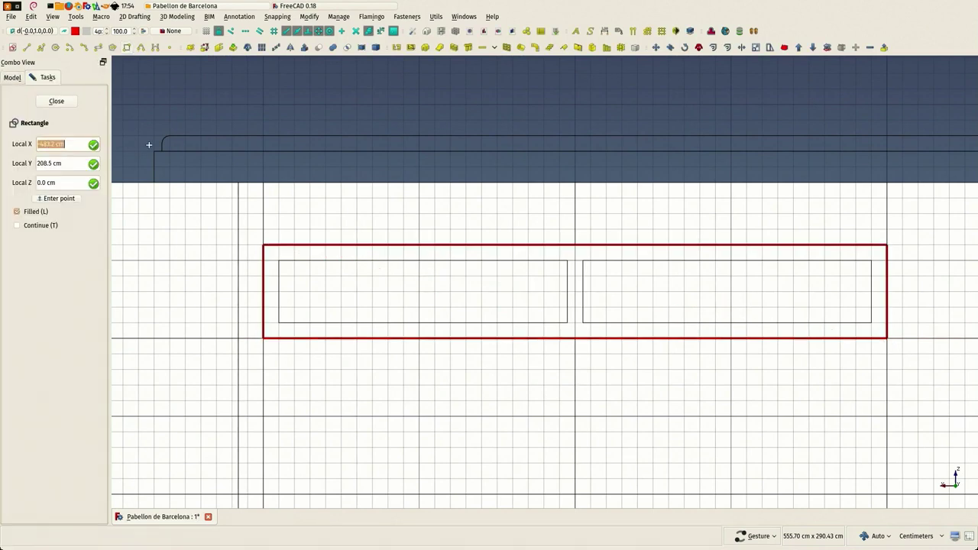
{"action": "left_click", "coordinate": [278, 262]}
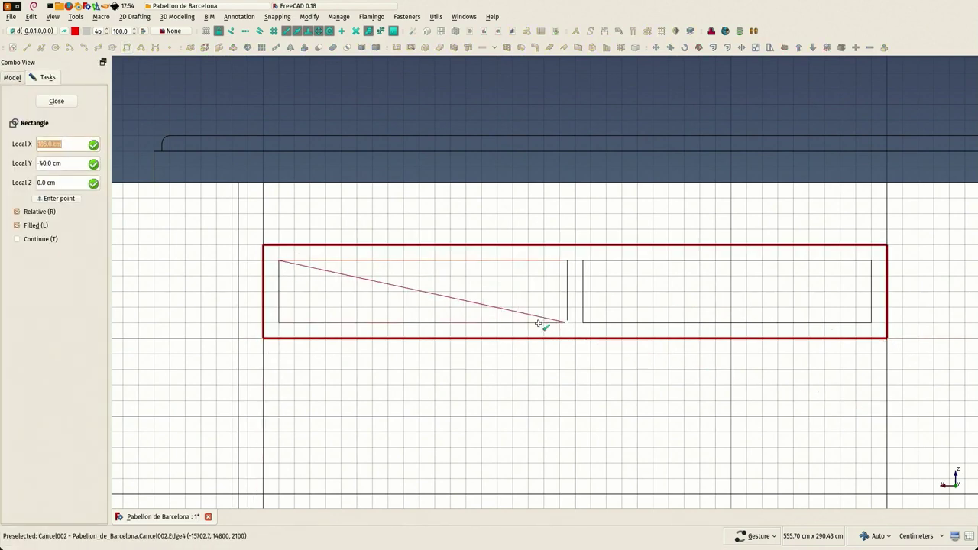
{"action": "left_click", "coordinate": [561, 327]}
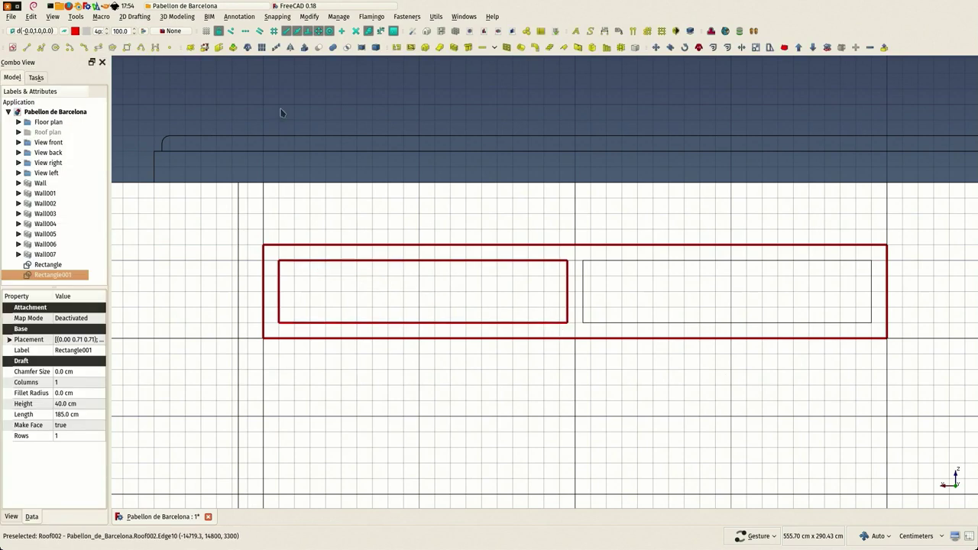
{"action": "left_click", "coordinate": [132, 48]}
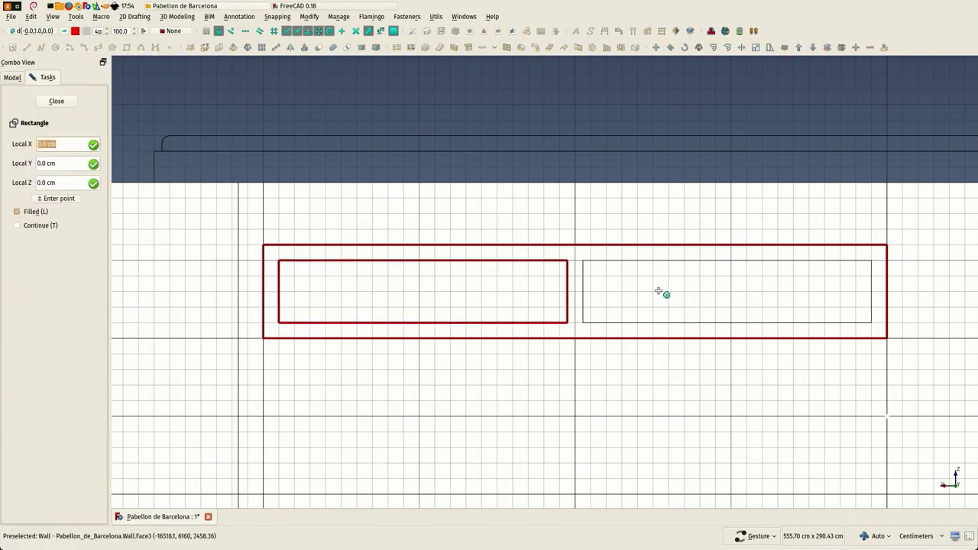
{"action": "left_click", "coordinate": [582, 261]}
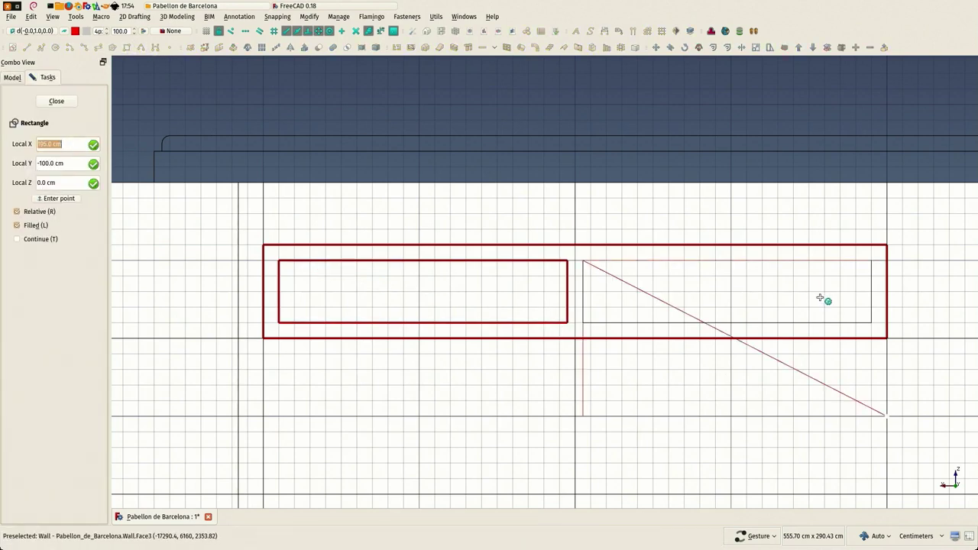
{"action": "left_click", "coordinate": [871, 324]}
Step: Set Make Face to false for all three window rectangles
{"action": "left_click_drag", "start_coordinate": [745, 222], "coordinate": [524, 240]}
{"action": "scroll", "coordinate": [524, 240], "scroll_direction": "up", "scroll_amount": 3}
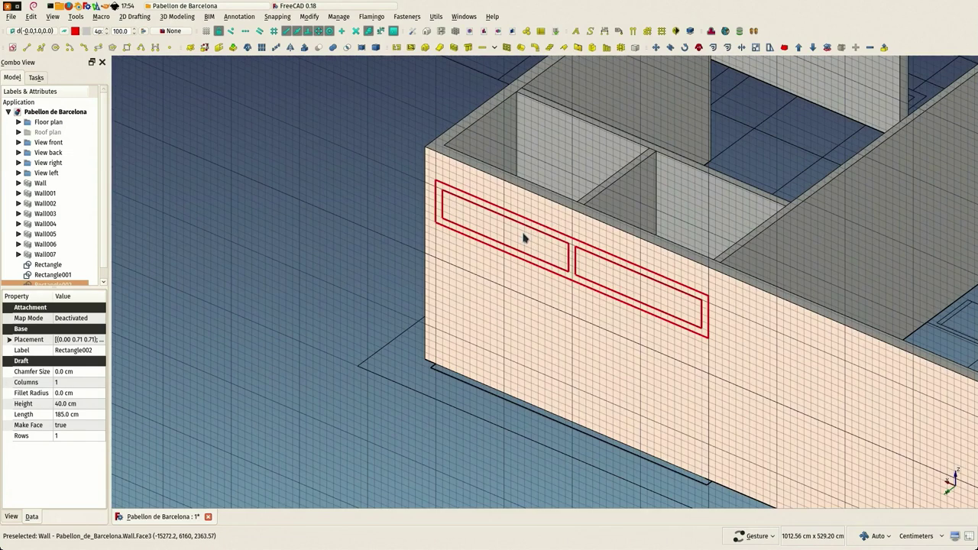
{"action": "scroll", "coordinate": [46, 243], "scroll_direction": "down", "scroll_amount": 1}
{"action": "left_click", "coordinate": [38, 256]}
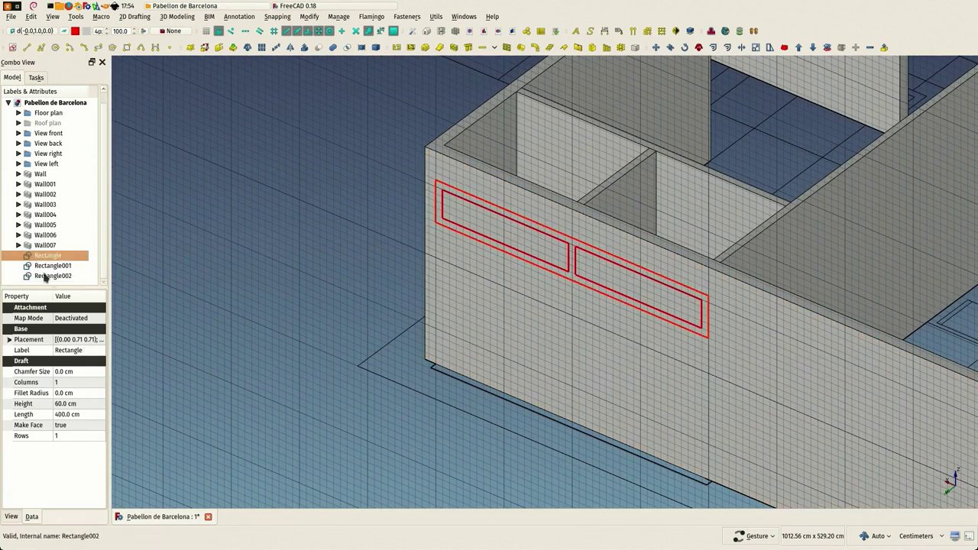
{"action": "left_click", "coordinate": [44, 276], "text": "shift"}
{"action": "left_click", "coordinate": [81, 428]}
{"action": "left_click", "coordinate": [81, 429]}
{"action": "left_click", "coordinate": [80, 433]}
{"action": "left_click", "coordinate": [360, 303]}
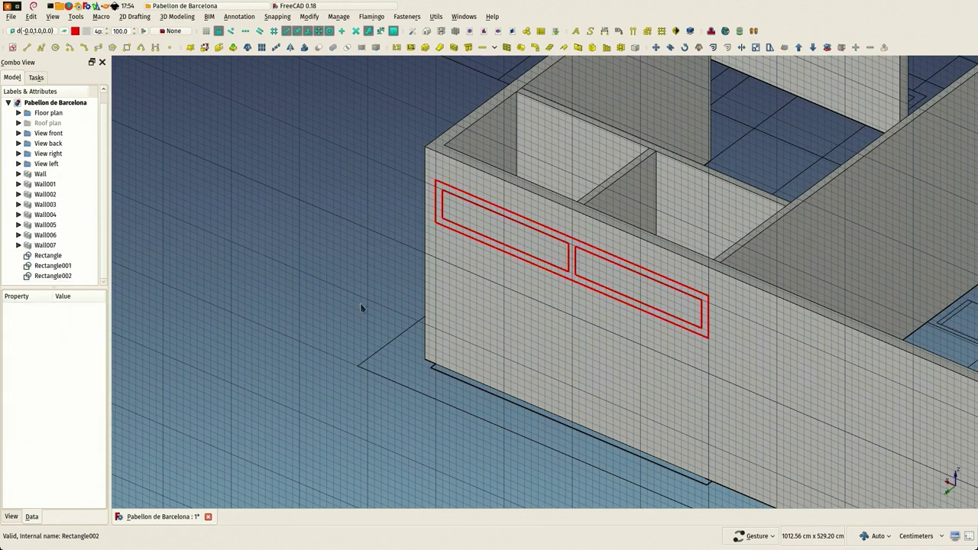
Step: Combine the three window rectangles into one compound
{"action": "left_click_drag", "start_coordinate": [363, 248], "coordinate": [377, 236]}
{"action": "left_click", "coordinate": [36, 256]}
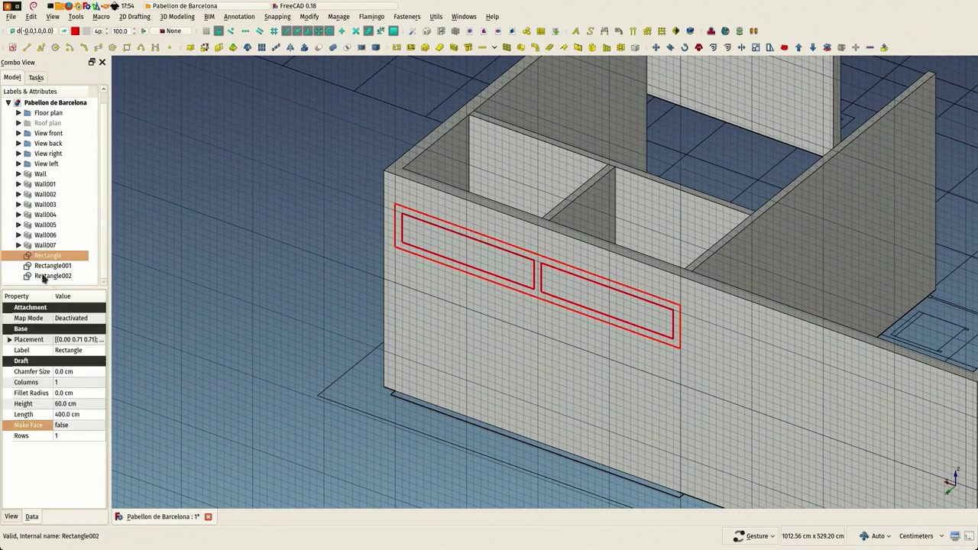
{"action": "left_click", "coordinate": [43, 276], "text": "shift"}
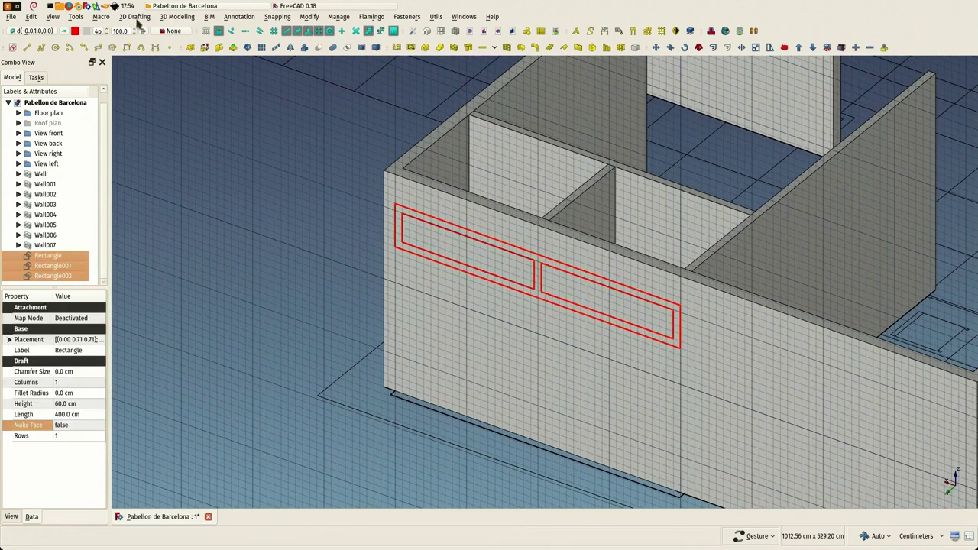
{"action": "left_click", "coordinate": [172, 18]}
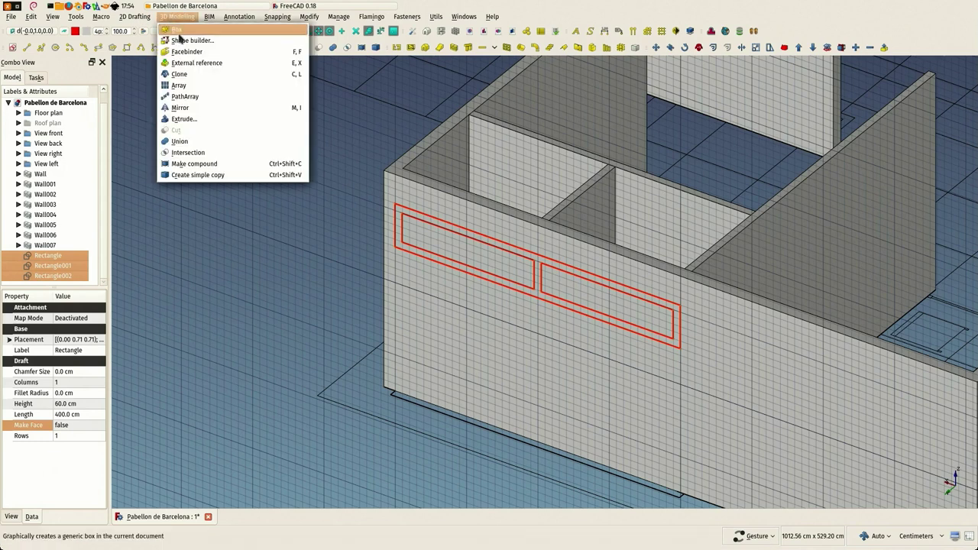
{"action": "left_click", "coordinate": [212, 164]}
{"action": "left_click", "coordinate": [37, 264]}
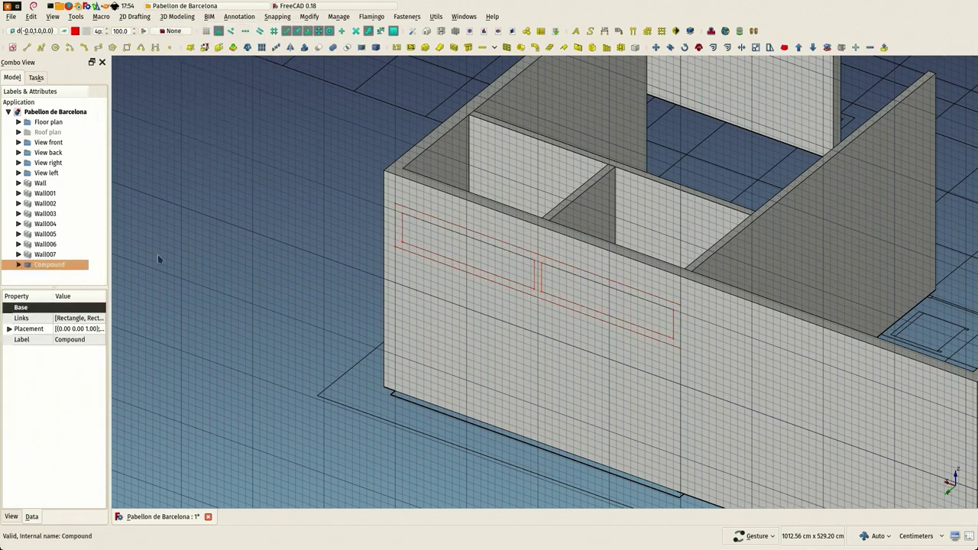
Step: Create a Window object from the compound of the three rectangles
{"action": "left_click_drag", "start_coordinate": [215, 249], "coordinate": [298, 203]}
{"action": "right_click_drag", "start_coordinate": [298, 203], "coordinate": [312, 191]}
{"action": "left_click", "coordinate": [321, 258]}
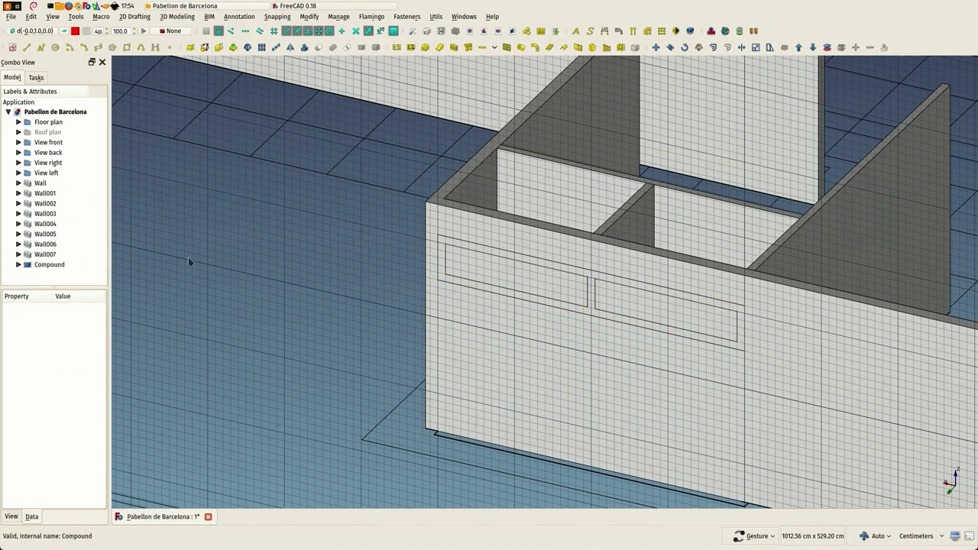
{"action": "left_click", "coordinate": [38, 266]}
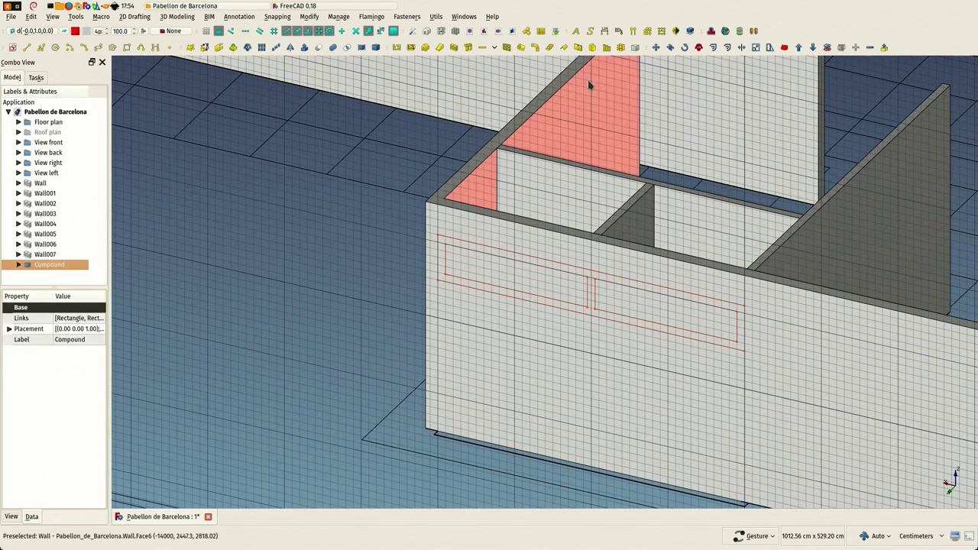
{"action": "left_click", "coordinate": [508, 48]}
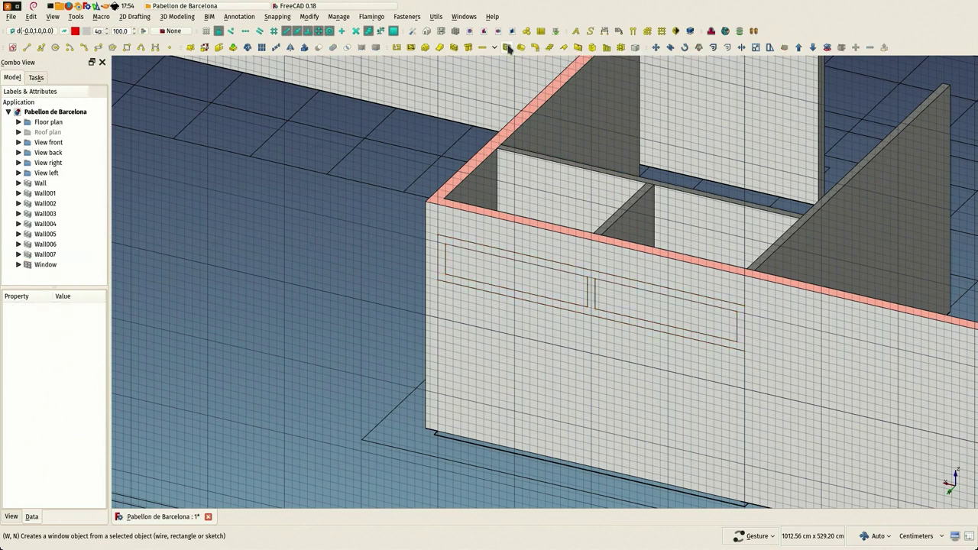
Step: Set the new window's Normal vector to y 1 and z 0
{"action": "left_click", "coordinate": [41, 266]}
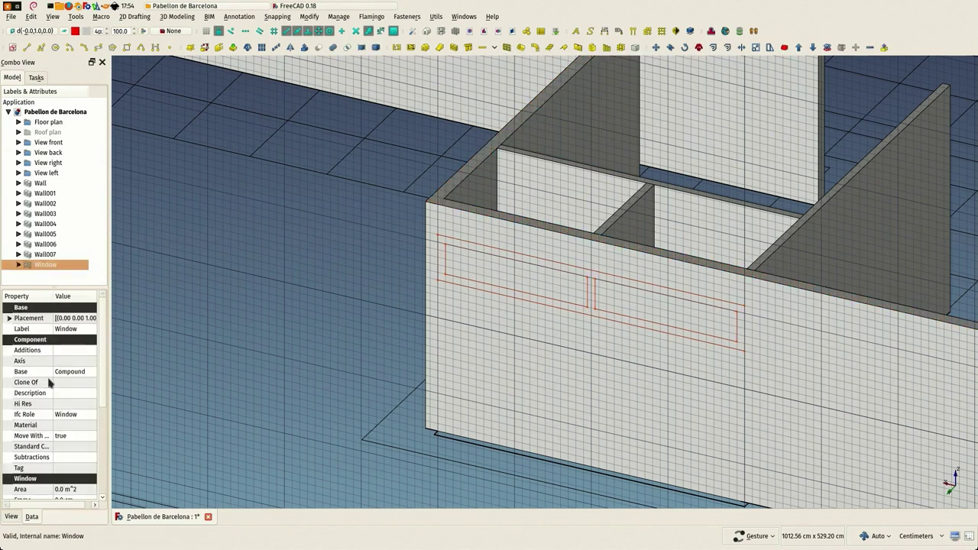
{"action": "scroll", "coordinate": [48, 412], "scroll_direction": "down", "scroll_amount": 5}
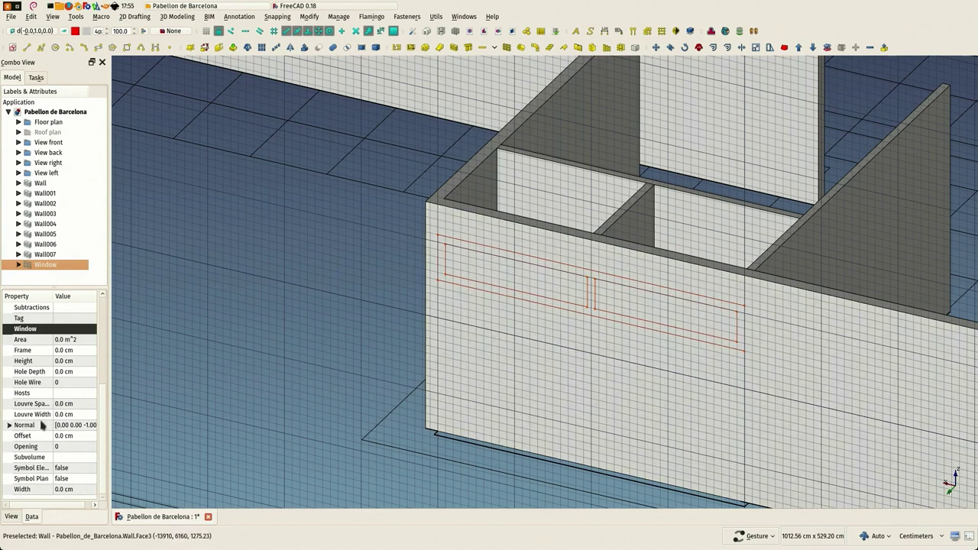
{"action": "left_click", "coordinate": [9, 425]}
{"action": "left_click", "coordinate": [69, 448]}
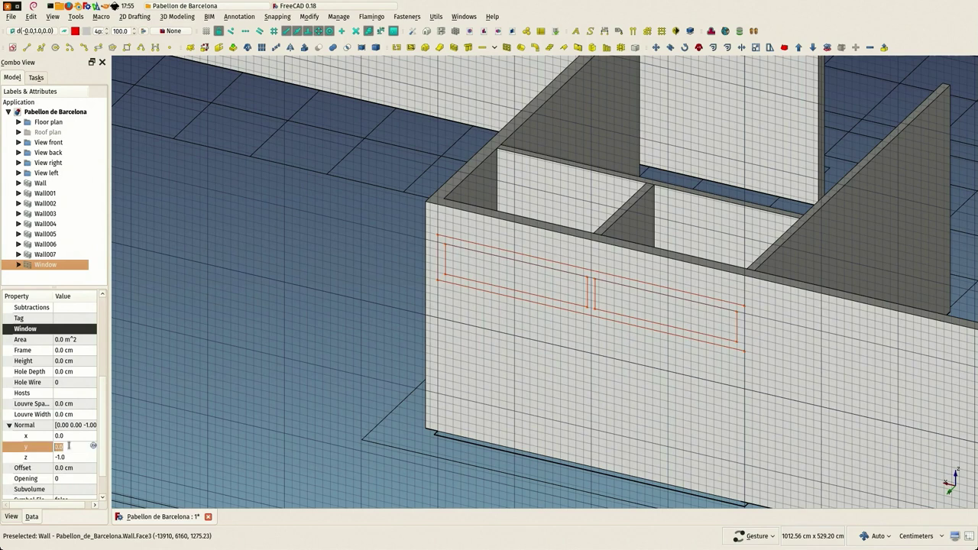
{"action": "type", "text": "1"}
{"action": "key", "text": "Tab"}
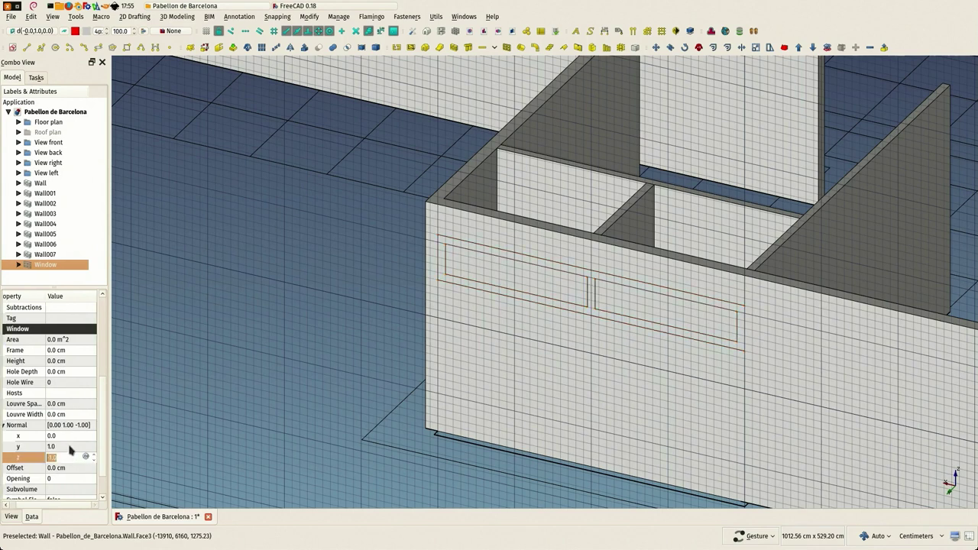
{"action": "key", "text": "Return"}
Step: Set the y component of the window's Normal vector to -1
{"action": "left_click", "coordinate": [49, 446]}
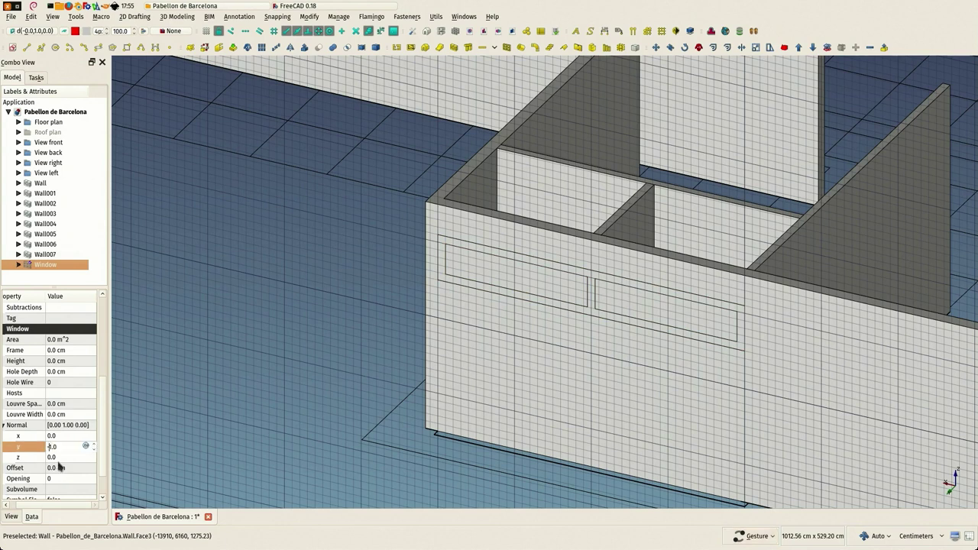
{"action": "key", "text": "Return"}
{"action": "left_click", "coordinate": [233, 345]}
{"action": "right_click_drag", "start_coordinate": [375, 249], "coordinate": [362, 242]}
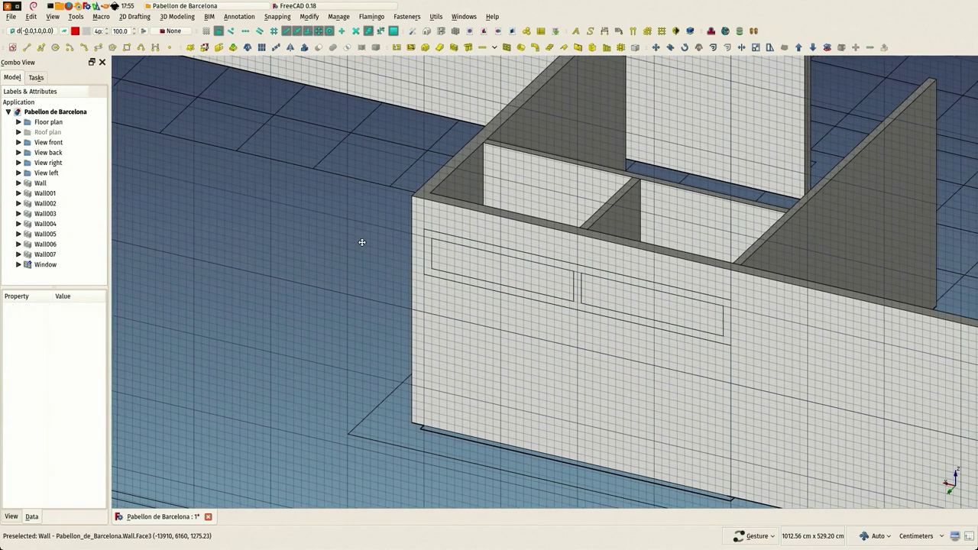
{"action": "left_click_drag", "start_coordinate": [362, 242], "coordinate": [345, 242]}
{"action": "right_click_drag", "start_coordinate": [405, 252], "coordinate": [378, 261]}
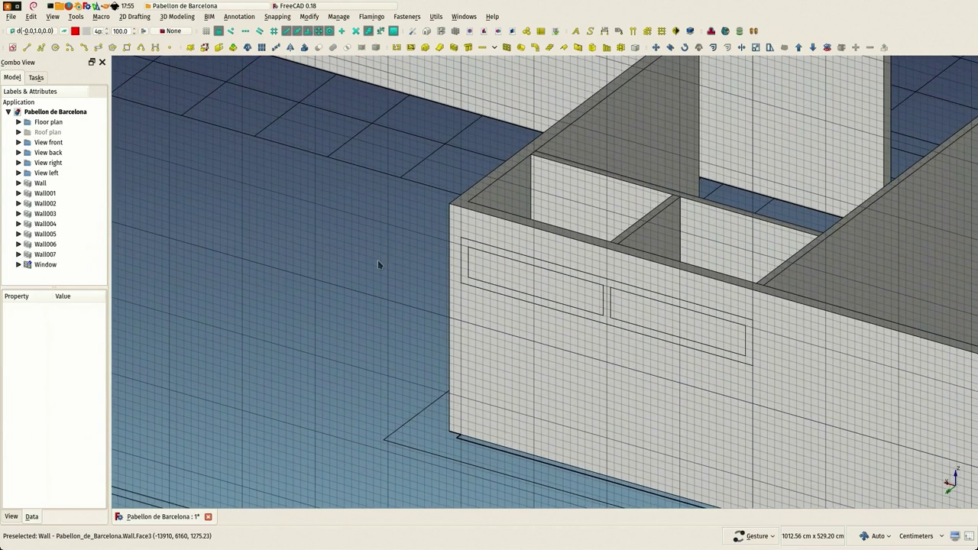
Step: Edit the window and add a Frame component named Window frame from Wire0, Wire1 and Wire2, 5 cm thick
{"action": "left_click", "coordinate": [27, 266]}
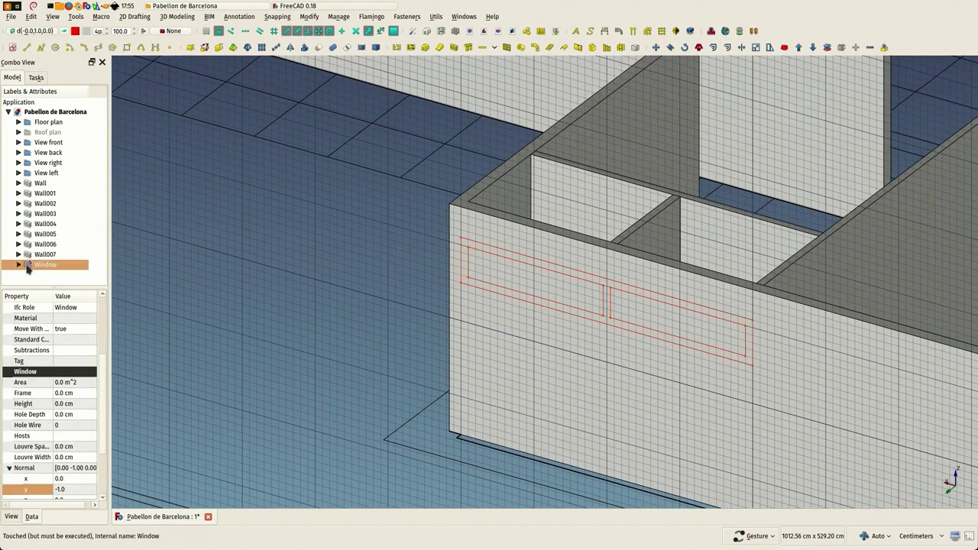
{"action": "double_click", "coordinate": [27, 265]}
{"action": "left_click_drag", "start_coordinate": [107, 261], "coordinate": [195, 265]}
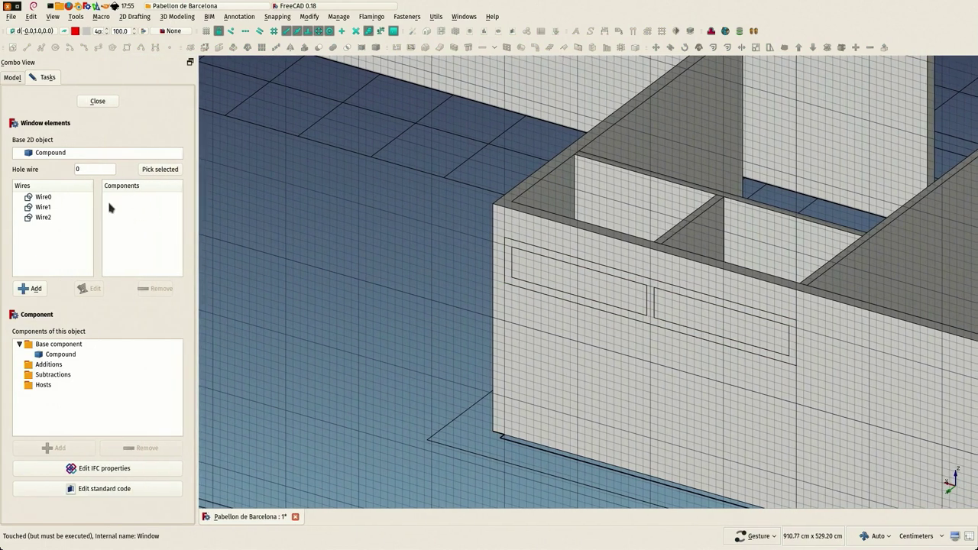
{"action": "left_click", "coordinate": [32, 289]}
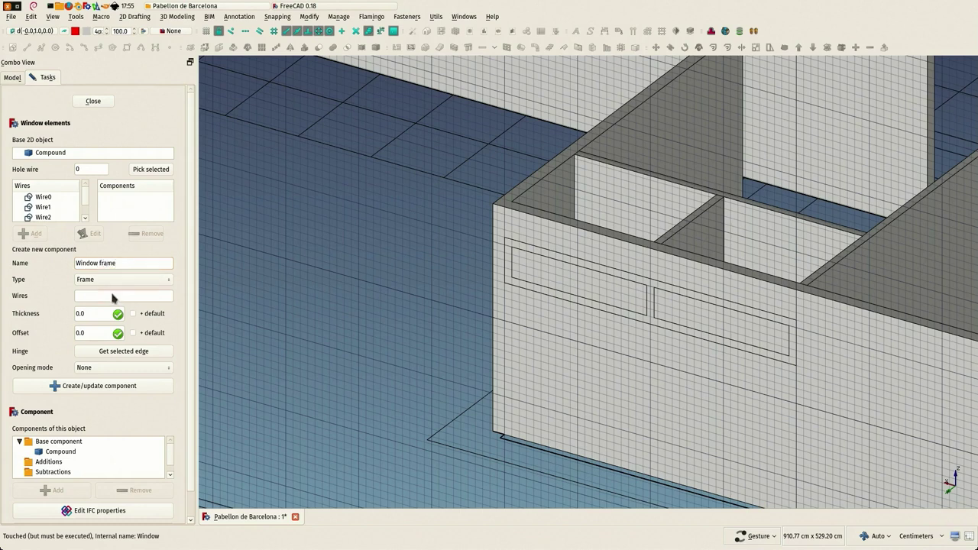
{"action": "left_click", "coordinate": [47, 197]}
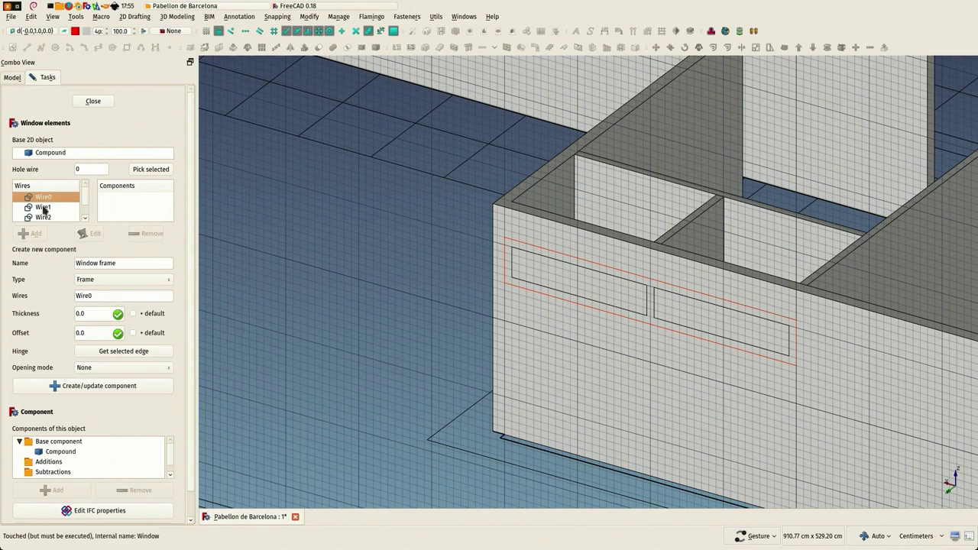
{"action": "left_click", "coordinate": [44, 207], "text": "ctrl"}
{"action": "left_click", "coordinate": [44, 218], "text": "ctrl"}
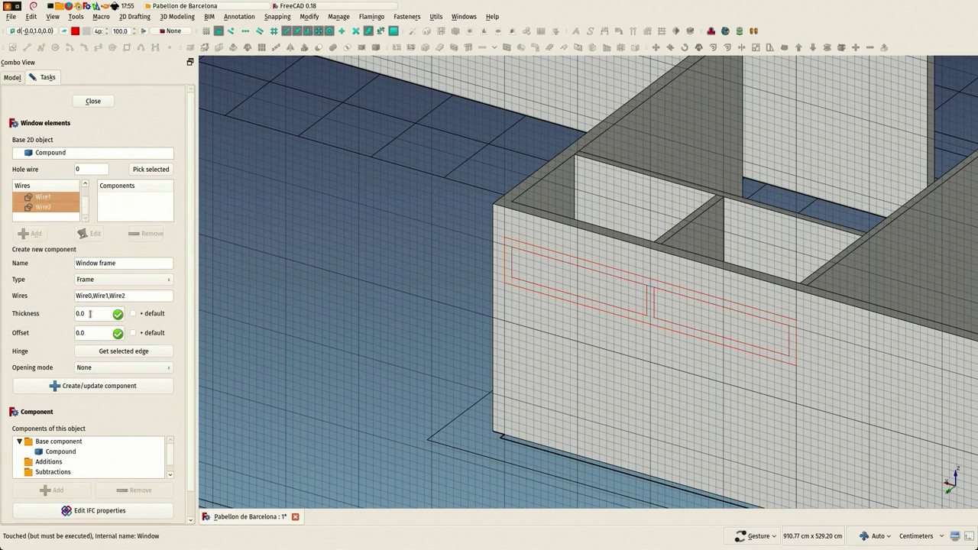
{"action": "left_click_drag", "start_coordinate": [90, 313], "coordinate": [59, 310]}
{"action": "type", "text": "5cm"}
{"action": "left_click", "coordinate": [103, 392]}
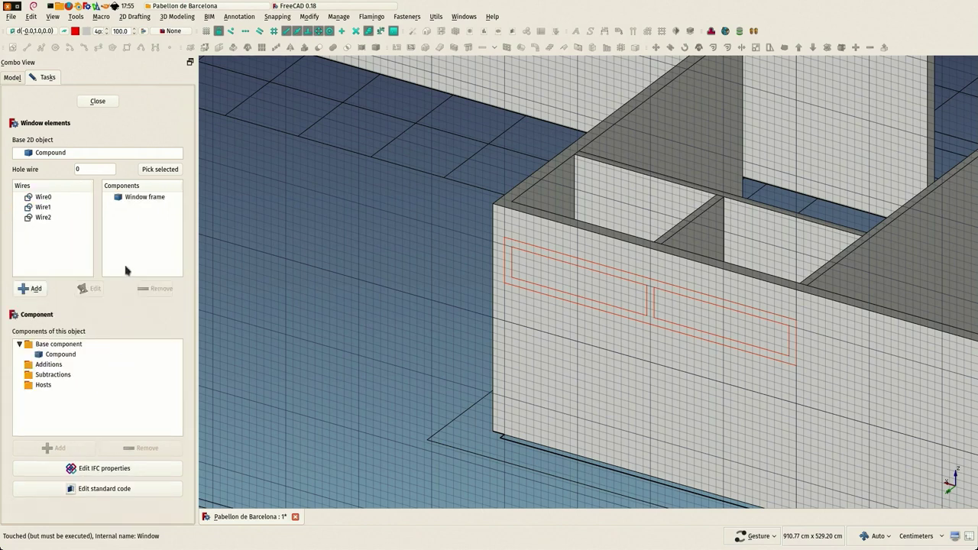
Step: Add a Glass panel component named Glass 1 from Wire1, with its thickness and a 2 cm offset
{"action": "left_click", "coordinate": [31, 289]}
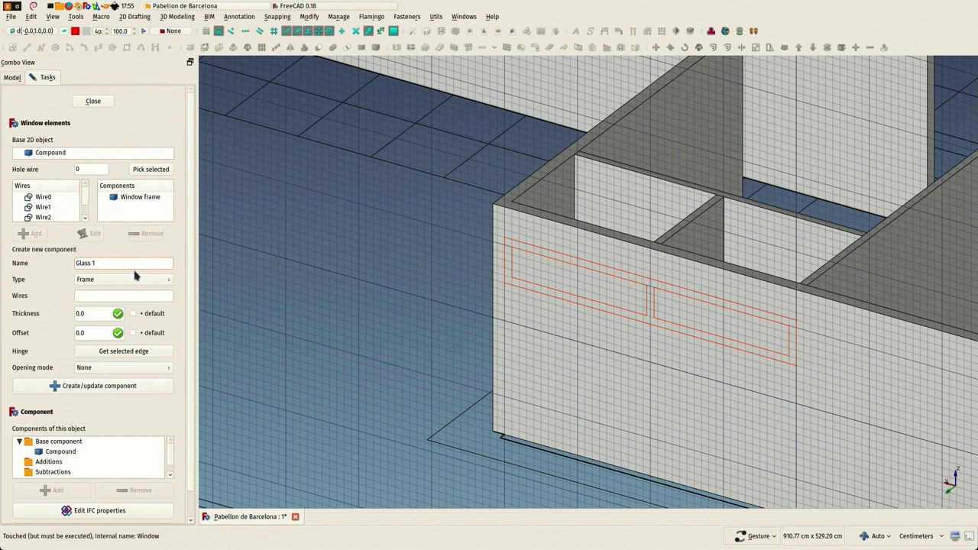
{"action": "left_click", "coordinate": [117, 280]}
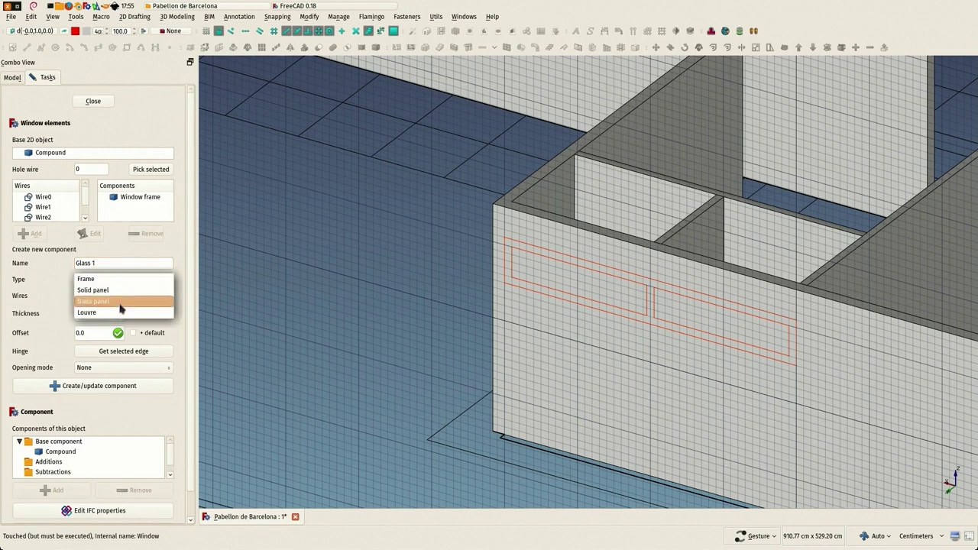
{"action": "left_click", "coordinate": [121, 303]}
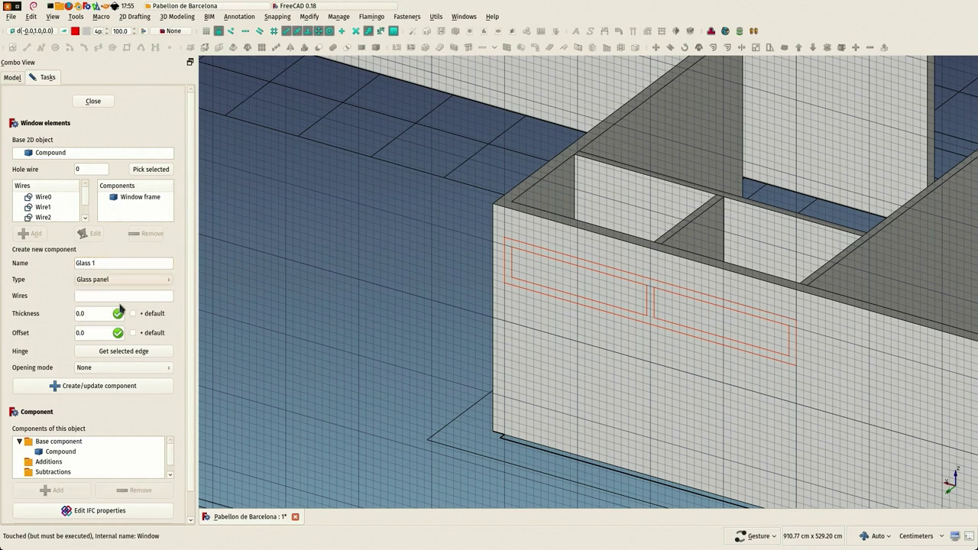
{"action": "left_click", "coordinate": [44, 208]}
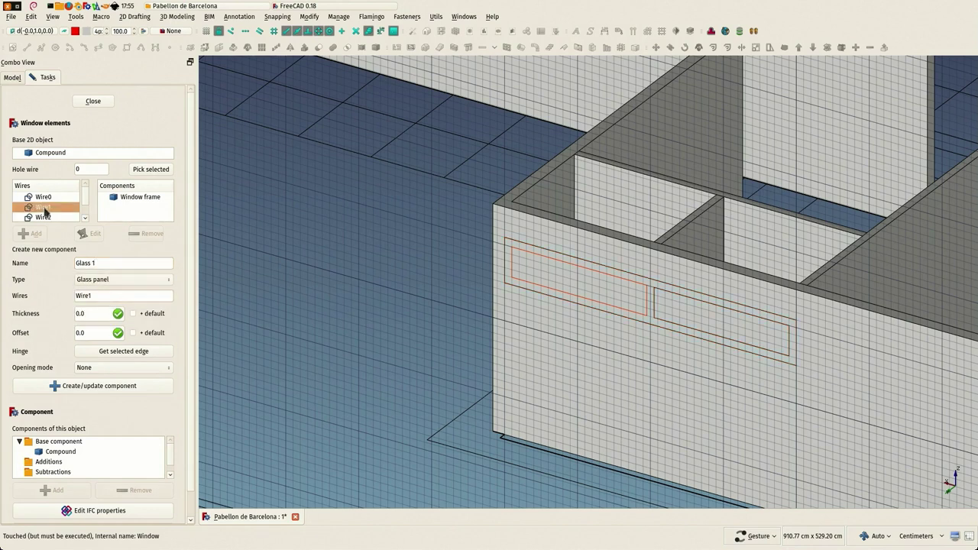
{"action": "double_click", "coordinate": [96, 315]}
{"action": "key", "text": "Tab"}
{"action": "type", "text": "2cm"}
{"action": "left_click", "coordinate": [80, 386]}
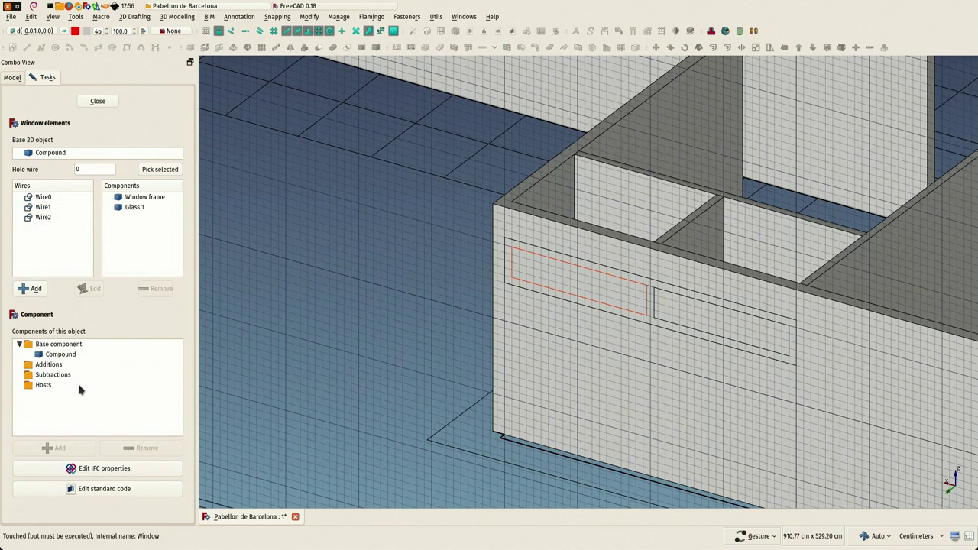
Step: Add a Glass panel component named Glass 2 from Wire2, 1 cm thick with Glass 1's offset, and finish editing the window
{"action": "left_click", "coordinate": [21, 289]}
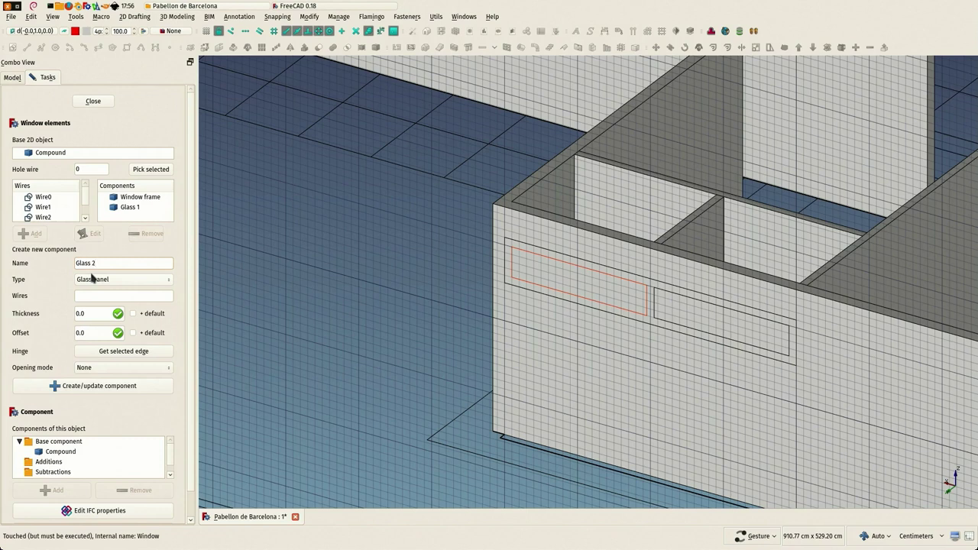
{"action": "left_click", "coordinate": [95, 312]}
{"action": "left_click", "coordinate": [94, 299]}
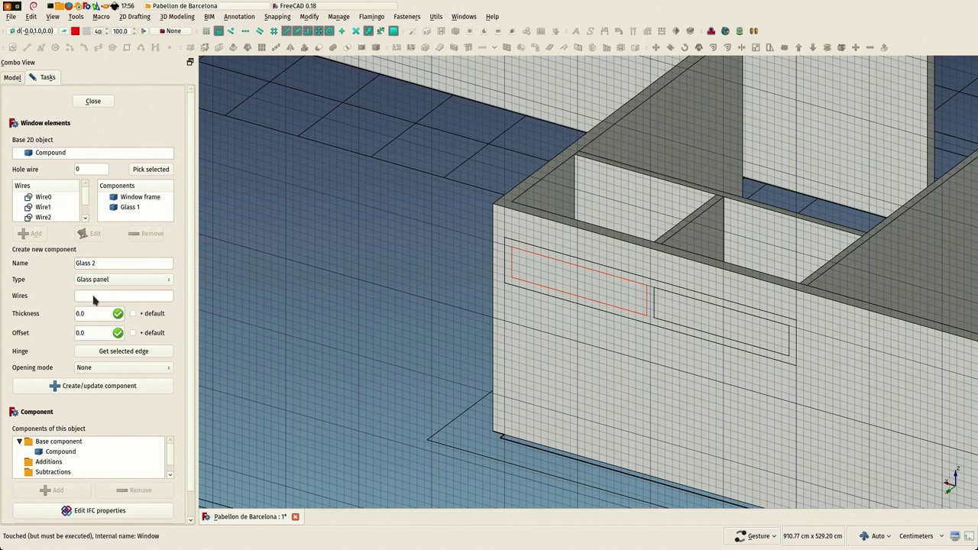
{"action": "left_click", "coordinate": [55, 218]}
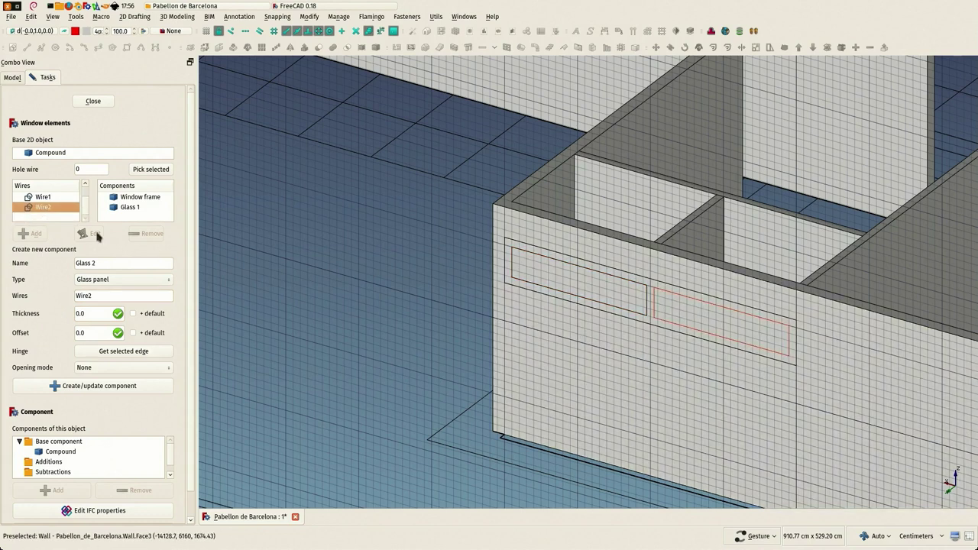
{"action": "left_click_drag", "start_coordinate": [87, 314], "coordinate": [64, 313]}
{"action": "type", "text": "1cm"}
{"action": "left_click_drag", "start_coordinate": [91, 333], "coordinate": [74, 332]}
{"action": "left_click", "coordinate": [90, 387]}
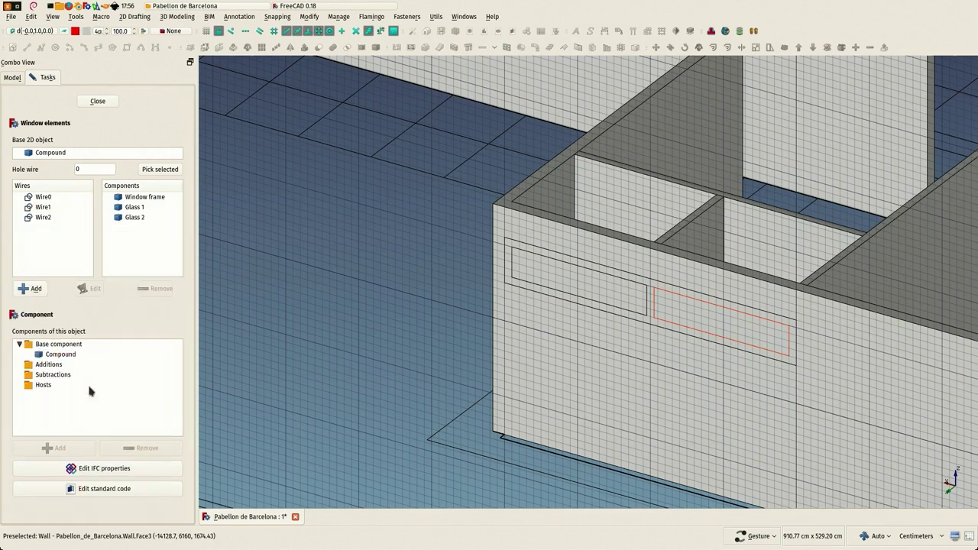
{"action": "left_click", "coordinate": [107, 103]}
Step: Hide the back wall to inspect the window's frame and glass panes, and show the wall again
{"action": "scroll", "coordinate": [545, 290], "scroll_direction": "down", "scroll_amount": 5}
{"action": "left_click", "coordinate": [550, 301]}
{"action": "key", "text": "space"}
{"action": "left_click_drag", "start_coordinate": [574, 298], "coordinate": [523, 308]}
{"action": "scroll", "coordinate": [643, 229], "scroll_direction": "up", "scroll_amount": 8}
{"action": "scroll", "coordinate": [638, 300], "scroll_direction": "down", "scroll_amount": 7}
{"action": "left_click", "coordinate": [605, 326]}
{"action": "scroll", "coordinate": [604, 326], "scroll_direction": "up", "scroll_amount": 5}
{"action": "scroll", "coordinate": [585, 323], "scroll_direction": "down", "scroll_amount": 5}
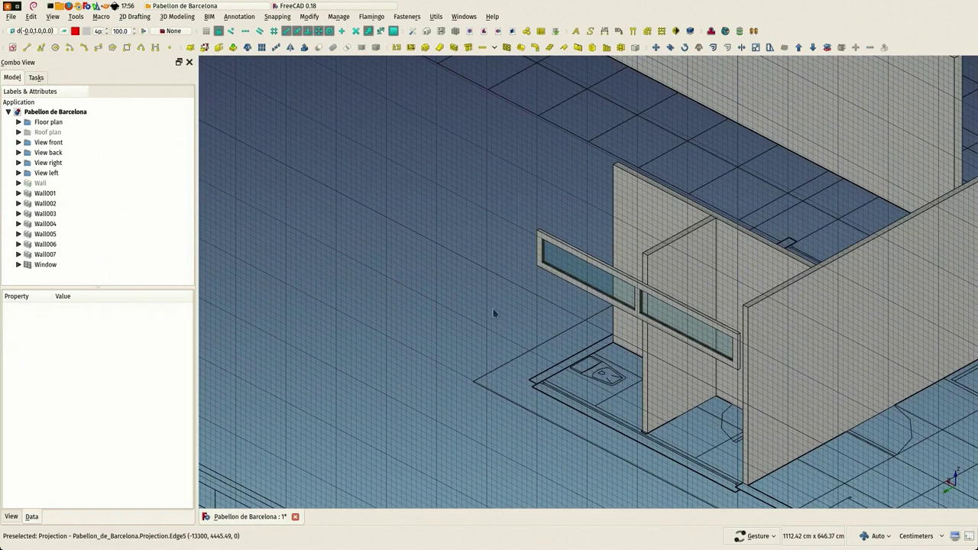
{"action": "left_click", "coordinate": [37, 184]}
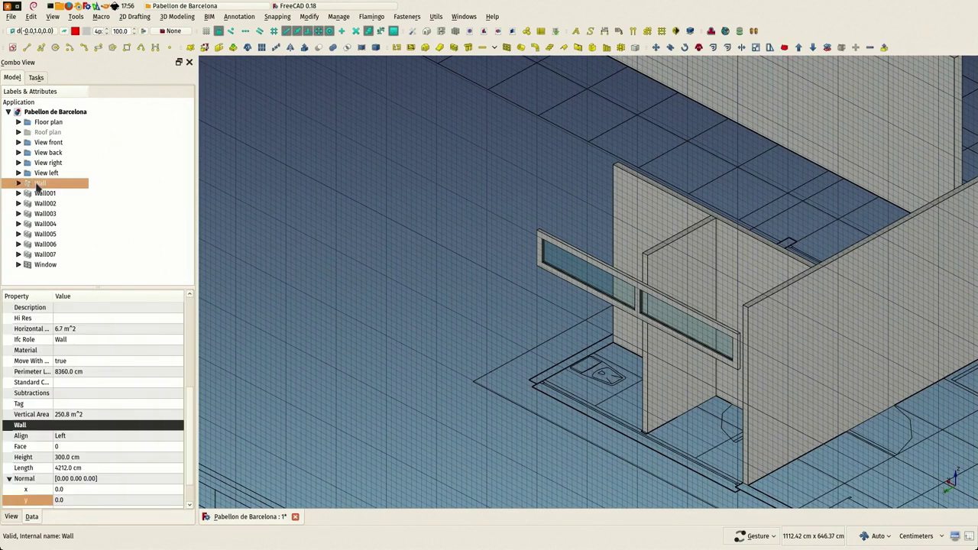
{"action": "key", "text": "space"}
Step: Compare the window with the frame drawn on the floor plan, examining their alignment from above at both ends
{"action": "left_click_drag", "start_coordinate": [368, 288], "coordinate": [400, 314]}
{"action": "key", "text": "2"}
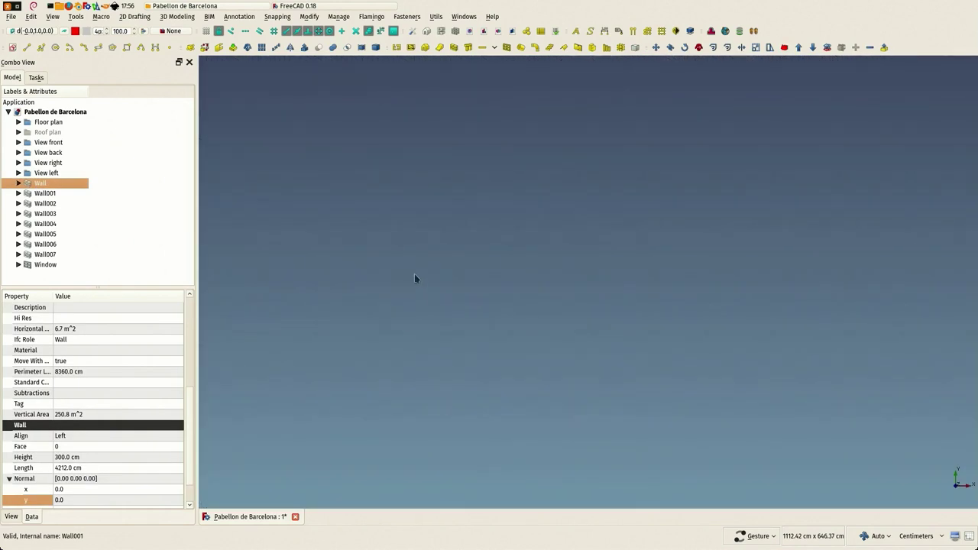
{"action": "scroll", "coordinate": [364, 265], "scroll_direction": "down", "scroll_amount": 5}
{"action": "scroll", "coordinate": [456, 423], "scroll_direction": "up", "scroll_amount": 8}
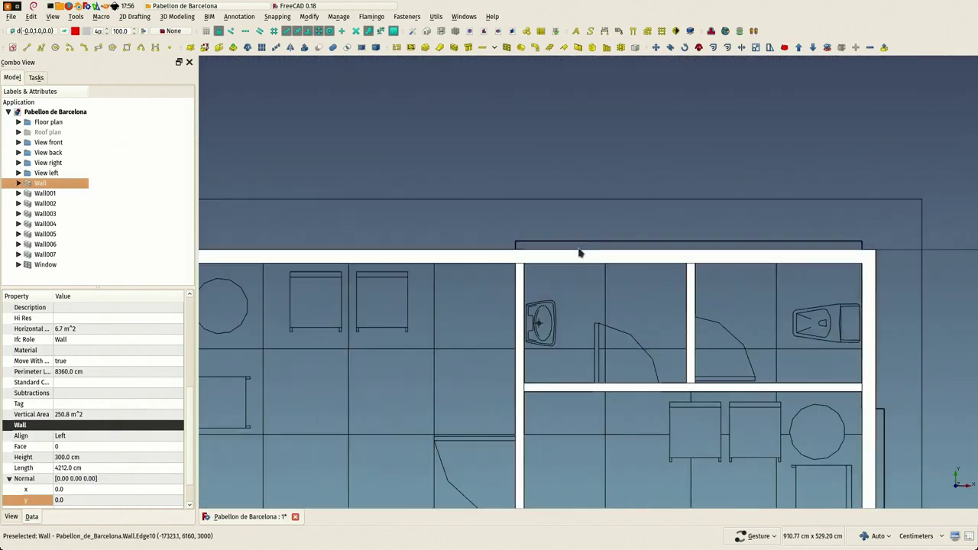
{"action": "scroll", "coordinate": [575, 229], "scroll_direction": "up", "scroll_amount": 5}
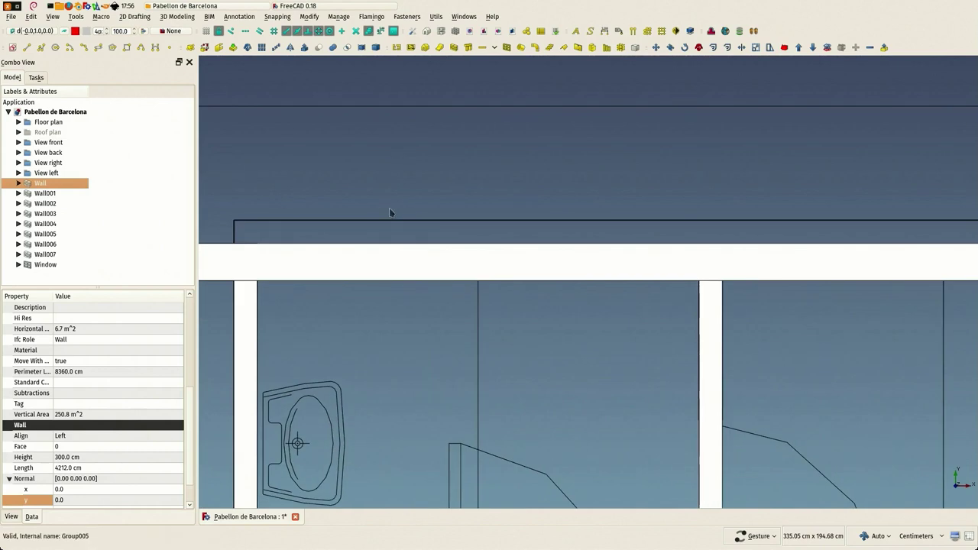
{"action": "scroll", "coordinate": [390, 213], "scroll_direction": "down", "scroll_amount": 3}
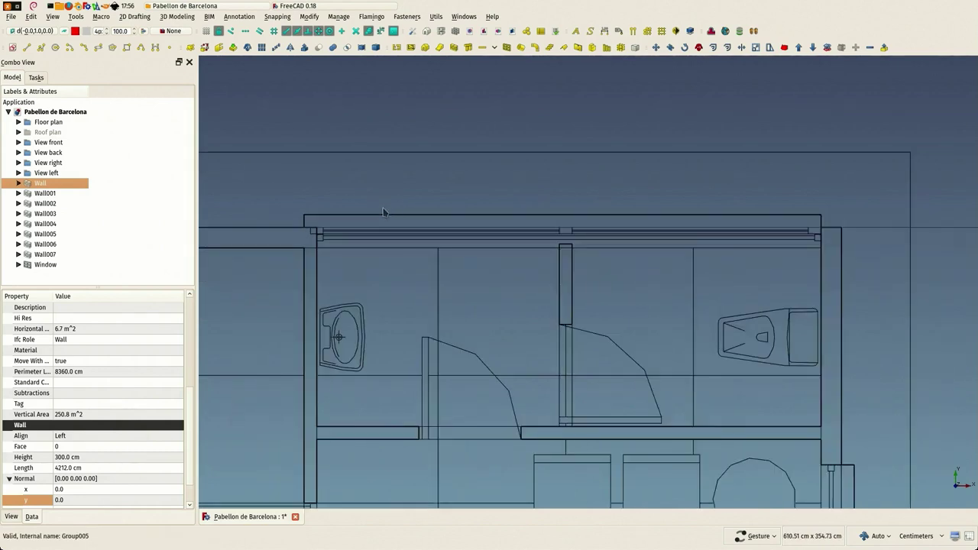
{"action": "scroll", "coordinate": [366, 214], "scroll_direction": "up", "scroll_amount": 6}
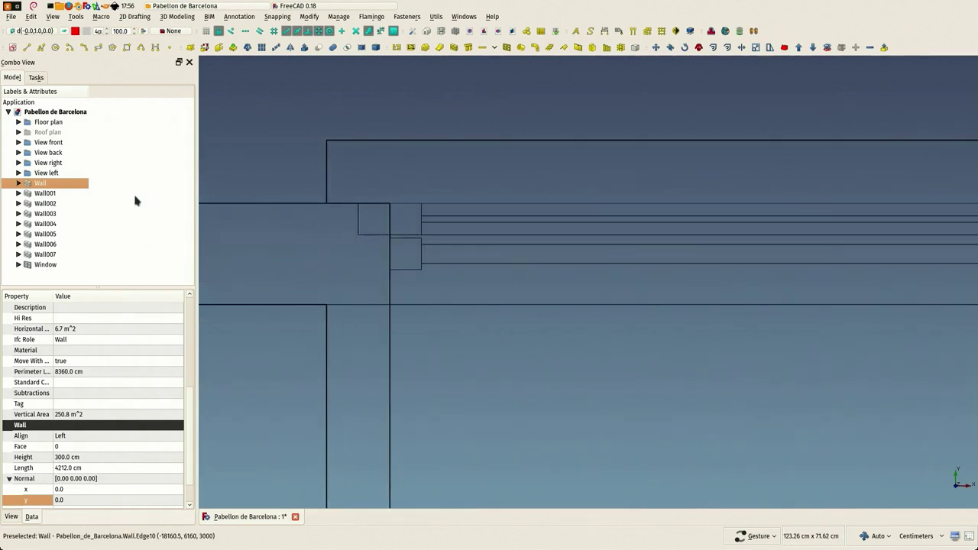
{"action": "left_click", "coordinate": [45, 264]}
{"action": "scroll", "coordinate": [489, 214], "scroll_direction": "down", "scroll_amount": 2}
{"action": "scroll", "coordinate": [408, 190], "scroll_direction": "down", "scroll_amount": 4}
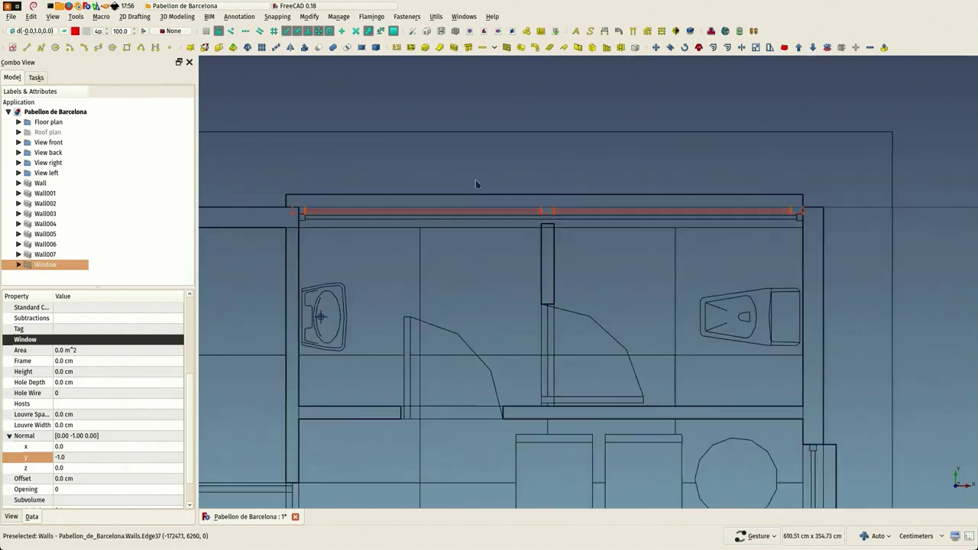
{"action": "scroll", "coordinate": [787, 185], "scroll_direction": "up", "scroll_amount": 2}
{"action": "scroll", "coordinate": [640, 200], "scroll_direction": "down", "scroll_amount": 2}
{"action": "scroll", "coordinate": [641, 201], "scroll_direction": "up", "scroll_amount": 3}
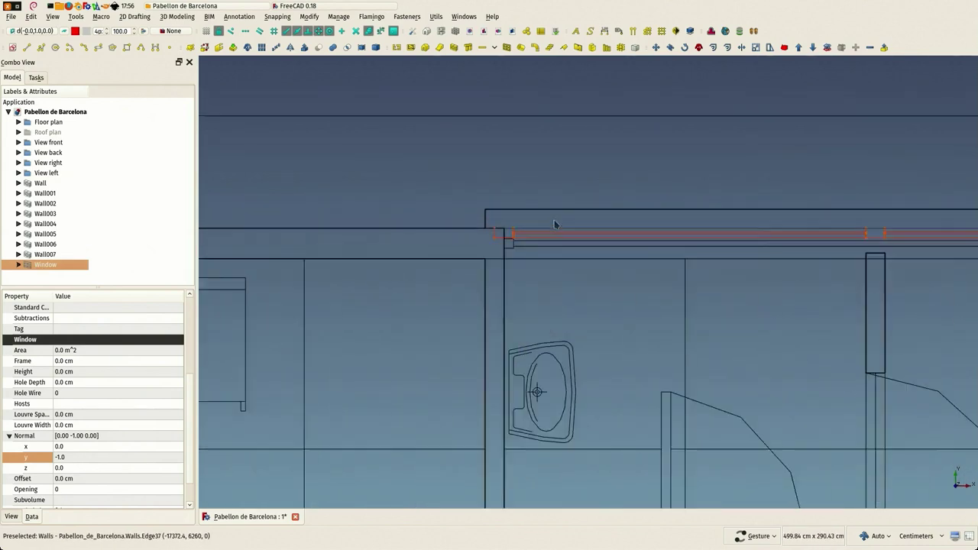
{"action": "right_click_drag", "start_coordinate": [569, 226], "coordinate": [358, 257]}
{"action": "scroll", "coordinate": [359, 258], "scroll_direction": "down", "scroll_amount": 1}
{"action": "right_click_drag", "start_coordinate": [671, 234], "coordinate": [425, 227]}
{"action": "scroll", "coordinate": [802, 257], "scroll_direction": "up", "scroll_amount": 6}
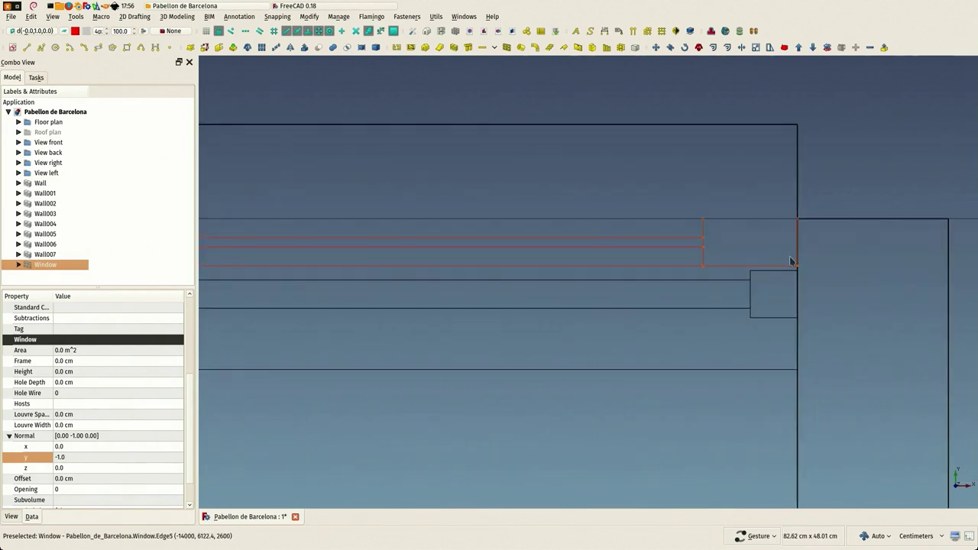
{"action": "right_click_drag", "start_coordinate": [782, 308], "coordinate": [654, 297]}
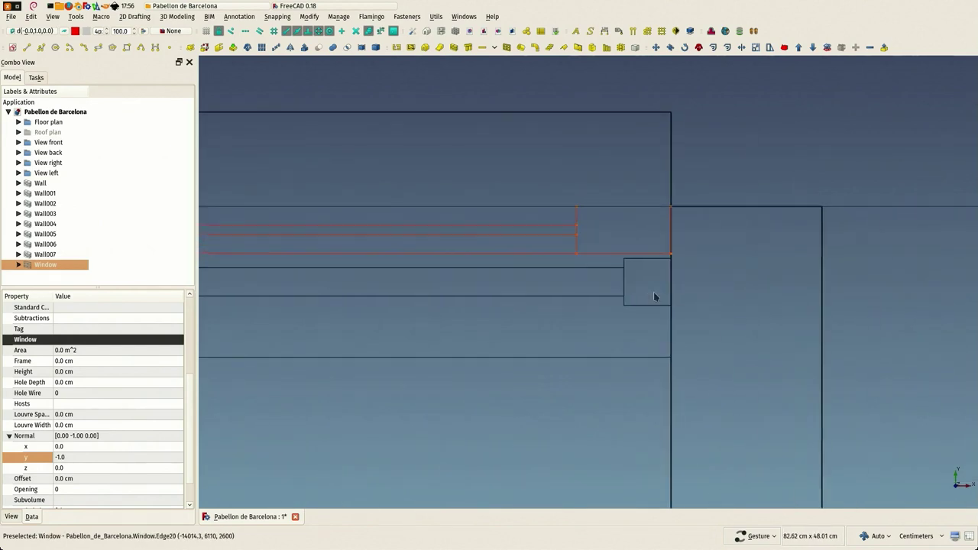
Step: Set the working plane to Auto
{"action": "left_click", "coordinate": [568, 164]}
{"action": "left_click", "coordinate": [35, 31]}
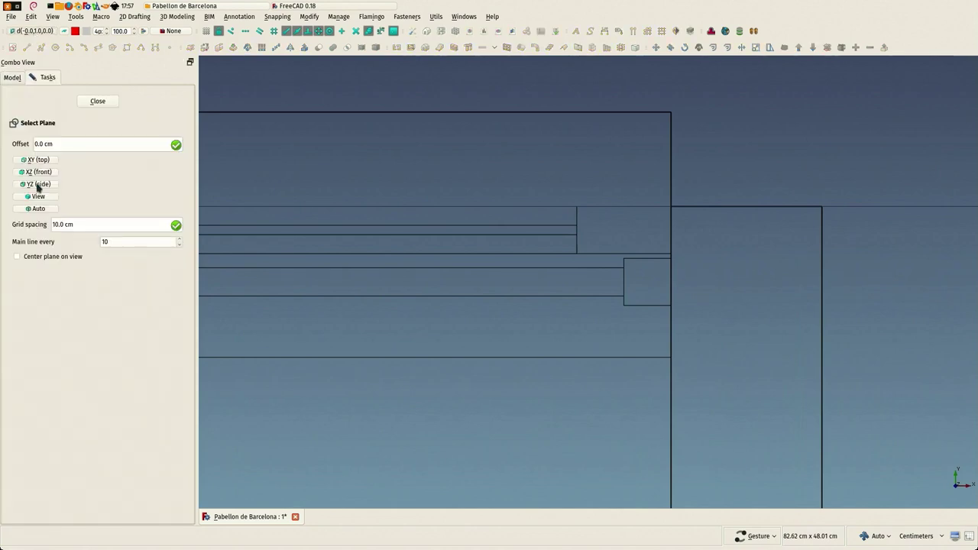
{"action": "left_click", "coordinate": [39, 209]}
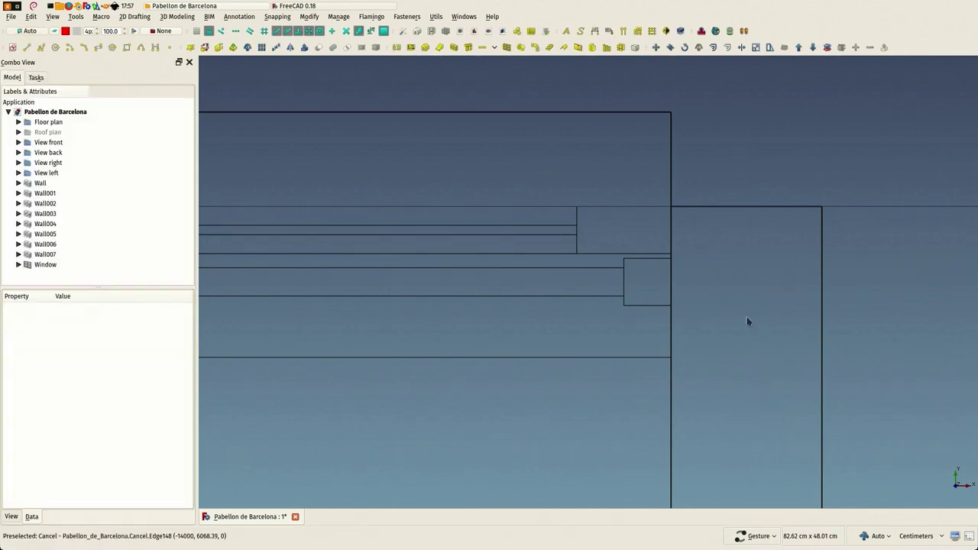
Step: Dimension the depth of the small window-frame section on the floor plan, placing the dimension line over the adjoining wall
{"action": "key", "text": "d"}
{"action": "key", "text": "i"}
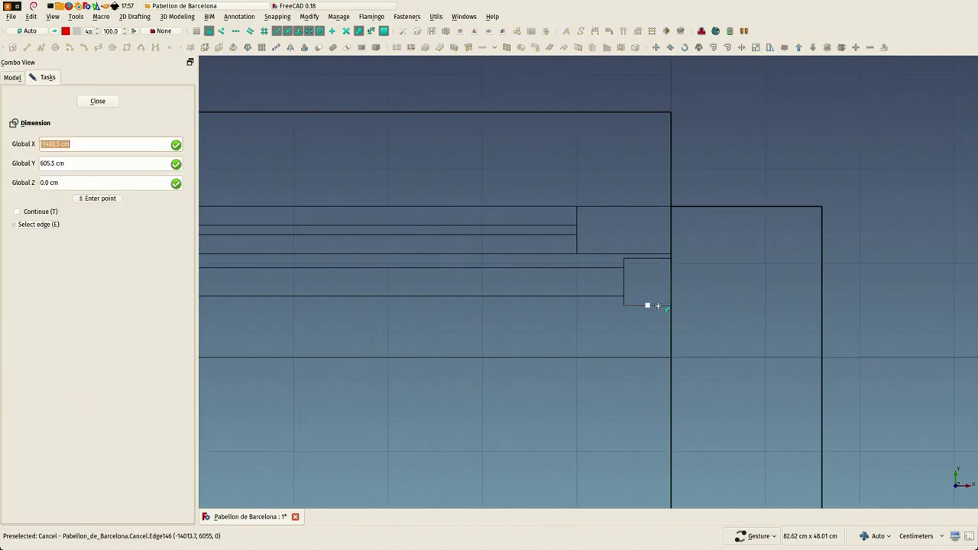
{"action": "left_click", "coordinate": [670, 304]}
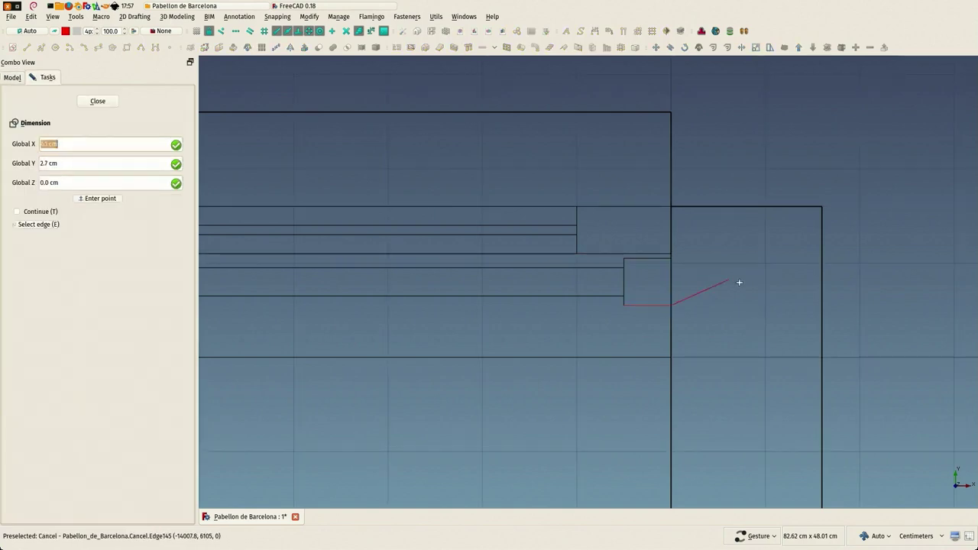
{"action": "left_click", "coordinate": [671, 258]}
{"action": "scroll", "coordinate": [725, 282], "scroll_direction": "down", "scroll_amount": 2}
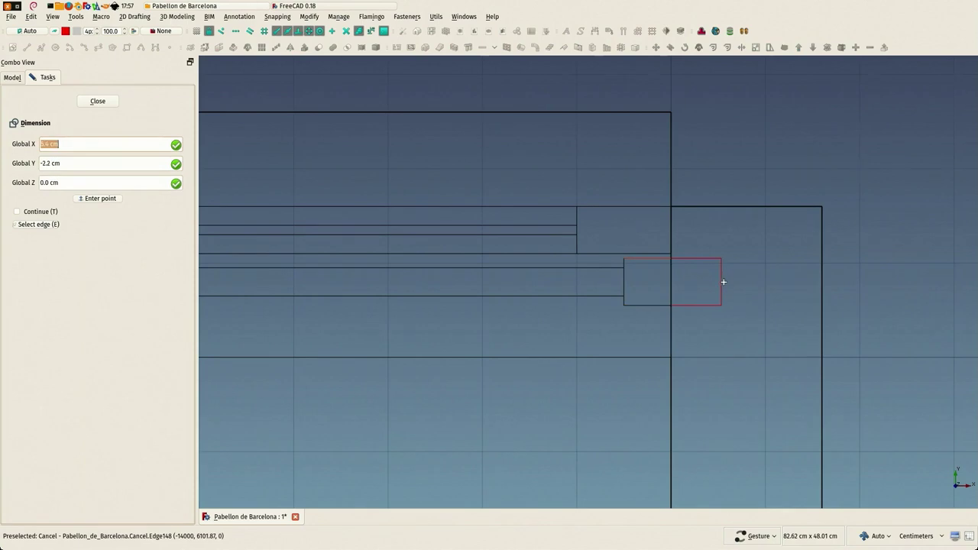
{"action": "left_click", "coordinate": [760, 282]}
{"action": "scroll", "coordinate": [757, 290], "scroll_direction": "down", "scroll_amount": 2}
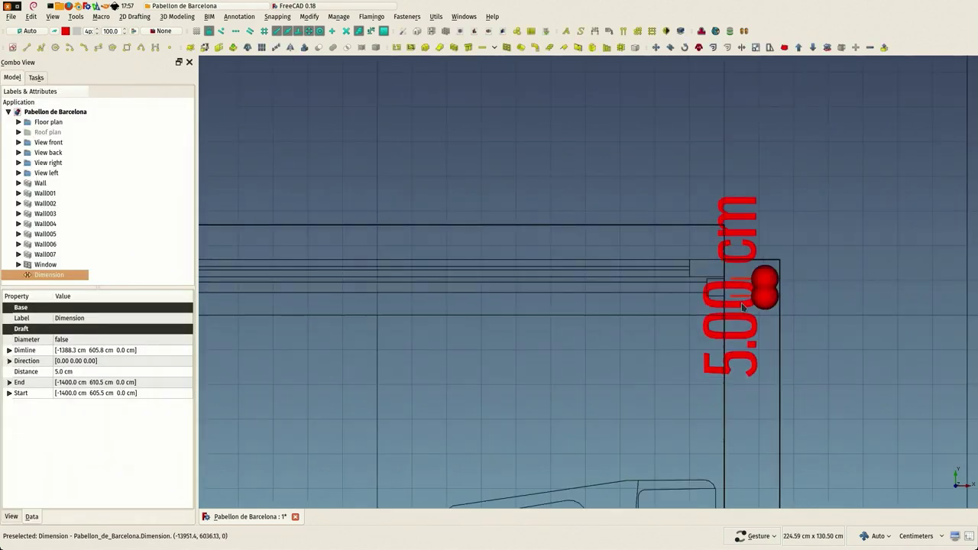
Step: Delete the frame-depth dimension and dimension the distance from the plan frame section's upper corner to the back wall's outer face
{"action": "key", "text": "Delete"}
{"action": "scroll", "coordinate": [733, 302], "scroll_direction": "up", "scroll_amount": 5}
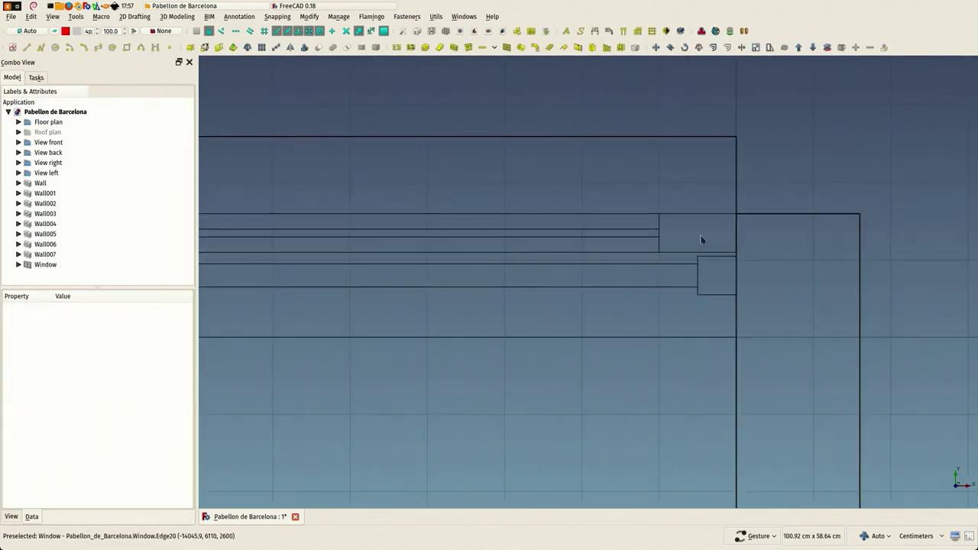
{"action": "scroll", "coordinate": [721, 243], "scroll_direction": "up", "scroll_amount": 3}
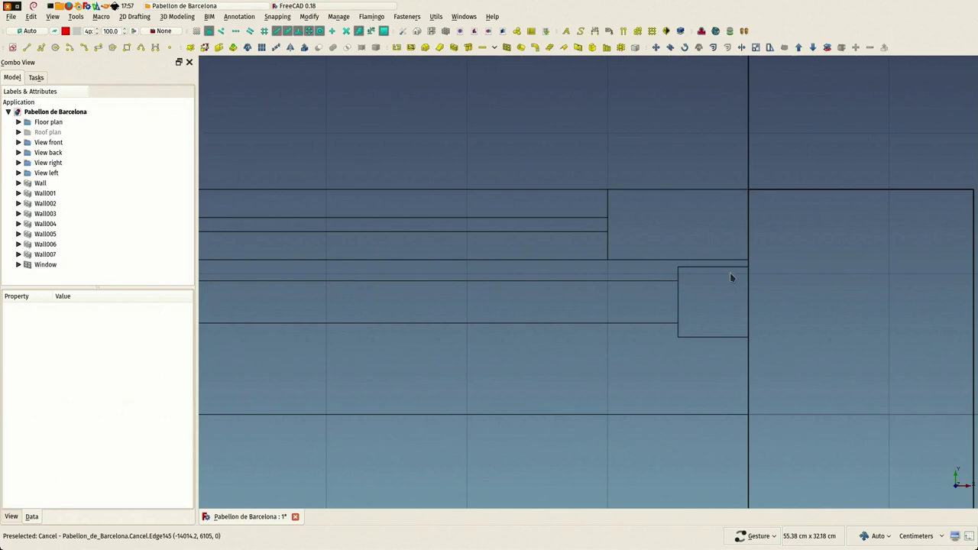
{"action": "key", "text": "d"}
{"action": "key", "text": "i"}
{"action": "left_click", "coordinate": [746, 265]}
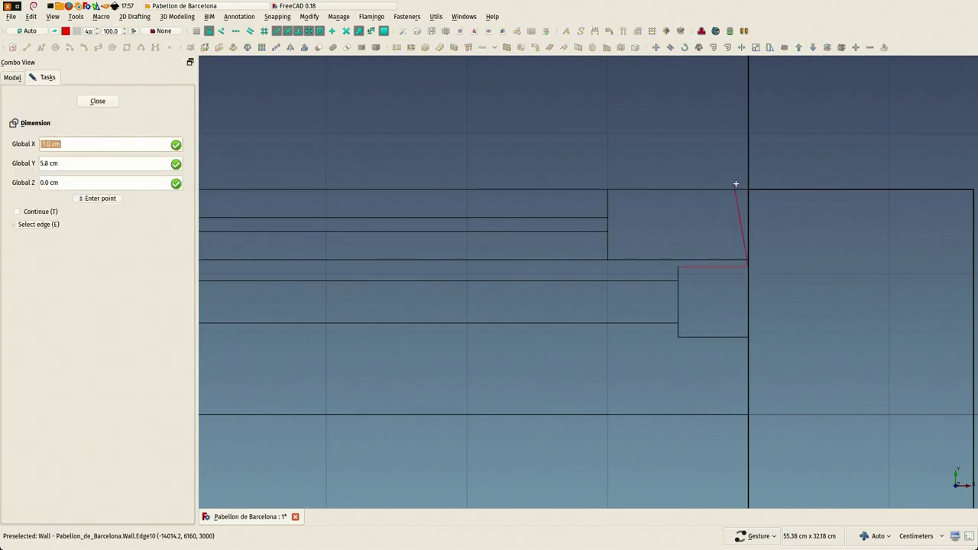
{"action": "left_click", "coordinate": [747, 190]}
{"action": "scroll", "coordinate": [825, 230], "scroll_direction": "down", "scroll_amount": 4}
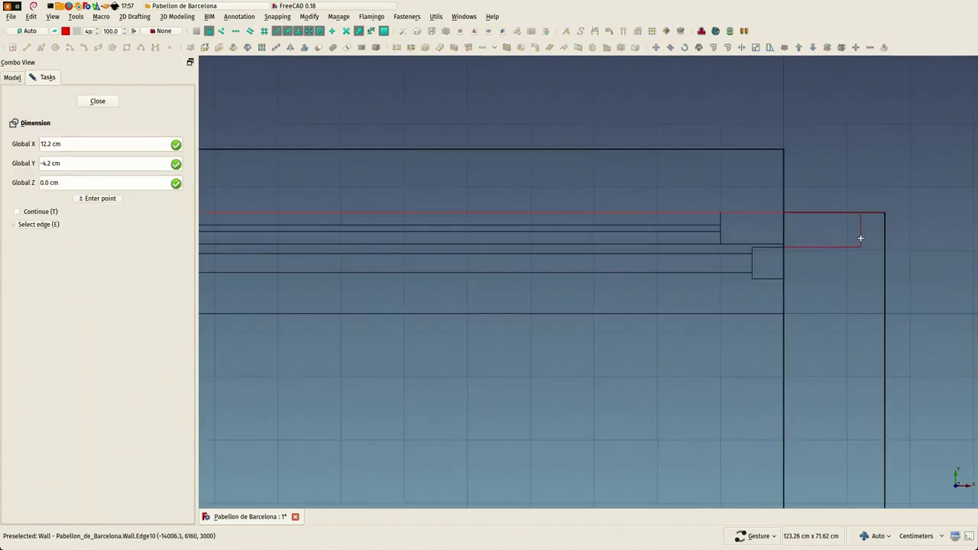
{"action": "left_click", "coordinate": [860, 238]}
{"action": "scroll", "coordinate": [841, 222], "scroll_direction": "down", "scroll_amount": 4}
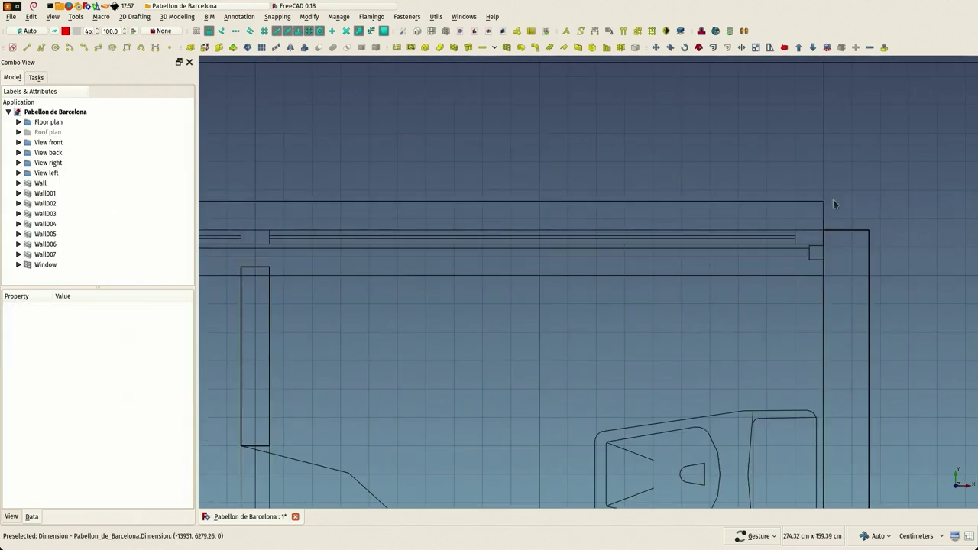
Step: Try to move the window from its frame's inner corner at one end to the matching frame corner on the floor plan
{"action": "scroll", "coordinate": [827, 214], "scroll_direction": "up", "scroll_amount": 3}
{"action": "left_click", "coordinate": [775, 270]}
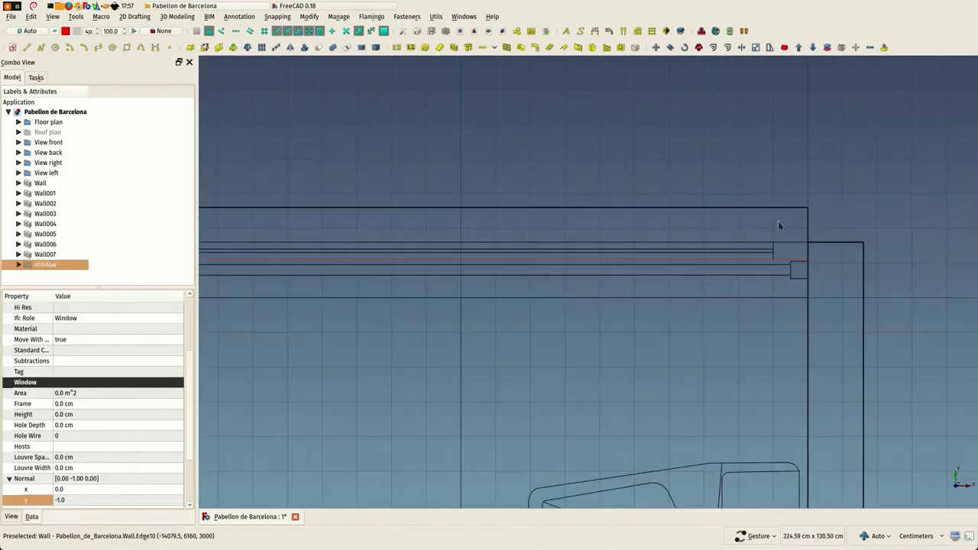
{"action": "scroll", "coordinate": [783, 225], "scroll_direction": "up", "scroll_amount": 2}
{"action": "scroll", "coordinate": [498, 216], "scroll_direction": "down", "scroll_amount": 5}
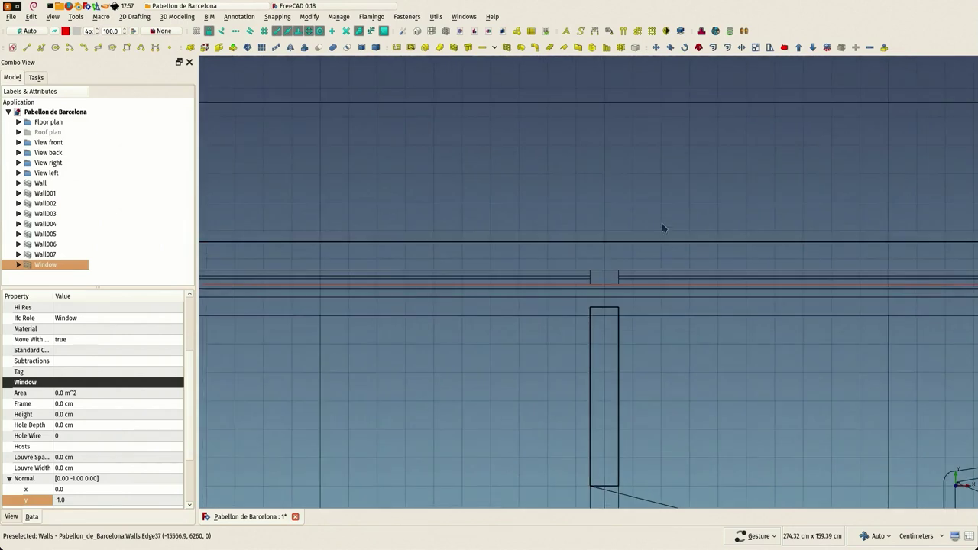
{"action": "scroll", "coordinate": [329, 260], "scroll_direction": "up", "scroll_amount": 6}
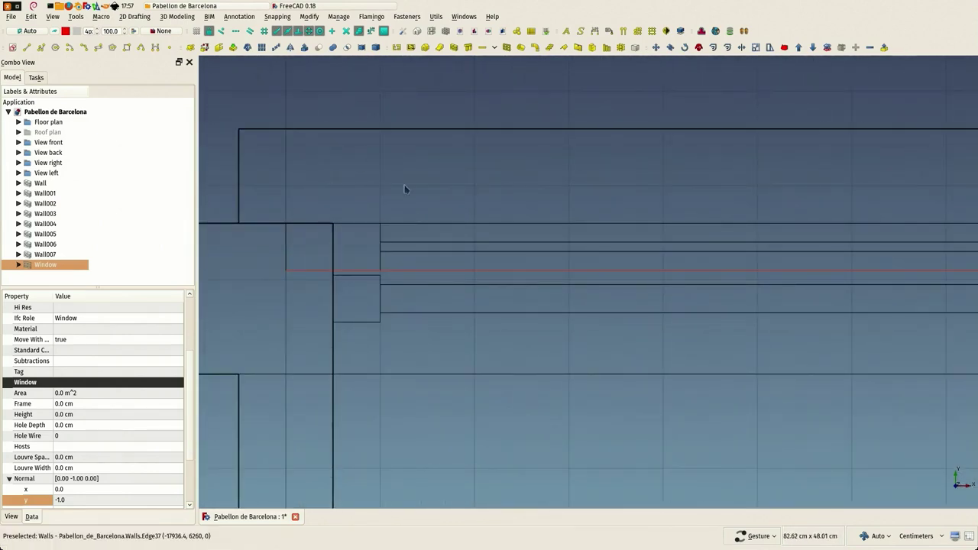
{"action": "key", "text": "m"}
{"action": "key", "text": "v"}
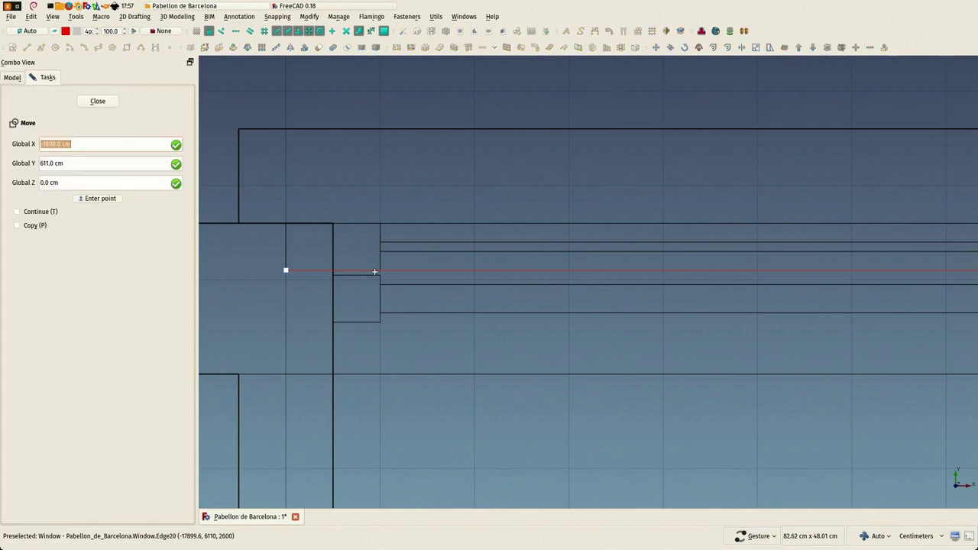
{"action": "left_click", "coordinate": [381, 268]}
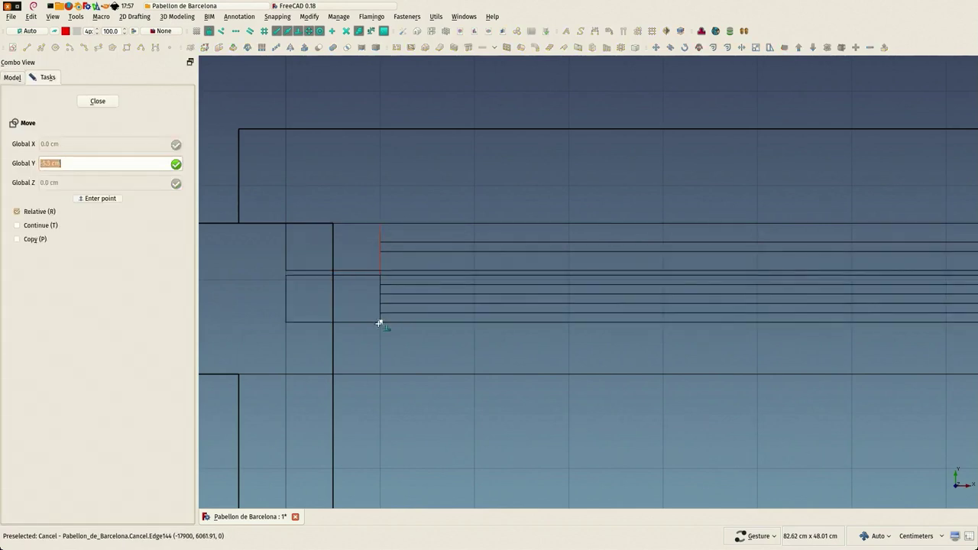
{"action": "left_click", "coordinate": [379, 323]}
Step: Inspect the window in the shaded model from outside the back wall
{"action": "scroll", "coordinate": [389, 320], "scroll_direction": "down", "scroll_amount": 3}
{"action": "scroll", "coordinate": [388, 318], "scroll_direction": "down", "scroll_amount": 5}
{"action": "mouse_move", "coordinate": [367, 372]}
{"action": "left_mouse_down"}
{"action": "mouse_move", "coordinate": [797, 268]}
{"action": "mouse_move", "coordinate": [692, 294]}
{"action": "mouse_move", "coordinate": [528, 258]}
{"action": "mouse_move", "coordinate": [530, 277]}
{"action": "mouse_move", "coordinate": [376, 266]}
{"action": "mouse_move", "coordinate": [369, 275]}
{"action": "mouse_move", "coordinate": [441, 299]}
{"action": "left_mouse_up"}
{"action": "key", "text": "v"}
{"action": "key", "text": "1"}
{"action": "scroll", "coordinate": [529, 258], "scroll_direction": "down", "scroll_amount": 4}
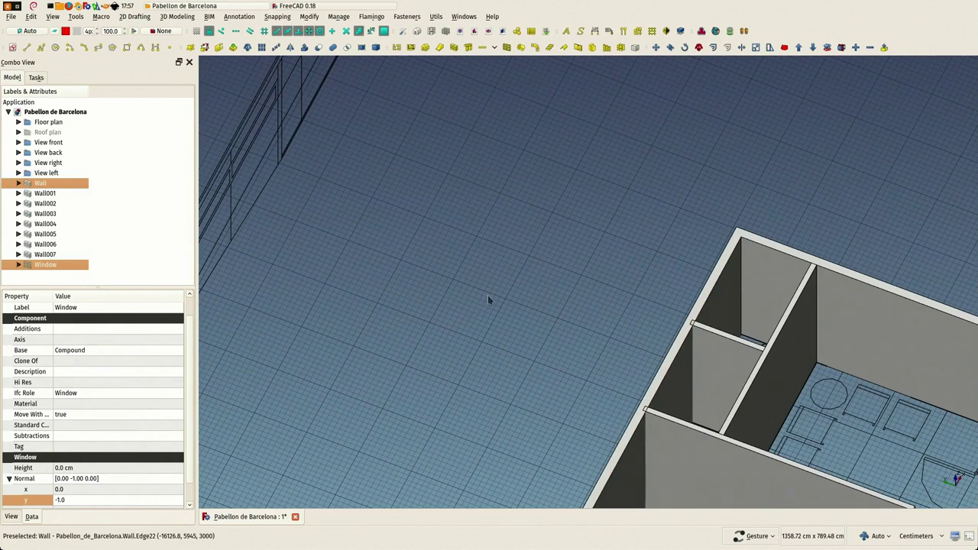
{"action": "left_click_drag", "start_coordinate": [500, 310], "coordinate": [722, 282]}
{"action": "scroll", "coordinate": [490, 307], "scroll_direction": "up", "scroll_amount": 2}
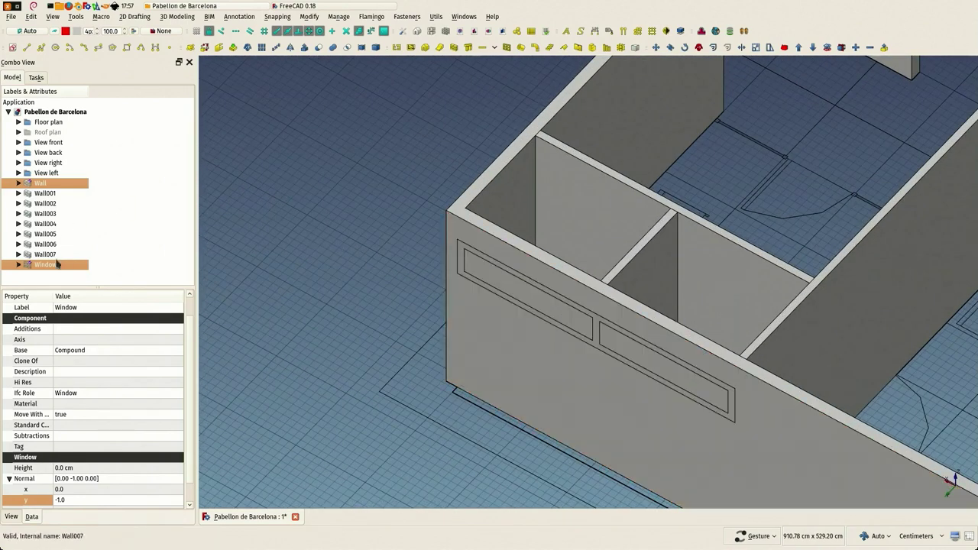
Step: Try to move the selected window again in the top view, snapping its inner frame corner to the plan frame's lower corner
{"action": "left_click", "coordinate": [45, 265]}
{"action": "key", "text": "2"}
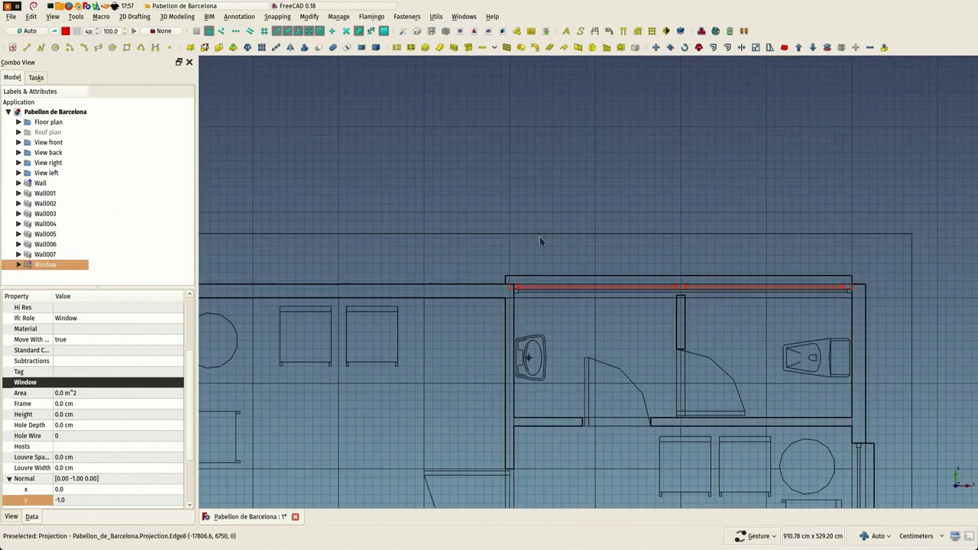
{"action": "scroll", "coordinate": [540, 242], "scroll_direction": "up", "scroll_amount": 10}
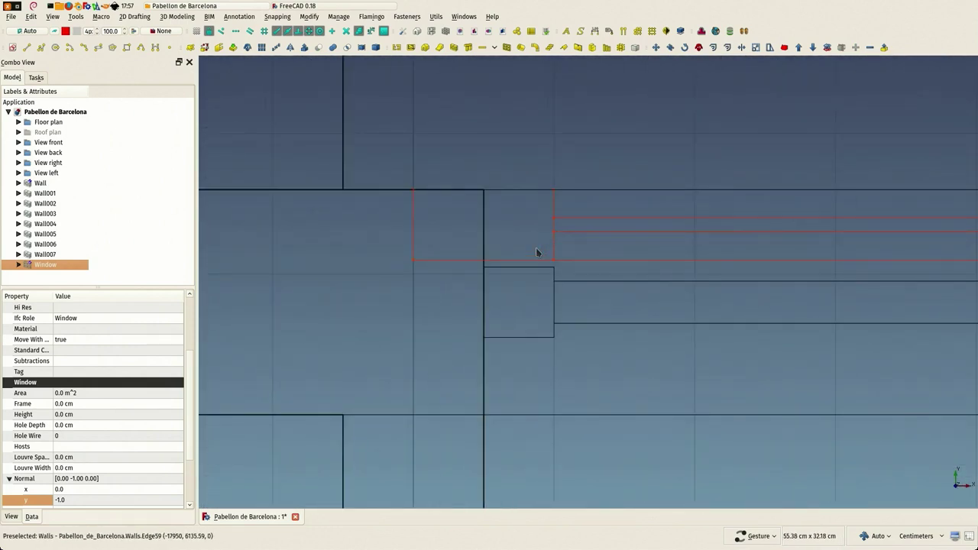
{"action": "key", "text": "m"}
{"action": "key", "text": "v"}
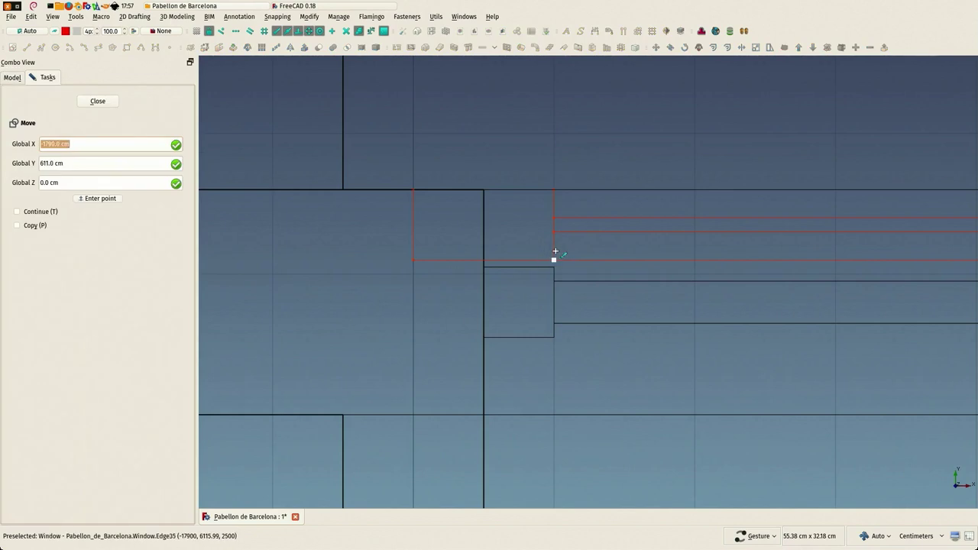
{"action": "left_click", "coordinate": [554, 260]}
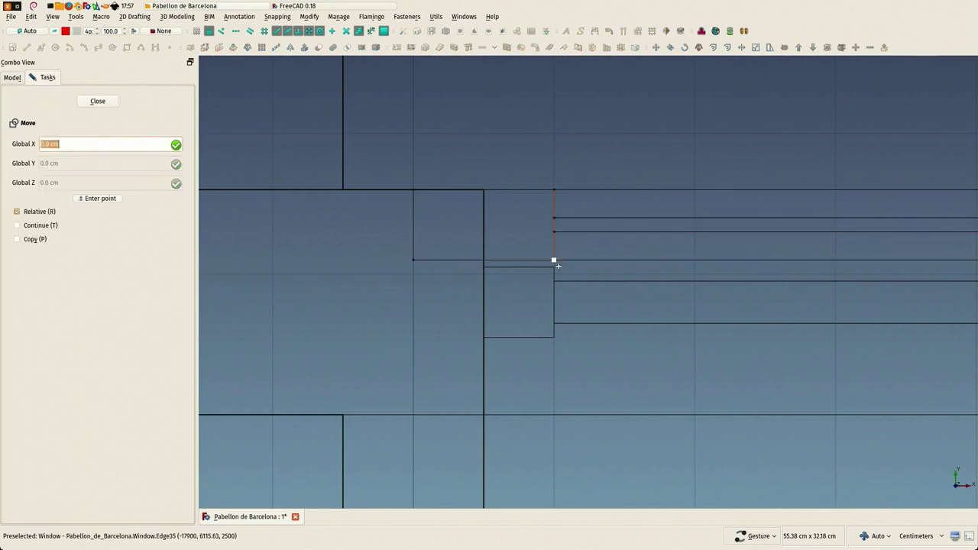
{"action": "left_click", "coordinate": [554, 336]}
{"action": "scroll", "coordinate": [559, 313], "scroll_direction": "down", "scroll_amount": 9}
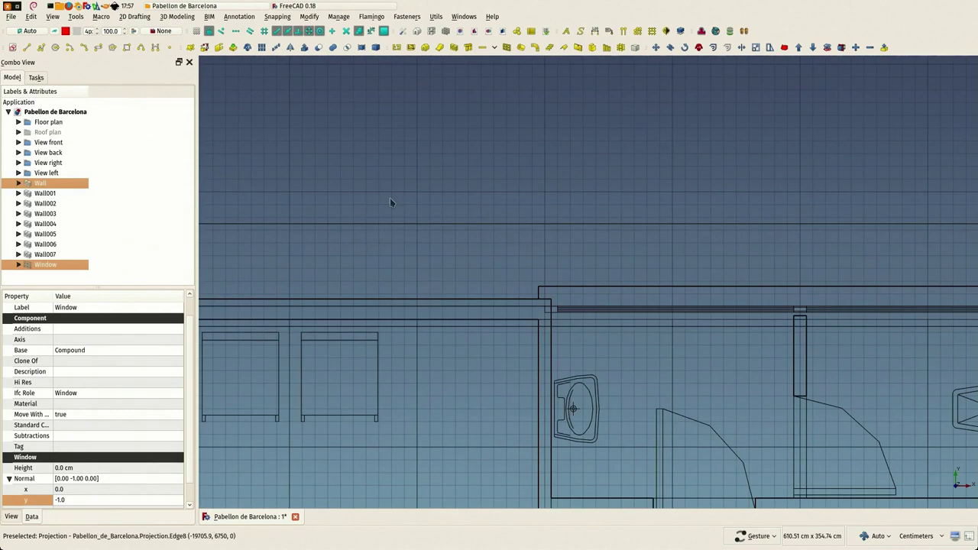
Step: Reselect only the window and make another attempt to move it inward onto the frame drawn on the floor plan
{"action": "left_click", "coordinate": [47, 268]}
{"action": "scroll", "coordinate": [545, 291], "scroll_direction": "up", "scroll_amount": 5}
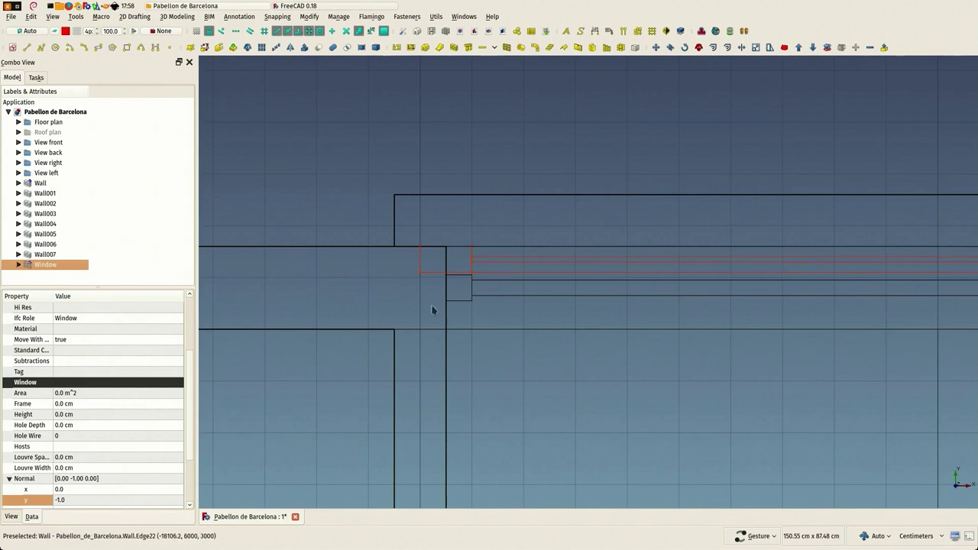
{"action": "key", "text": "m"}
{"action": "key", "text": "v"}
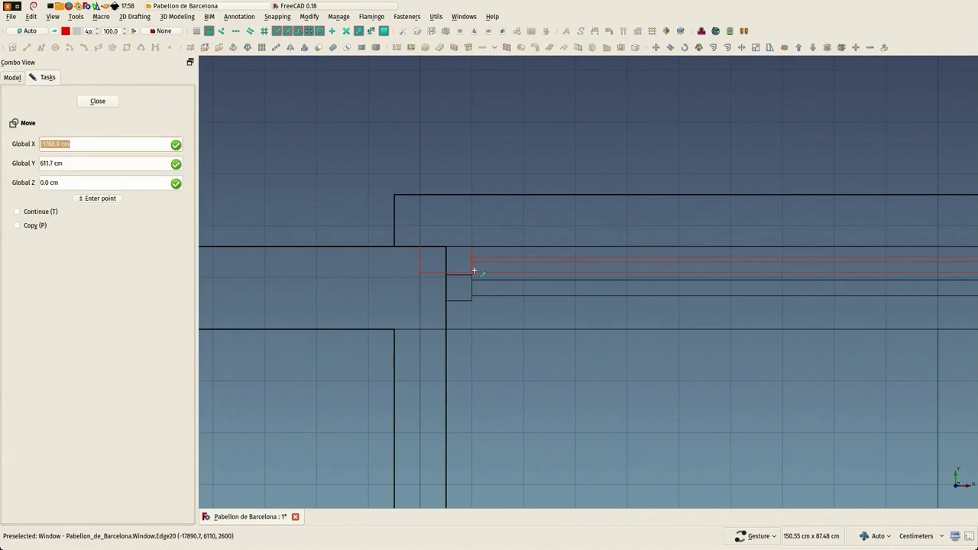
{"action": "left_click", "coordinate": [471, 267]}
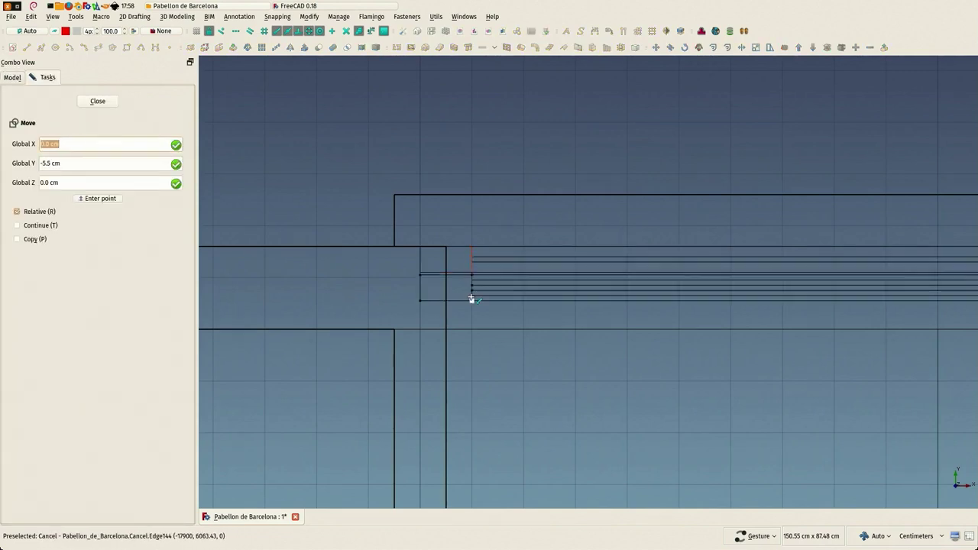
{"action": "left_click", "coordinate": [469, 295]}
Step: Examine the window's position in the back wall from outside, first in wireframe and again in the shaded display
{"action": "scroll", "coordinate": [504, 189], "scroll_direction": "down", "scroll_amount": 10}
{"action": "left_click", "coordinate": [376, 348]}
{"action": "left_click_drag", "start_coordinate": [376, 349], "coordinate": [786, 235]}
{"action": "right_click_drag", "start_coordinate": [564, 330], "coordinate": [586, 159]}
{"action": "scroll", "coordinate": [447, 299], "scroll_direction": "up", "scroll_amount": 2}
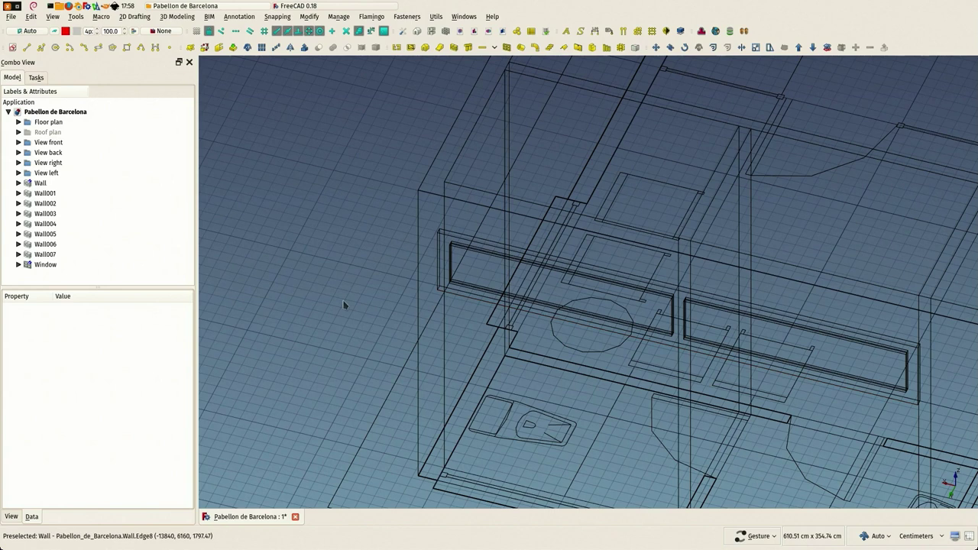
{"action": "key", "text": "v"}
{"action": "key", "text": "1"}
{"action": "scroll", "coordinate": [367, 299], "scroll_direction": "down", "scroll_amount": 2}
{"action": "left_click_drag", "start_coordinate": [302, 295], "coordinate": [414, 310]}
{"action": "right_click_drag", "start_coordinate": [415, 310], "coordinate": [312, 265]}
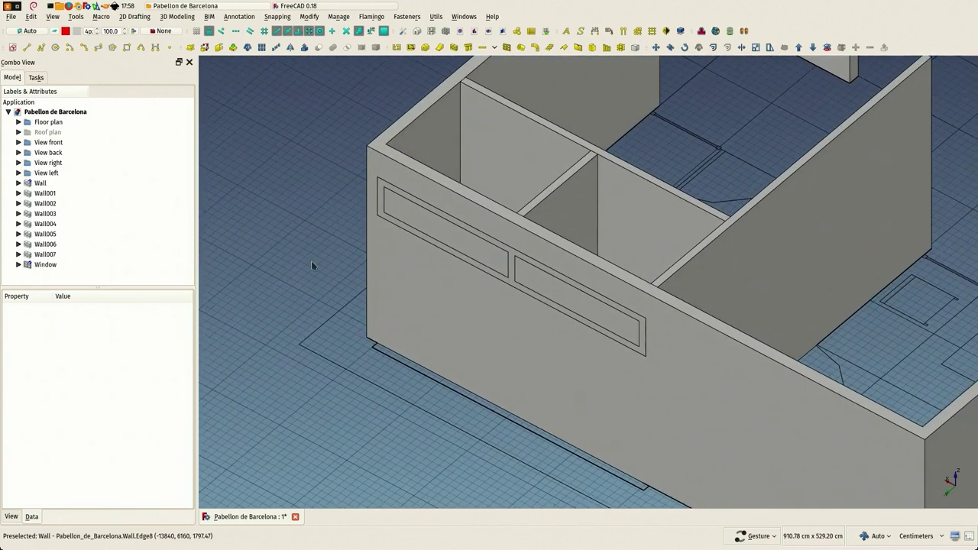
{"action": "left_click", "coordinate": [46, 265]}
{"action": "left_click", "coordinate": [348, 246]}
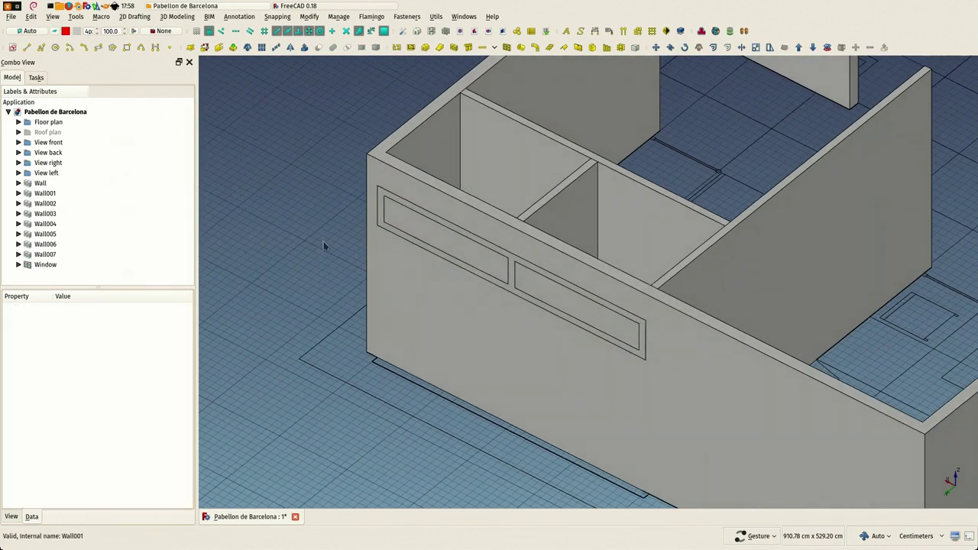
Step: Set the window's default Offset property to 5.0 cm
{"action": "left_click", "coordinate": [43, 265]}
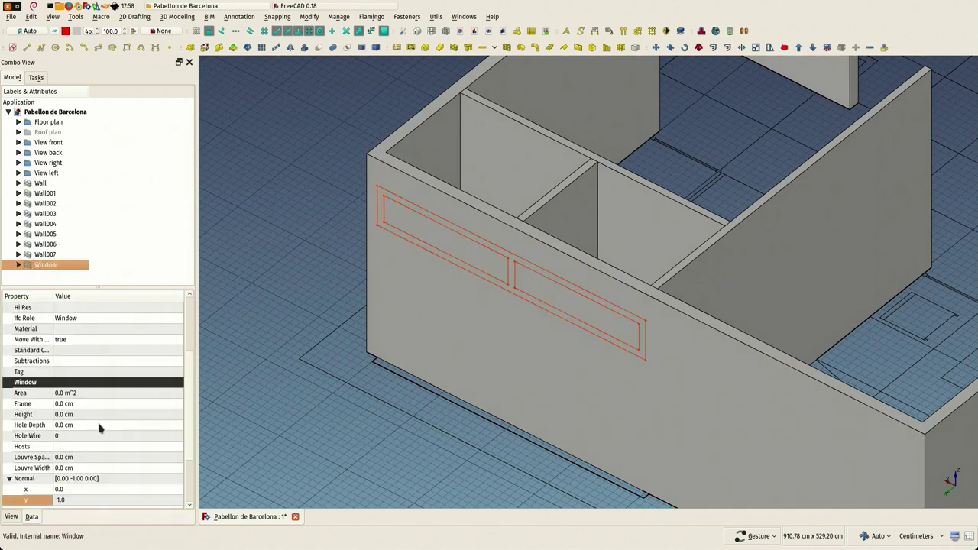
{"action": "scroll", "coordinate": [141, 447], "scroll_direction": "down", "scroll_amount": 3}
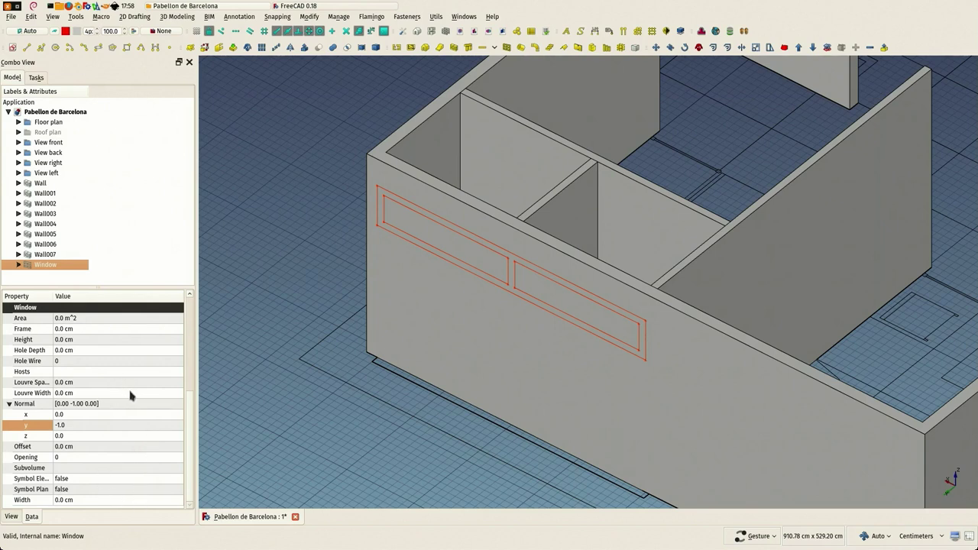
{"action": "left_click", "coordinate": [89, 448]}
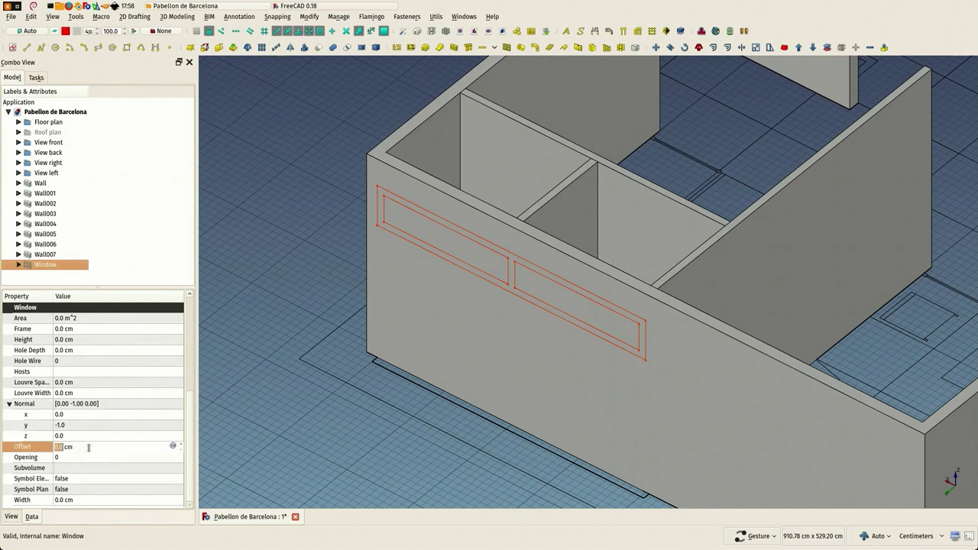
{"action": "key", "text": "Return"}
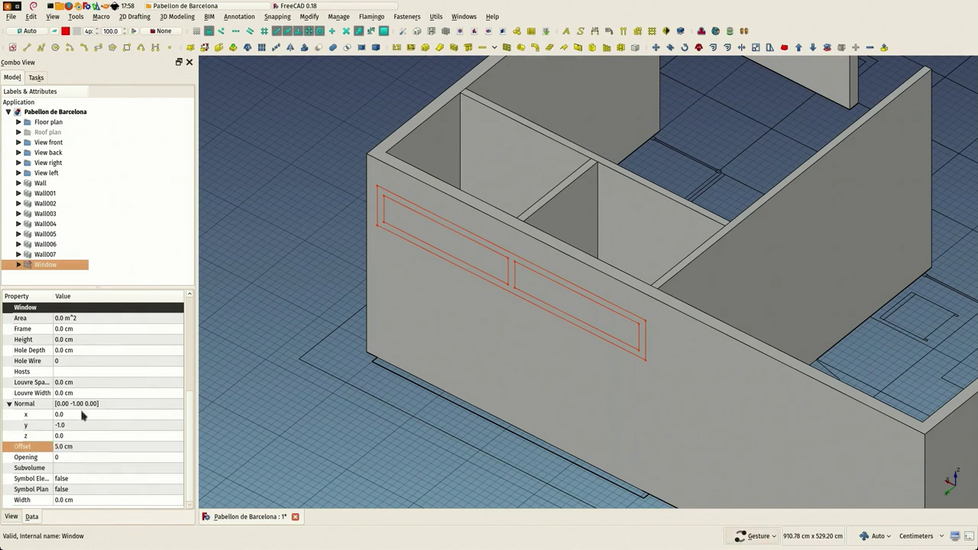
Step: Edit the Window frame component so the window's default offset is added to its own offset, and update the component
{"action": "double_click", "coordinate": [36, 265]}
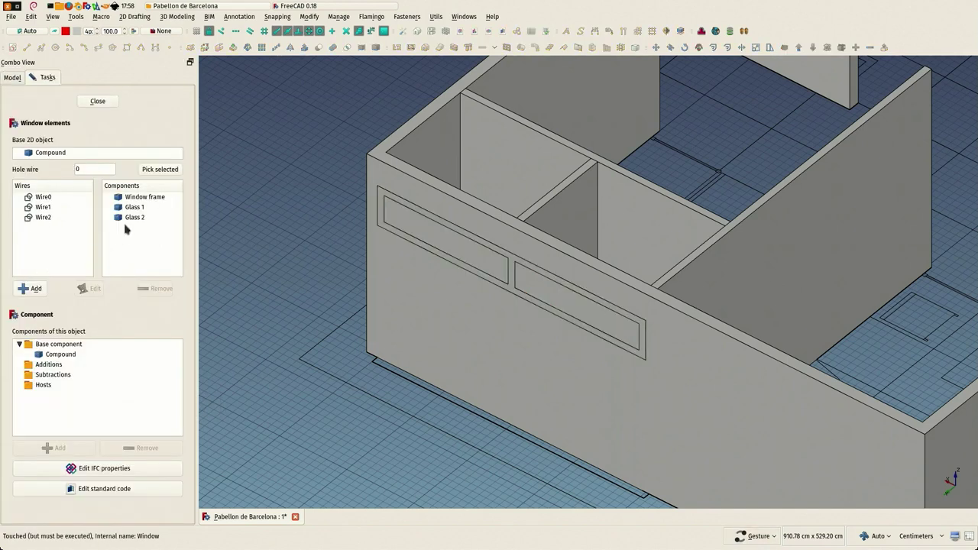
{"action": "left_click", "coordinate": [133, 200]}
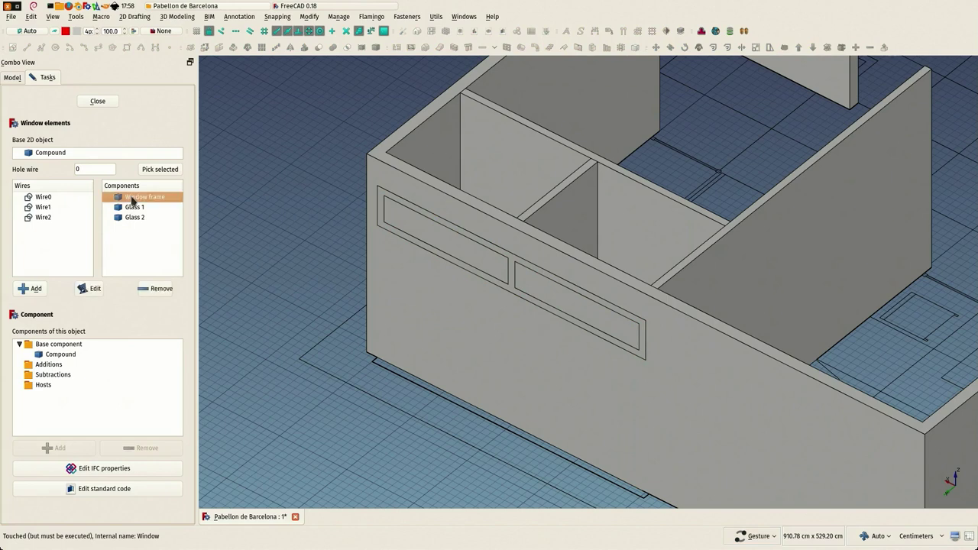
{"action": "left_click", "coordinate": [90, 289]}
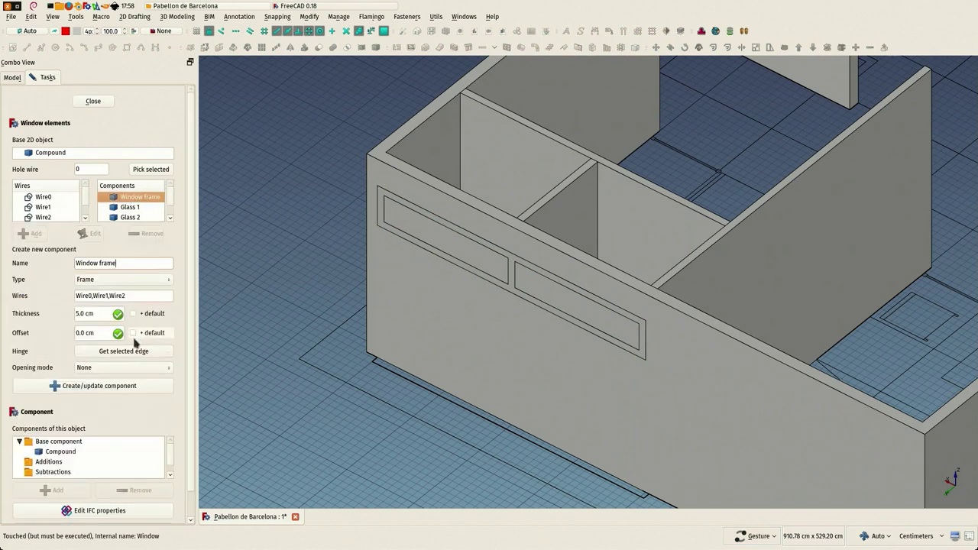
{"action": "left_click", "coordinate": [133, 334]}
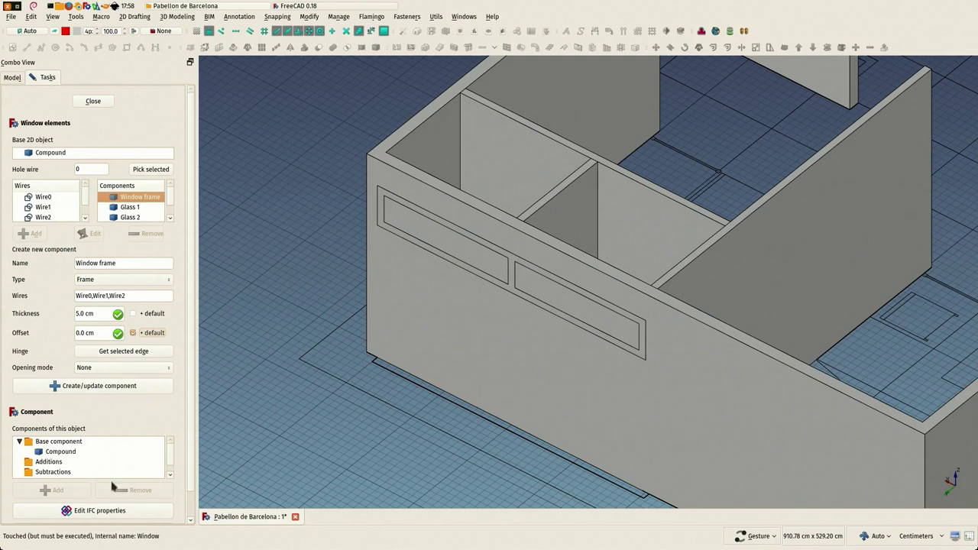
{"action": "left_click", "coordinate": [90, 387]}
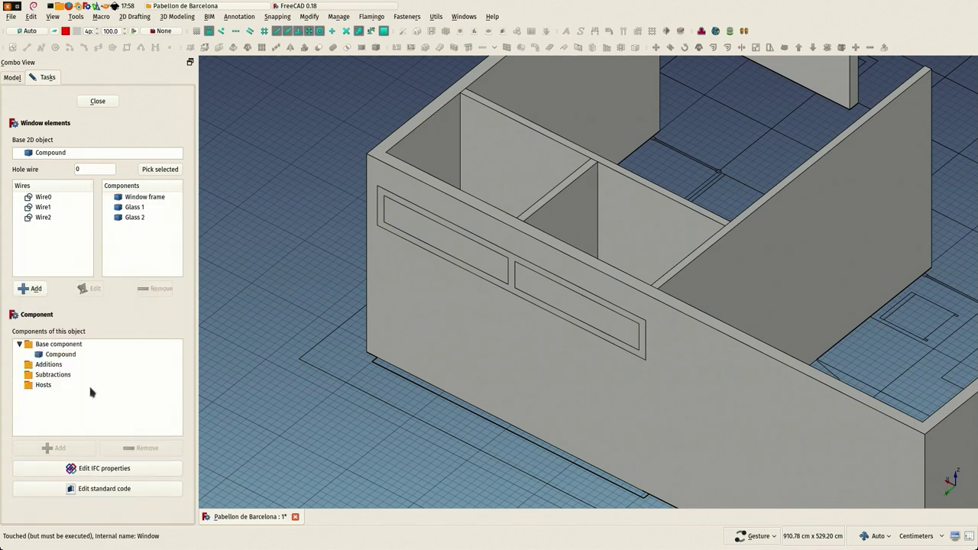
Step: Add the window's default offset to the Glass 1 component's offset and update the component
{"action": "left_click", "coordinate": [136, 207]}
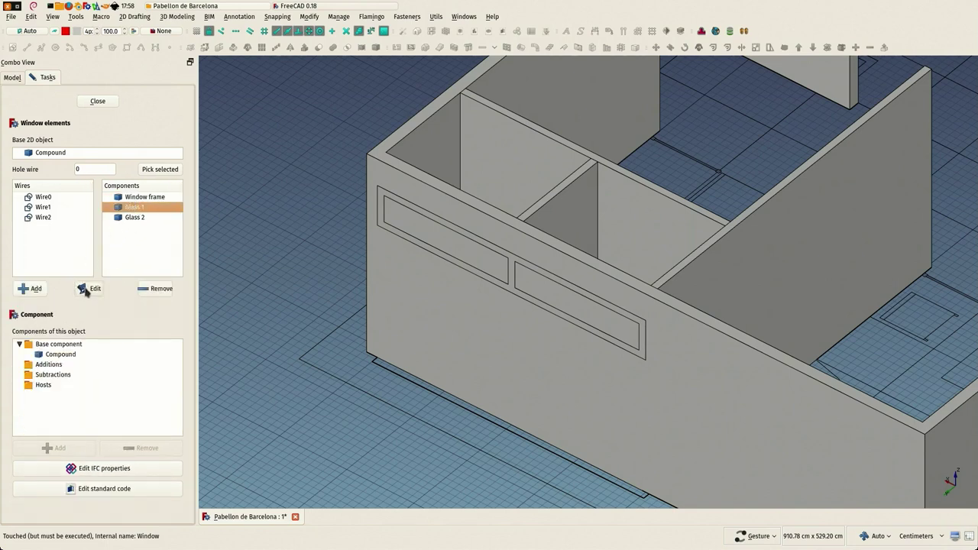
{"action": "left_click", "coordinate": [86, 290]}
{"action": "left_click", "coordinate": [133, 334]}
{"action": "left_click", "coordinate": [74, 386]}
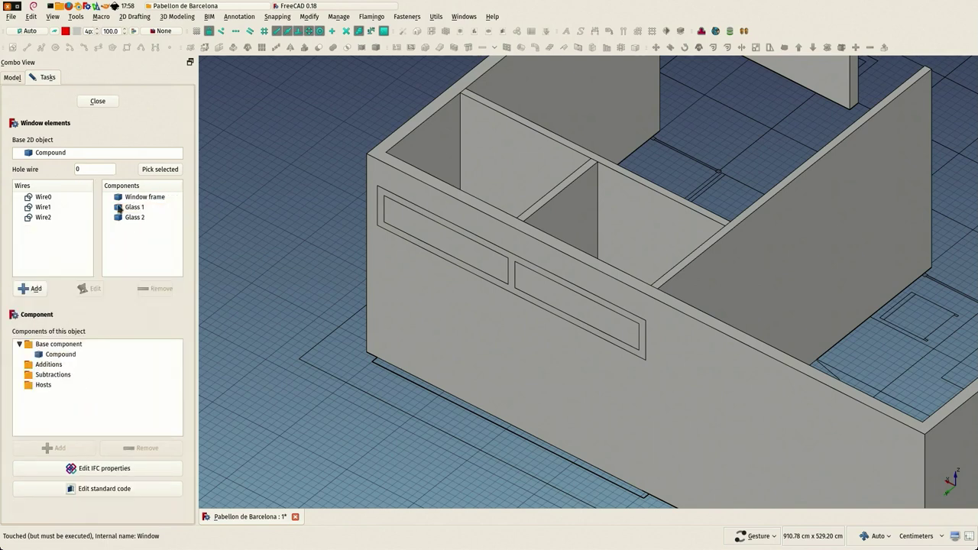
Step: Edit the Glass 2 component so the window's default offset is added to its own offset, update it and finish editing the window
{"action": "left_click", "coordinate": [130, 218]}
{"action": "left_click", "coordinate": [86, 289]}
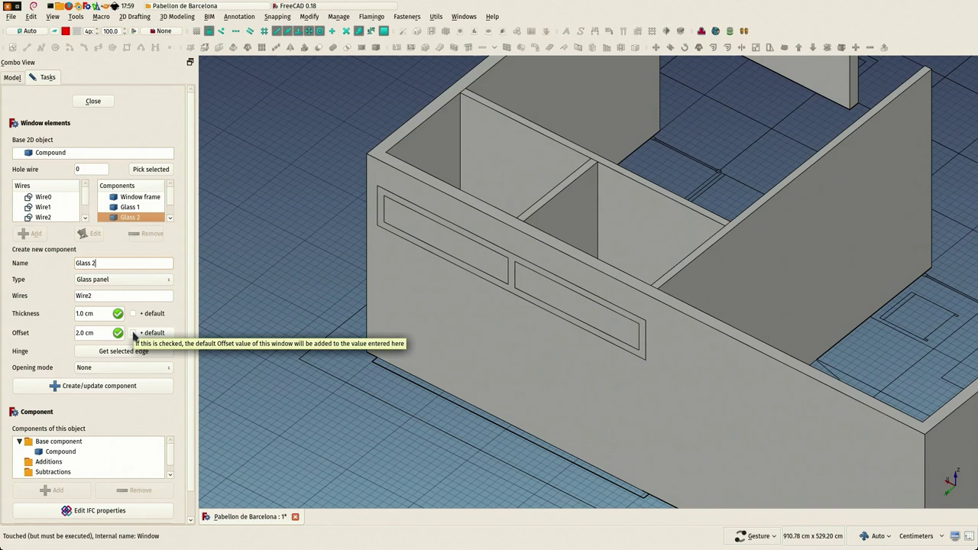
{"action": "left_click", "coordinate": [134, 333]}
{"action": "left_click", "coordinate": [118, 387]}
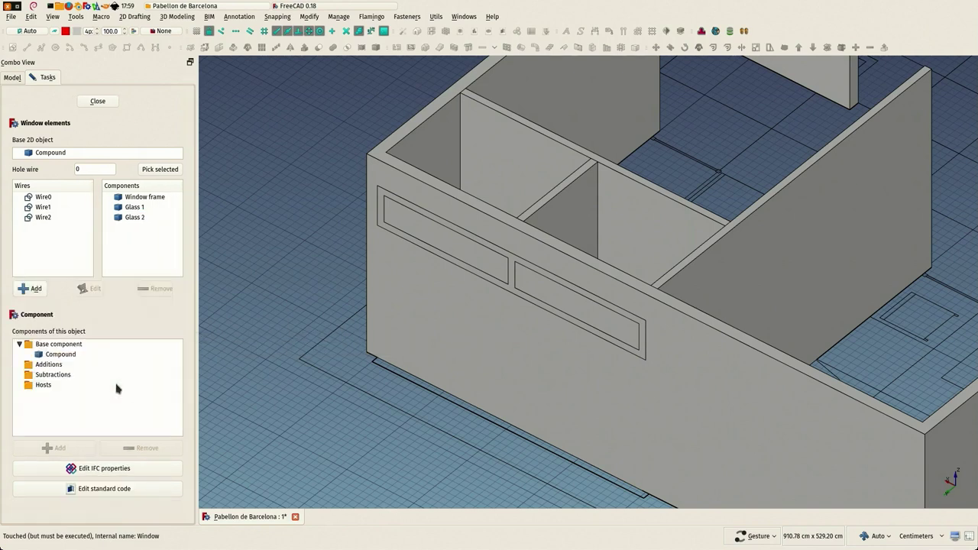
{"action": "left_click", "coordinate": [94, 102]}
Step: Examine the window's frame and glass against the floor plan in wireframe from directly above, close up at one end of the window
{"action": "scroll", "coordinate": [461, 221], "scroll_direction": "down", "scroll_amount": 3}
{"action": "left_click_drag", "start_coordinate": [460, 221], "coordinate": [316, 298]}
{"action": "scroll", "coordinate": [724, 210], "scroll_direction": "up", "scroll_amount": 5}
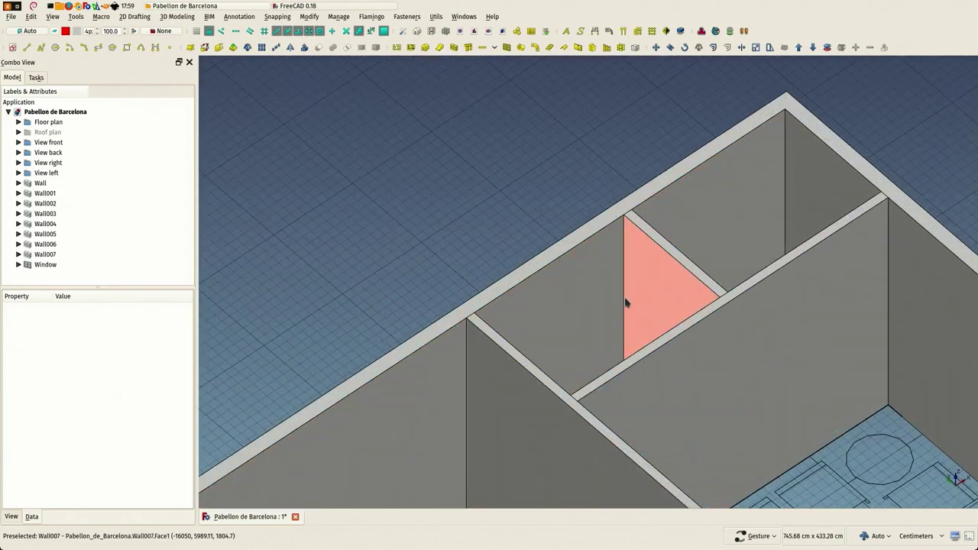
{"action": "key", "text": "v"}
{"action": "key", "text": "3"}
{"action": "scroll", "coordinate": [625, 304], "scroll_direction": "down", "scroll_amount": 8}
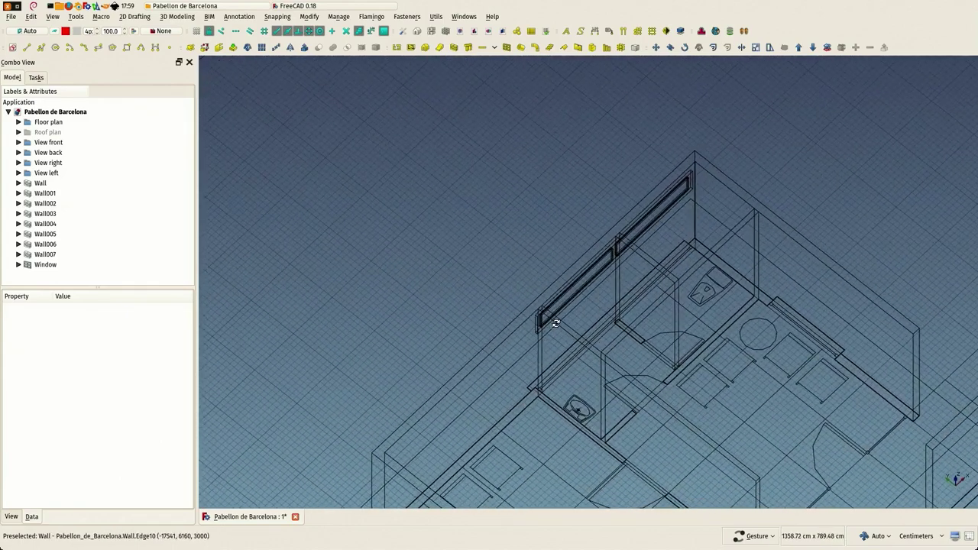
{"action": "key", "text": "2"}
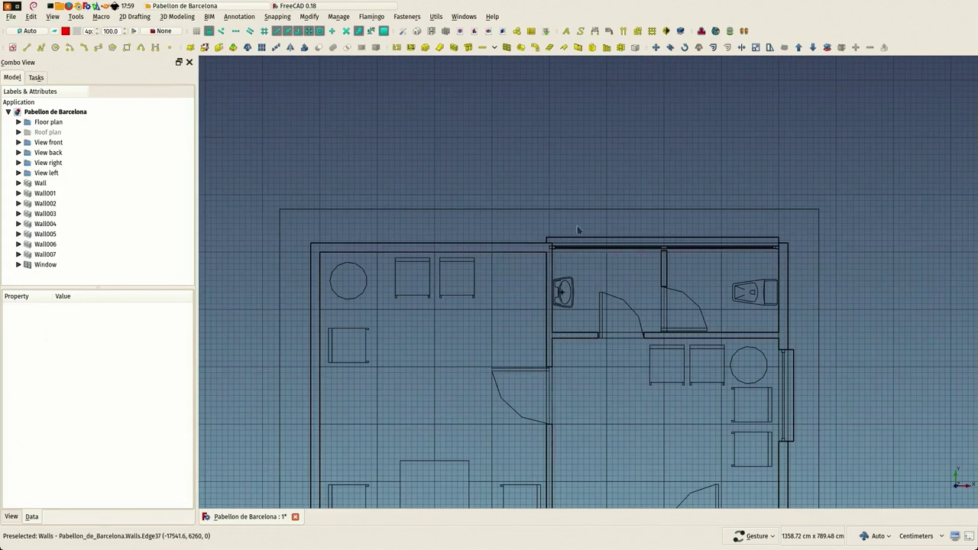
{"action": "scroll", "coordinate": [524, 304], "scroll_direction": "up", "scroll_amount": 5}
{"action": "scroll", "coordinate": [524, 304], "scroll_direction": "up", "scroll_amount": 3}
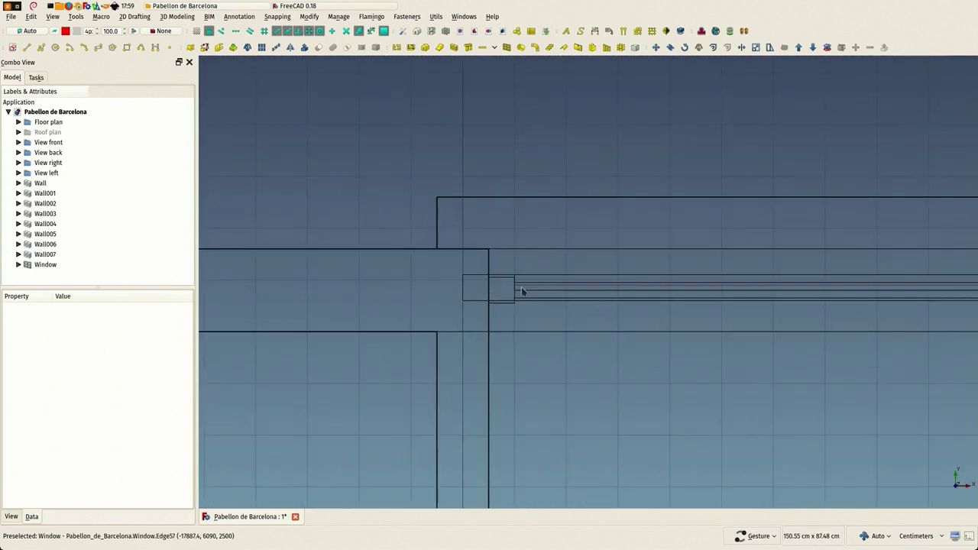
Step: Try a default Offset of 6.0 cm for the window and refine it to 5.5 cm
{"action": "left_click", "coordinate": [45, 265]}
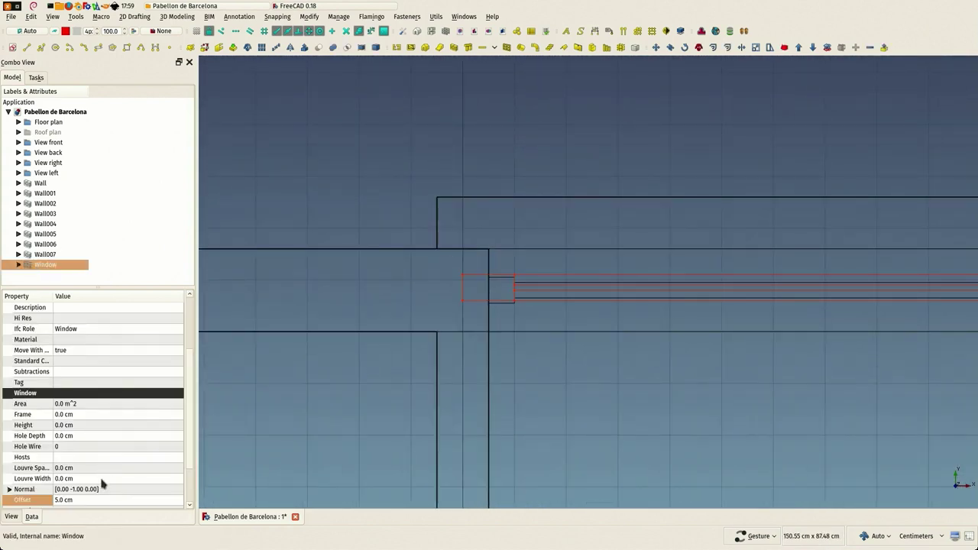
{"action": "left_click", "coordinate": [88, 501]}
{"action": "key", "text": "Return"}
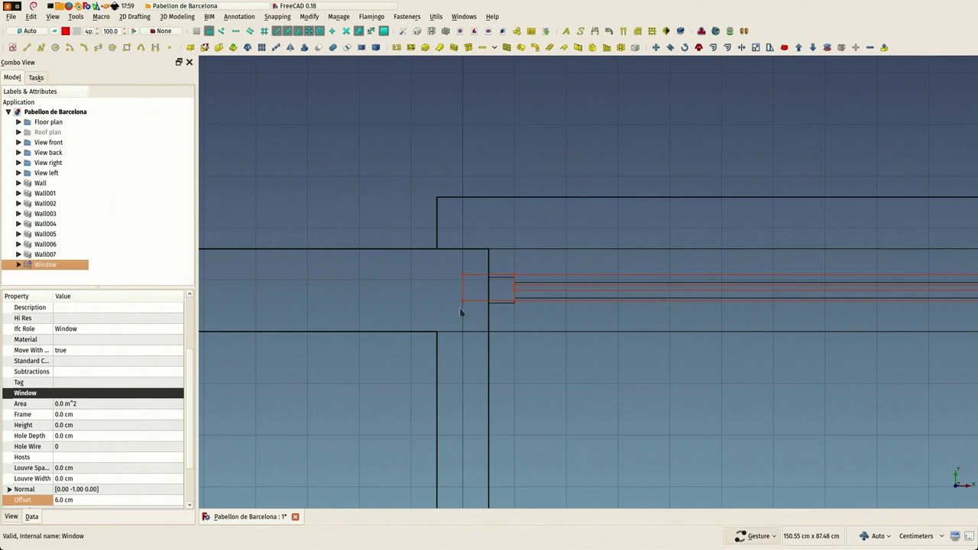
{"action": "left_click", "coordinate": [86, 500]}
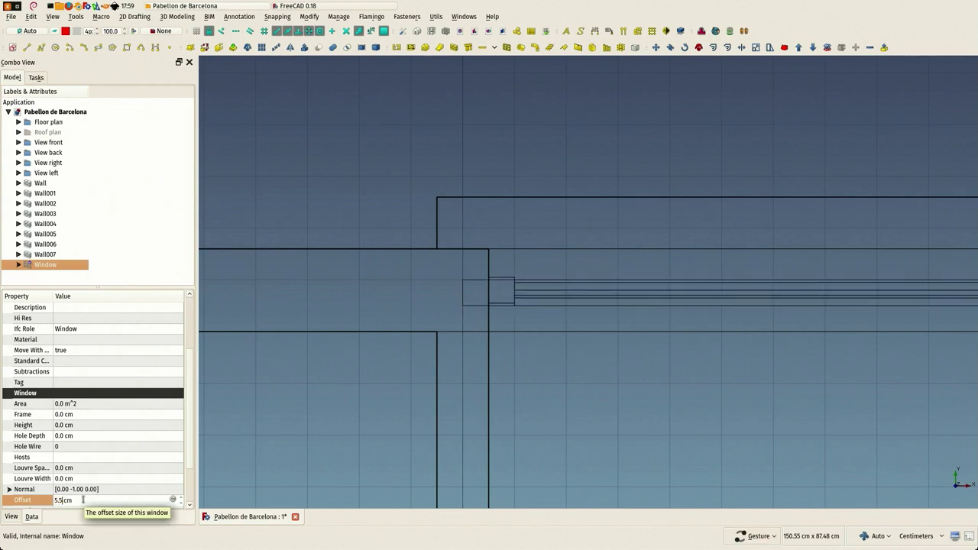
{"action": "key", "text": "Return"}
Step: Restore the shaded display and examine the back wall from outside where the window sits
{"action": "scroll", "coordinate": [408, 359], "scroll_direction": "down", "scroll_amount": 5}
{"action": "scroll", "coordinate": [537, 324], "scroll_direction": "up", "scroll_amount": 2}
{"action": "scroll", "coordinate": [542, 314], "scroll_direction": "down", "scroll_amount": 6}
{"action": "left_click_drag", "start_coordinate": [539, 316], "coordinate": [762, 388]}
{"action": "scroll", "coordinate": [717, 335], "scroll_direction": "up", "scroll_amount": 3}
{"action": "key", "text": "v"}
{"action": "key", "text": "1"}
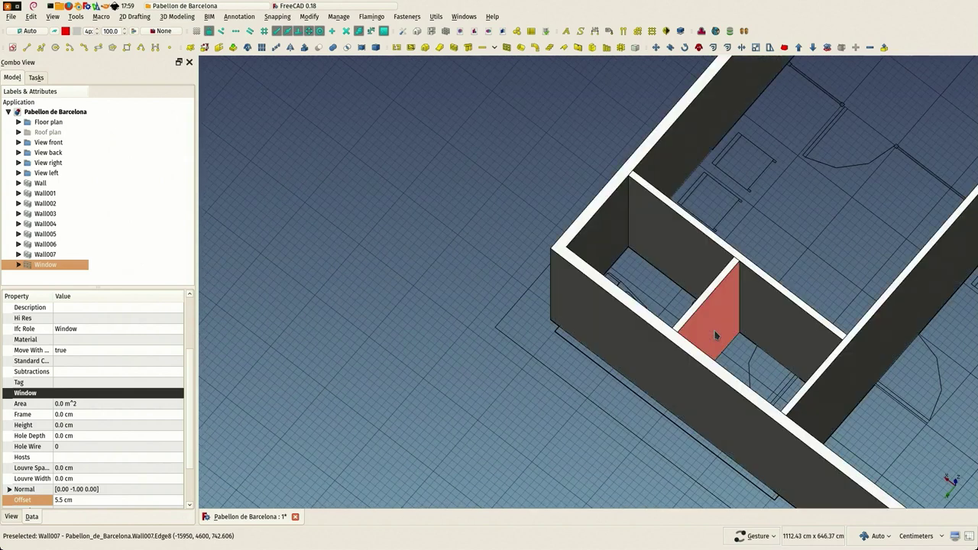
{"action": "mouse_move", "coordinate": [690, 322]}
{"action": "left_mouse_down"}
{"action": "mouse_move", "coordinate": [491, 278]}
{"action": "mouse_move", "coordinate": [484, 256]}
{"action": "mouse_move", "coordinate": [375, 170]}
{"action": "mouse_move", "coordinate": [351, 183]}
{"action": "left_mouse_up"}
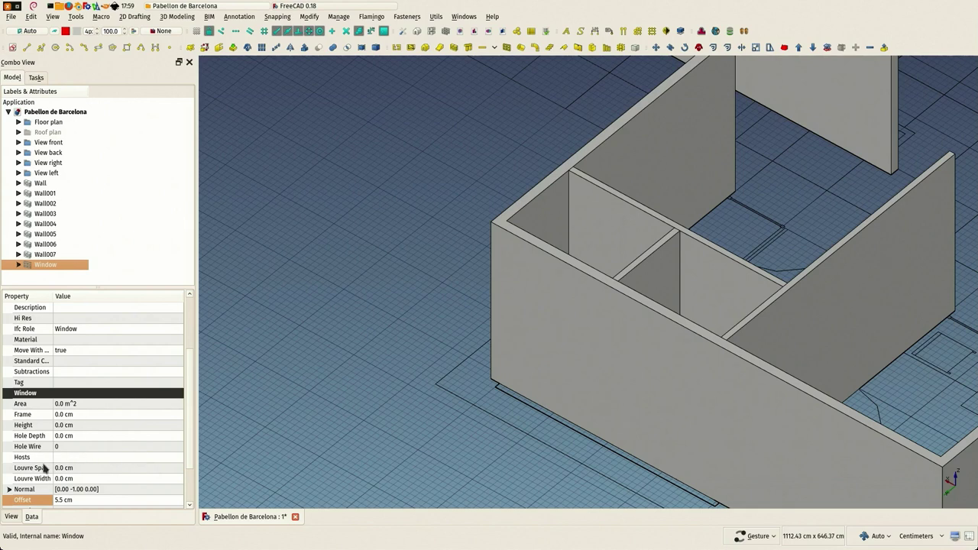
Step: Set the window's Hosts property to the back wall object named Wall
{"action": "left_click", "coordinate": [563, 303]}
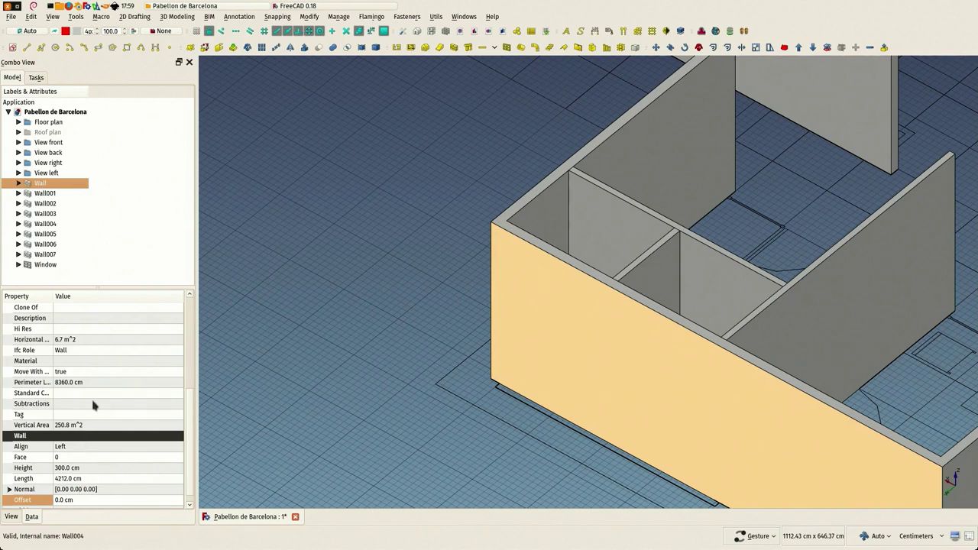
{"action": "left_click", "coordinate": [45, 265]}
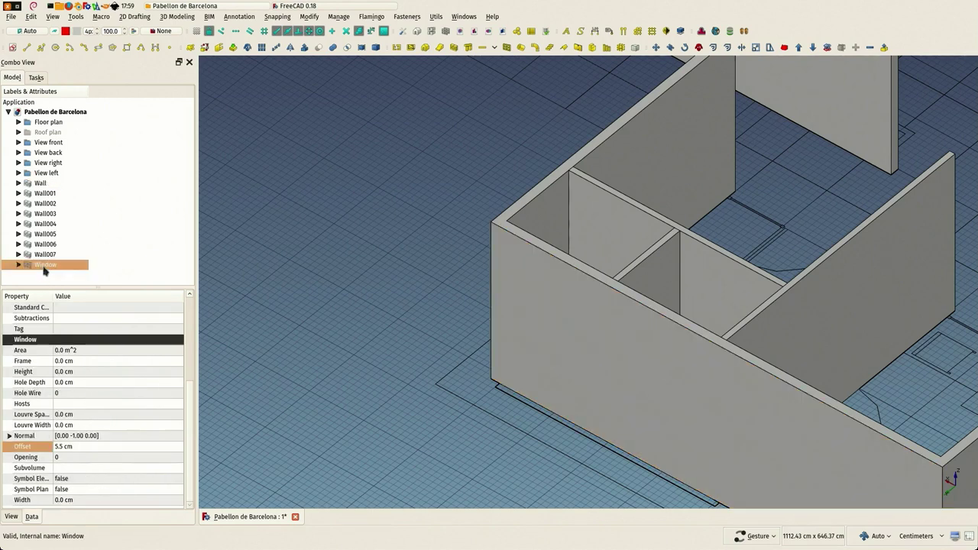
{"action": "left_click", "coordinate": [68, 404]}
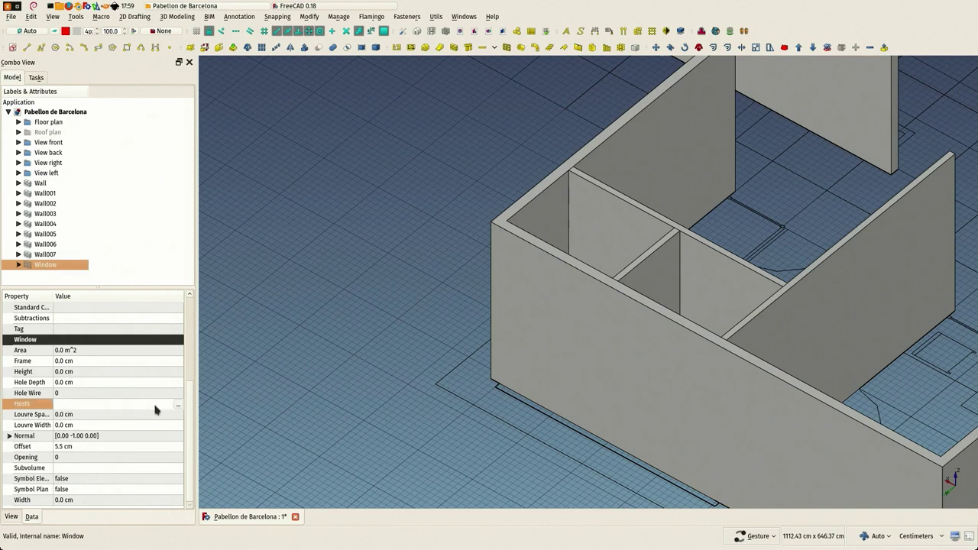
{"action": "left_click", "coordinate": [177, 404]}
{"action": "scroll", "coordinate": [378, 172], "scroll_direction": "down", "scroll_amount": 2}
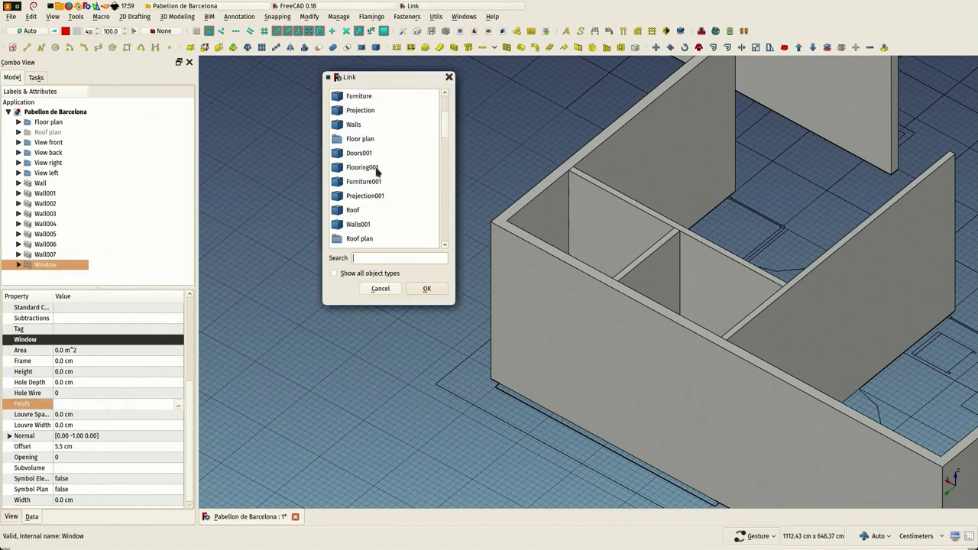
{"action": "scroll", "coordinate": [377, 173], "scroll_direction": "down", "scroll_amount": 3}
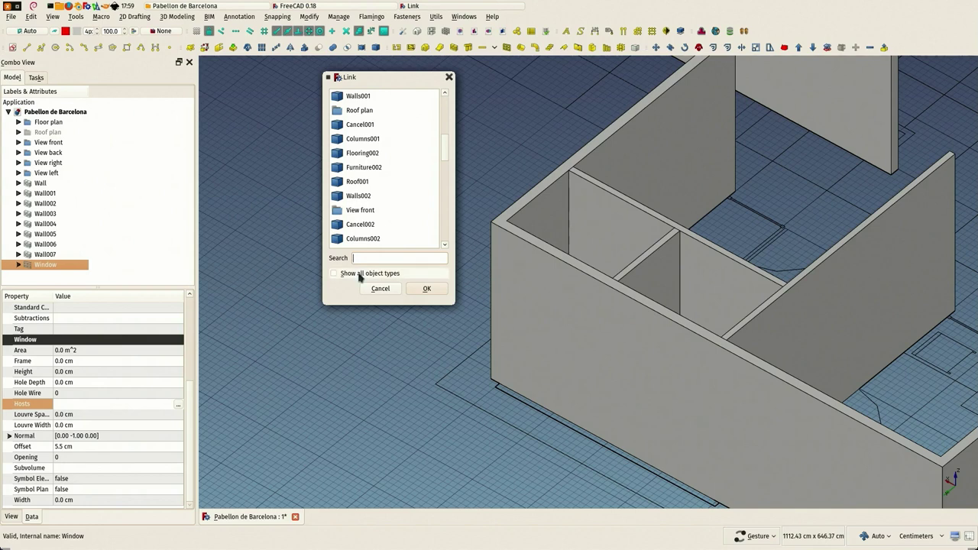
{"action": "type", "text": "wall"}
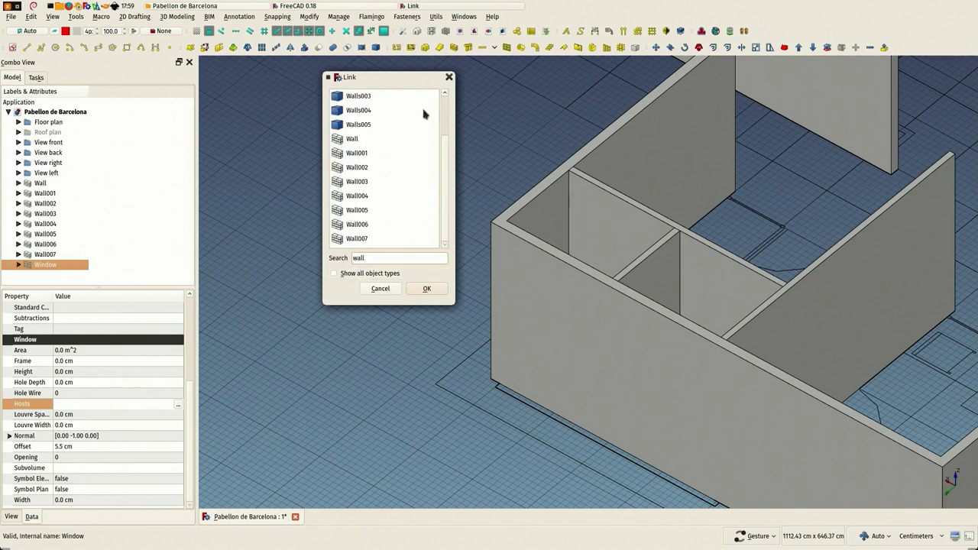
{"action": "left_click", "coordinate": [346, 140]}
{"action": "left_click", "coordinate": [428, 288]}
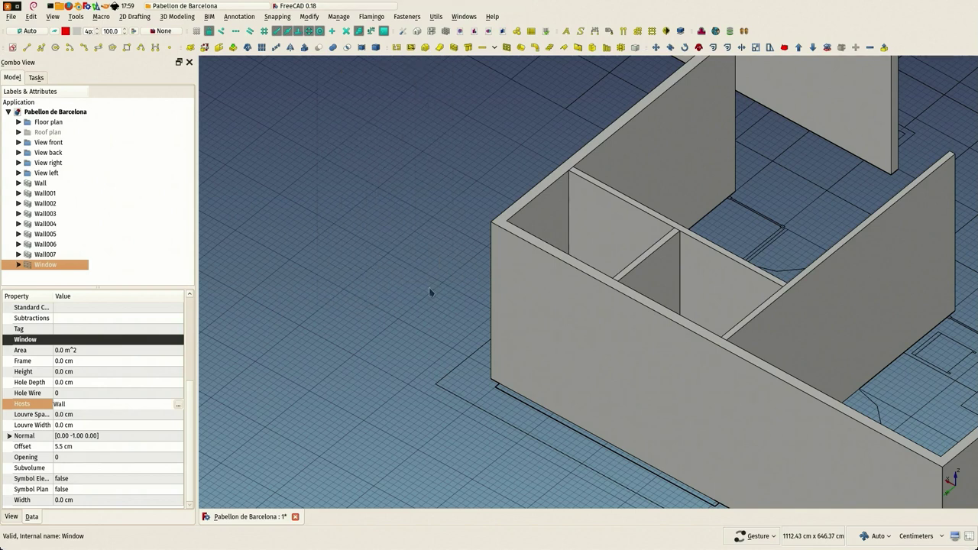
{"action": "left_click", "coordinate": [400, 325]}
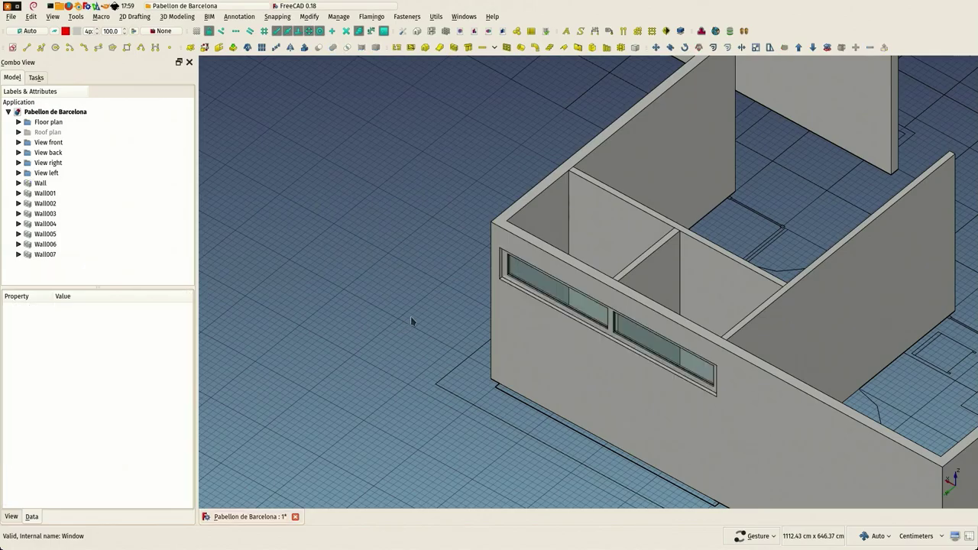
Step: Examine the window opening cut in the back wall from several outside angles and look into the rooms from the inner side
{"action": "left_click_drag", "start_coordinate": [420, 312], "coordinate": [788, 306]}
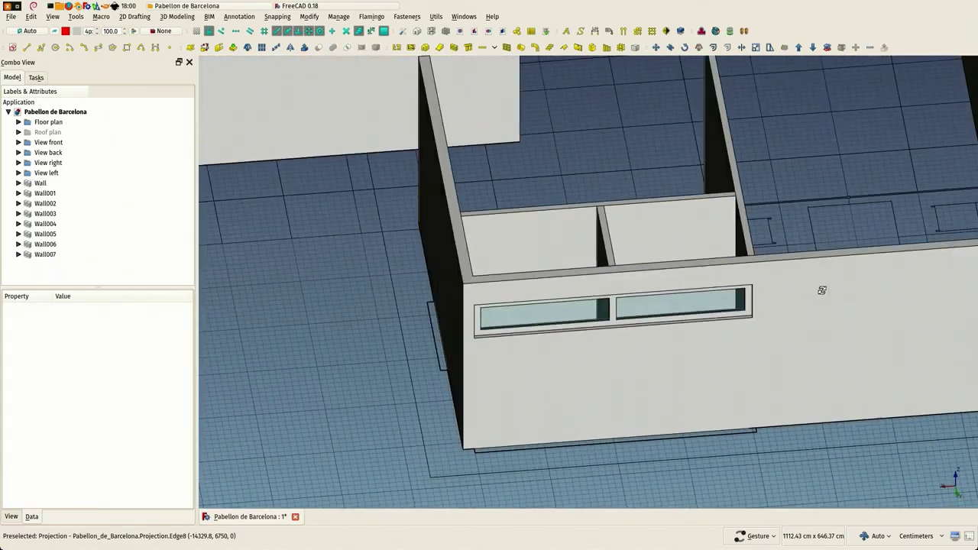
{"action": "left_click_drag", "start_coordinate": [826, 288], "coordinate": [834, 291]}
{"action": "left_click_drag", "start_coordinate": [561, 349], "coordinate": [312, 310]}
{"action": "left_click_drag", "start_coordinate": [496, 338], "coordinate": [450, 329]}
{"action": "scroll", "coordinate": [450, 329], "scroll_direction": "down", "scroll_amount": 3}
{"action": "left_click_drag", "start_coordinate": [318, 393], "coordinate": [695, 401]}
{"action": "scroll", "coordinate": [505, 435], "scroll_direction": "up", "scroll_amount": 7}
{"action": "scroll", "coordinate": [549, 337], "scroll_direction": "down", "scroll_amount": 8}
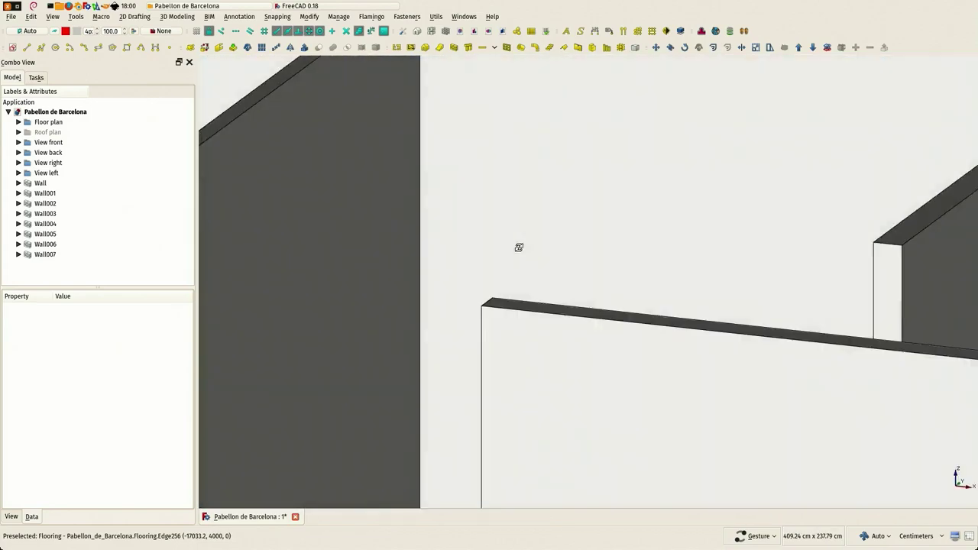
{"action": "scroll", "coordinate": [552, 343], "scroll_direction": "up", "scroll_amount": 3}
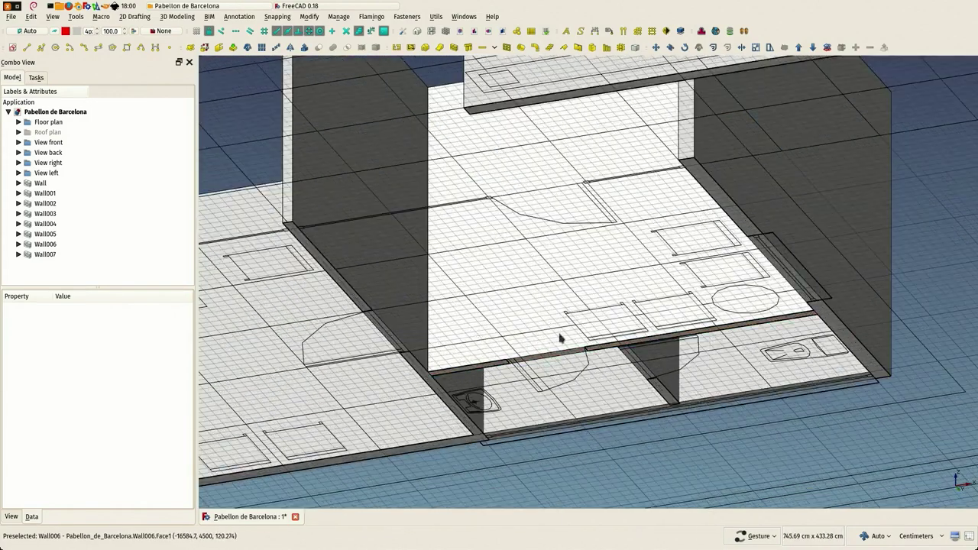
Step: Align the working plane to the room-side face of the partition wall in front of the bathrooms
{"action": "left_click", "coordinate": [523, 308]}
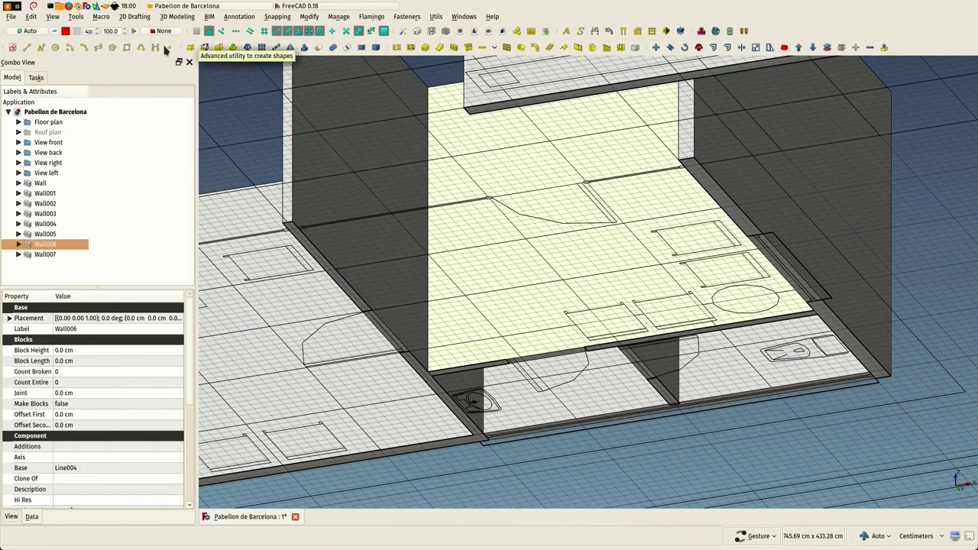
{"action": "left_click", "coordinate": [98, 46]}
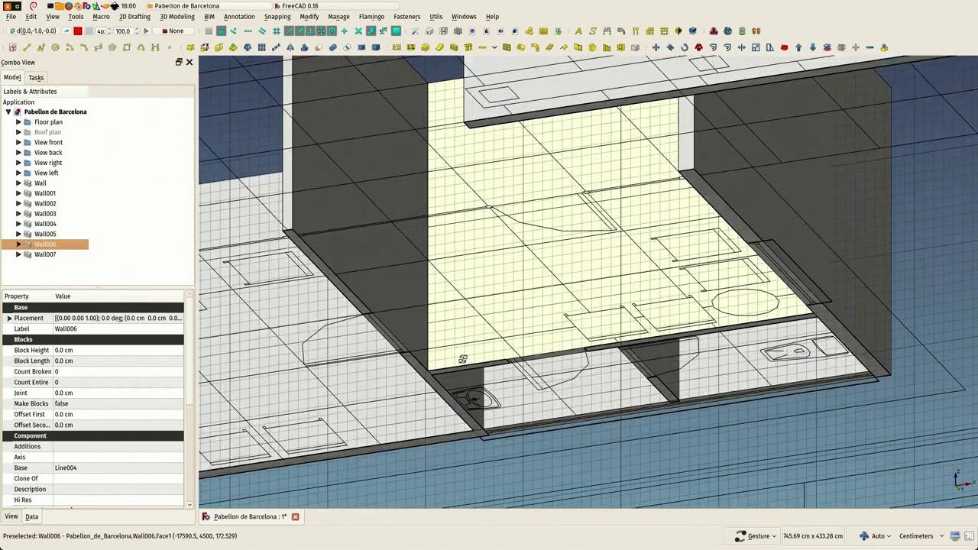
{"action": "left_click_drag", "start_coordinate": [464, 364], "coordinate": [429, 342]}
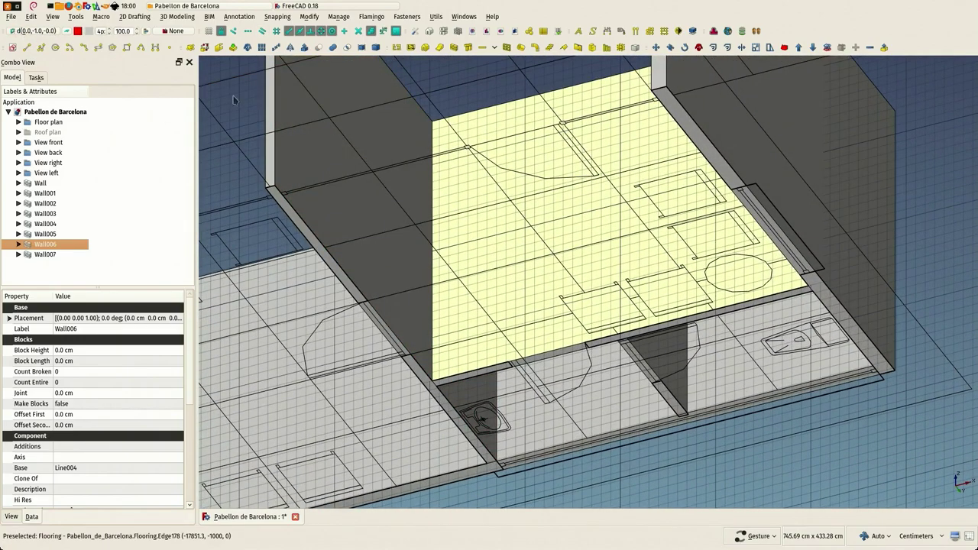
{"action": "scroll", "coordinate": [484, 368], "scroll_direction": "up", "scroll_amount": 3}
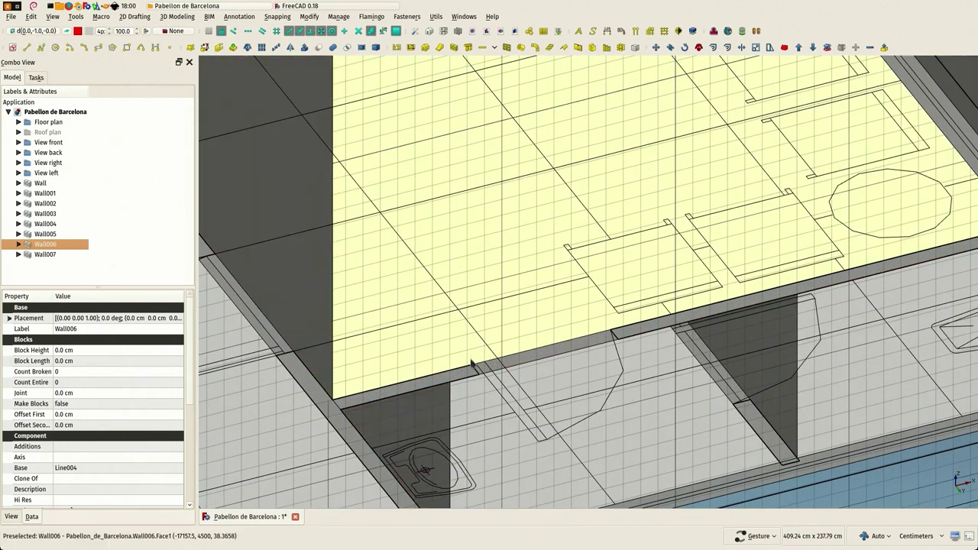
Step: Measure the door width drawn on the floor plan at the bathroom partition wall with a linear dimension, and delete the dimension
{"action": "key", "text": "d"}
{"action": "key", "text": "i"}
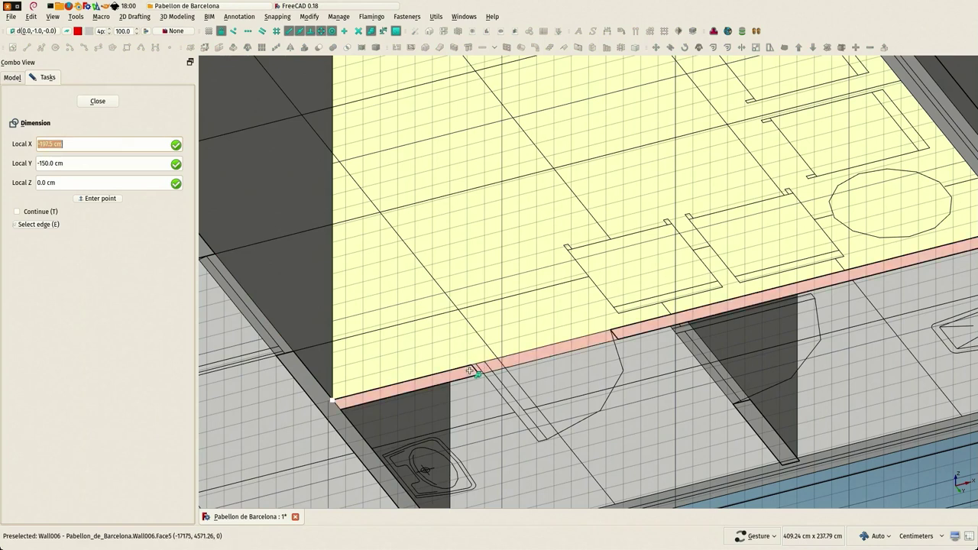
{"action": "left_click", "coordinate": [474, 368]}
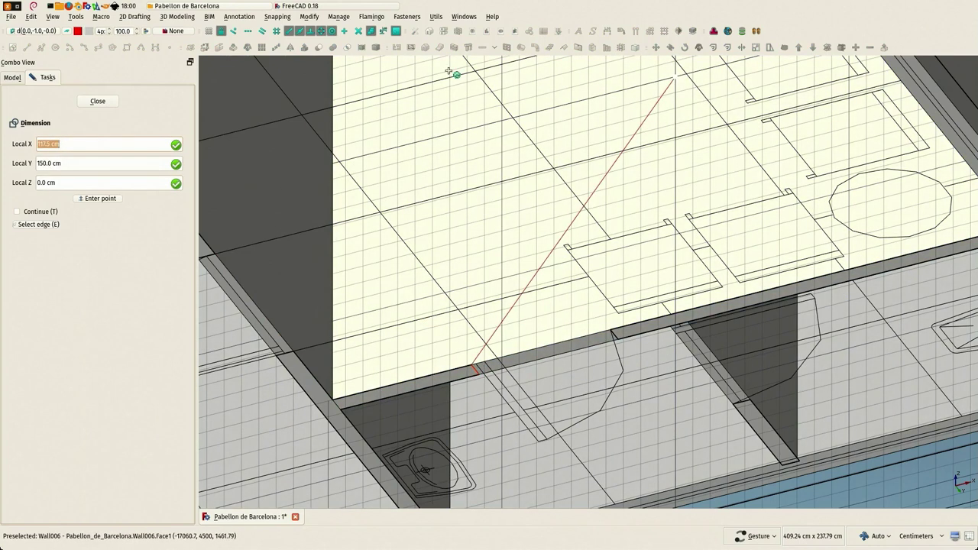
{"action": "left_click", "coordinate": [373, 31]}
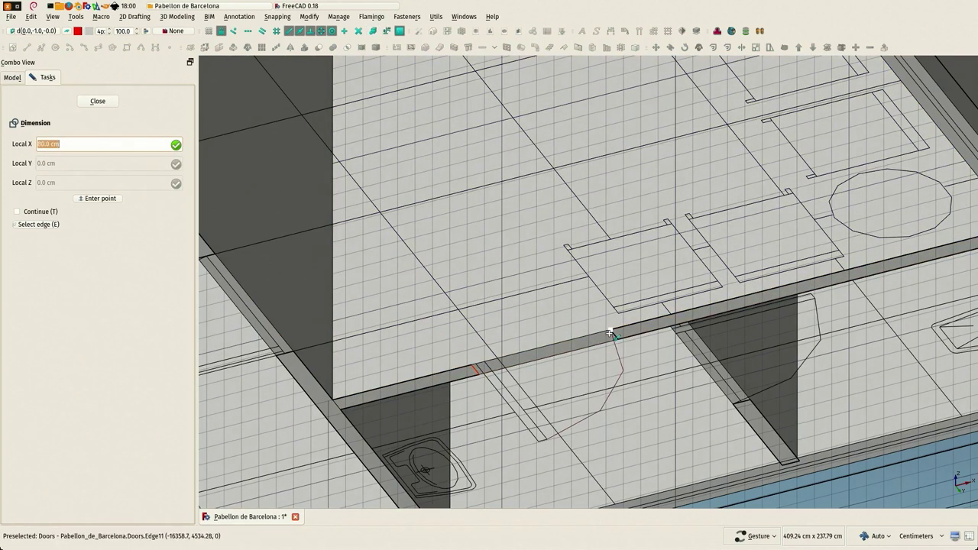
{"action": "left_click", "coordinate": [473, 366]}
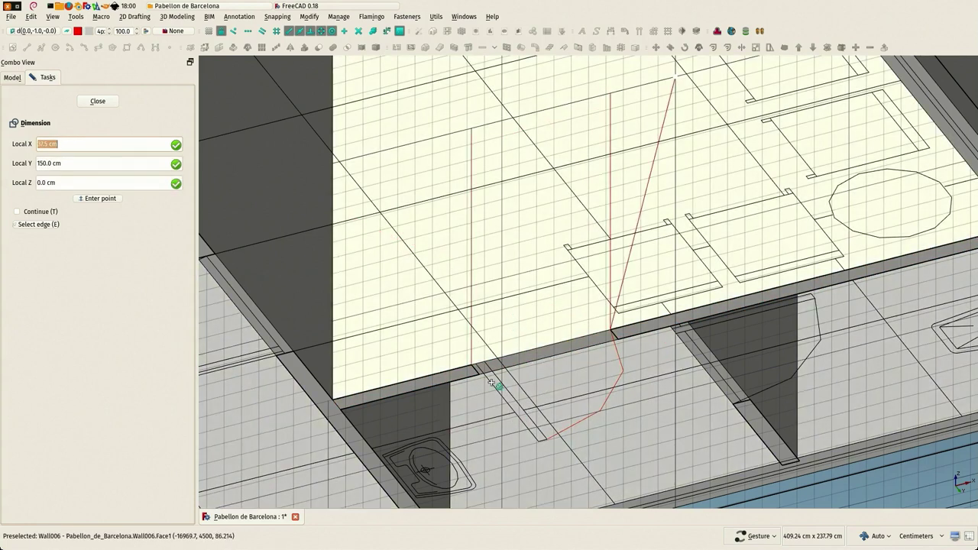
{"action": "left_click", "coordinate": [611, 330]}
{"action": "scroll", "coordinate": [522, 447], "scroll_direction": "down", "scroll_amount": 5}
{"action": "scroll", "coordinate": [663, 427], "scroll_direction": "up", "scroll_amount": 3}
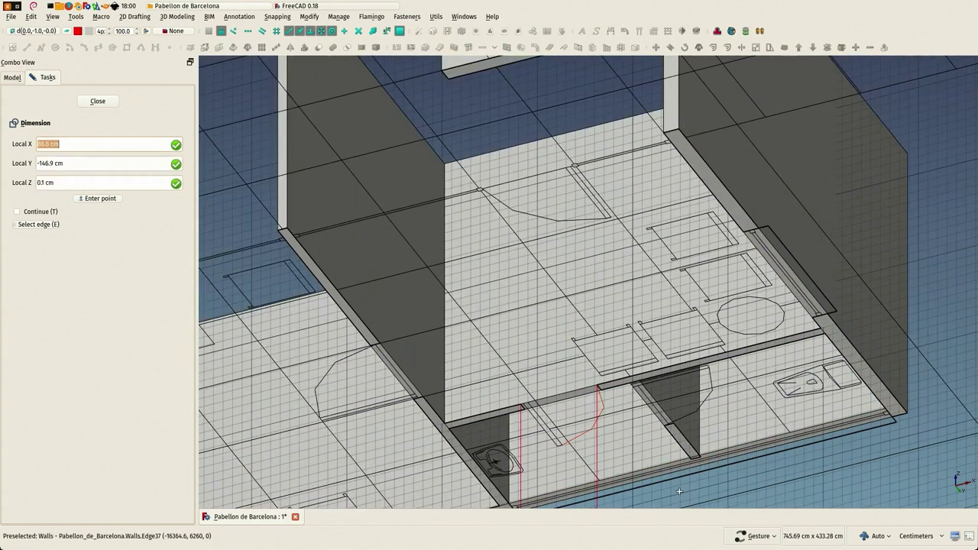
{"action": "right_click_drag", "start_coordinate": [663, 427], "coordinate": [629, 176]}
{"action": "left_click", "coordinate": [608, 297]}
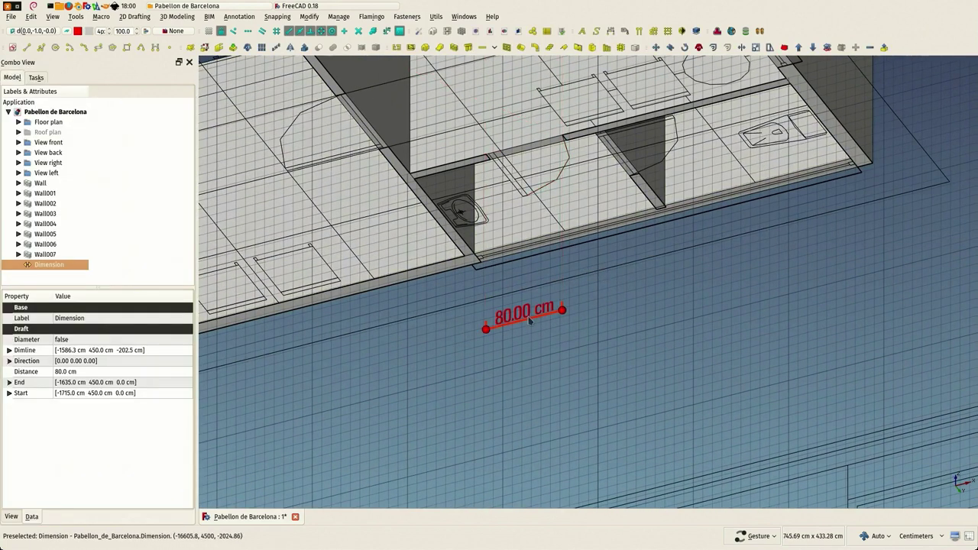
{"action": "scroll", "coordinate": [509, 335], "scroll_direction": "up", "scroll_amount": 2}
{"action": "key", "text": "Delete"}
{"action": "scroll", "coordinate": [517, 339], "scroll_direction": "down", "scroll_amount": 4}
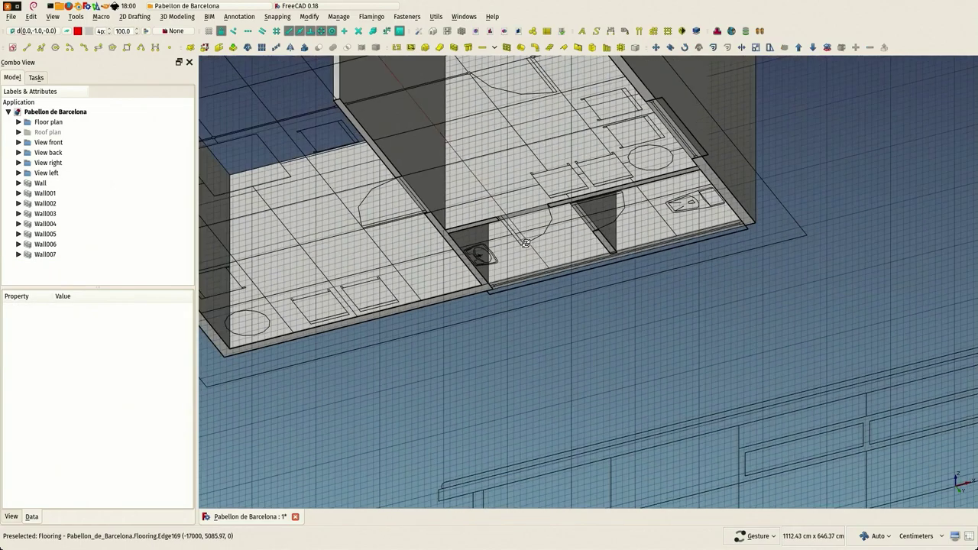
Step: Insert an 80 × 210 cm Simple door in the partition wall in front of the bathrooms, starting at the doorway corner on the floor plan
{"action": "right_click_drag", "start_coordinate": [519, 344], "coordinate": [508, 323]}
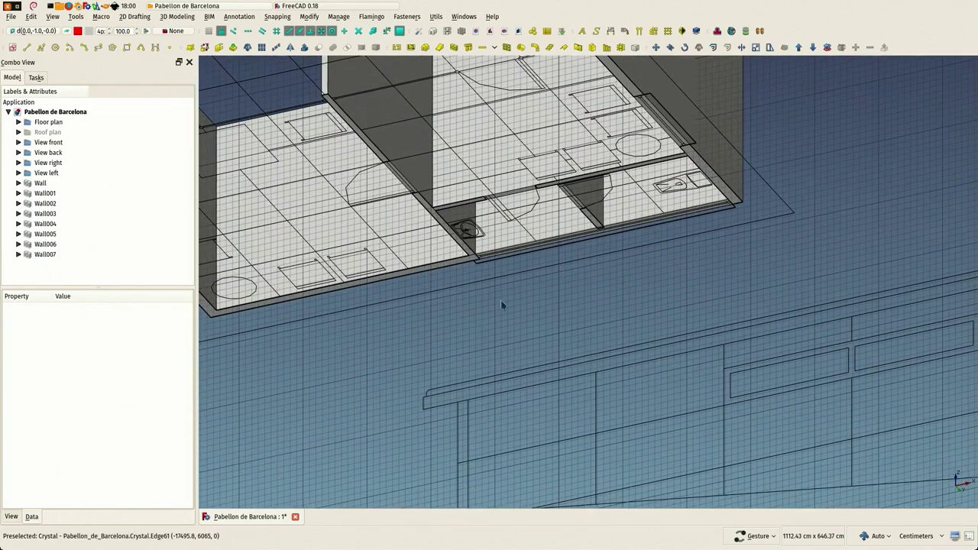
{"action": "left_click_drag", "start_coordinate": [513, 349], "coordinate": [496, 318]}
{"action": "left_click", "coordinate": [452, 203]}
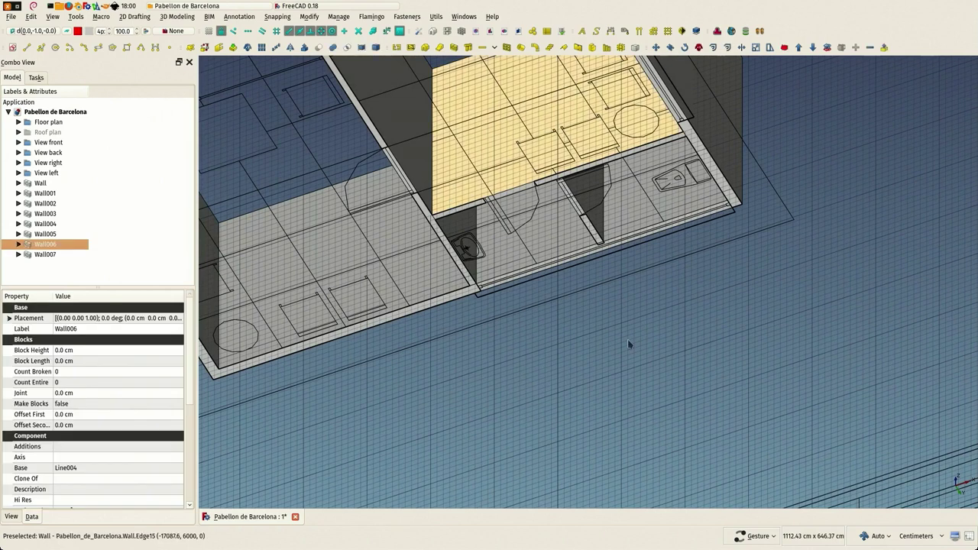
{"action": "right_click_drag", "start_coordinate": [637, 351], "coordinate": [661, 457]}
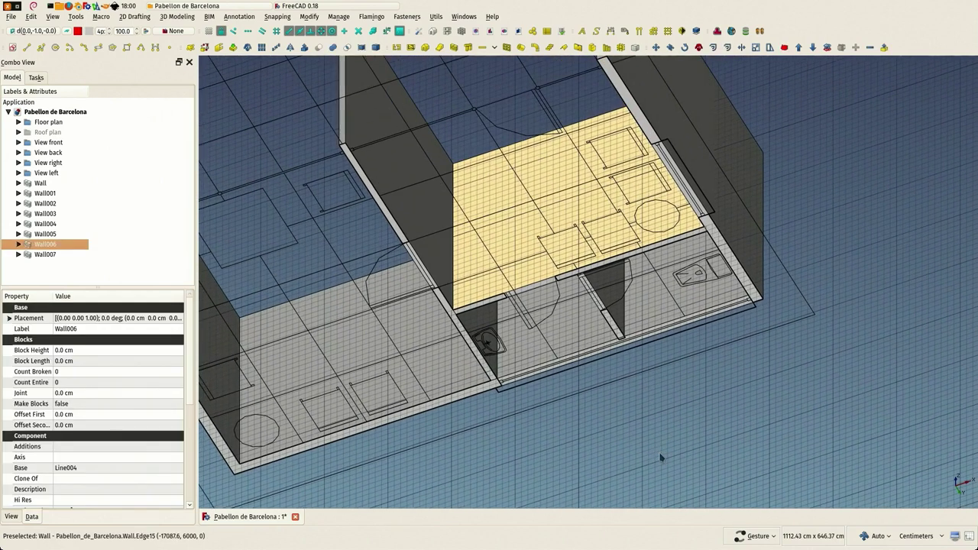
{"action": "left_click", "coordinate": [507, 47]}
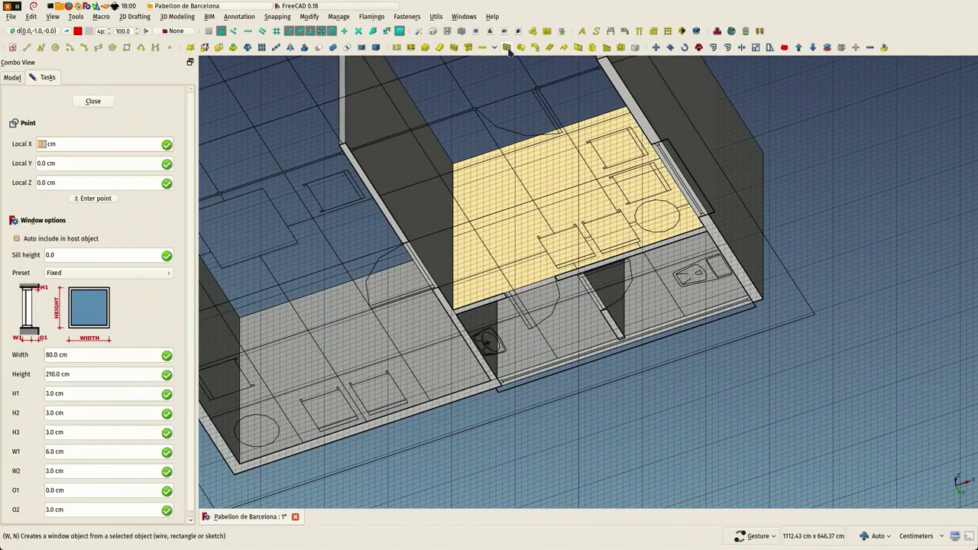
{"action": "left_click", "coordinate": [111, 275]}
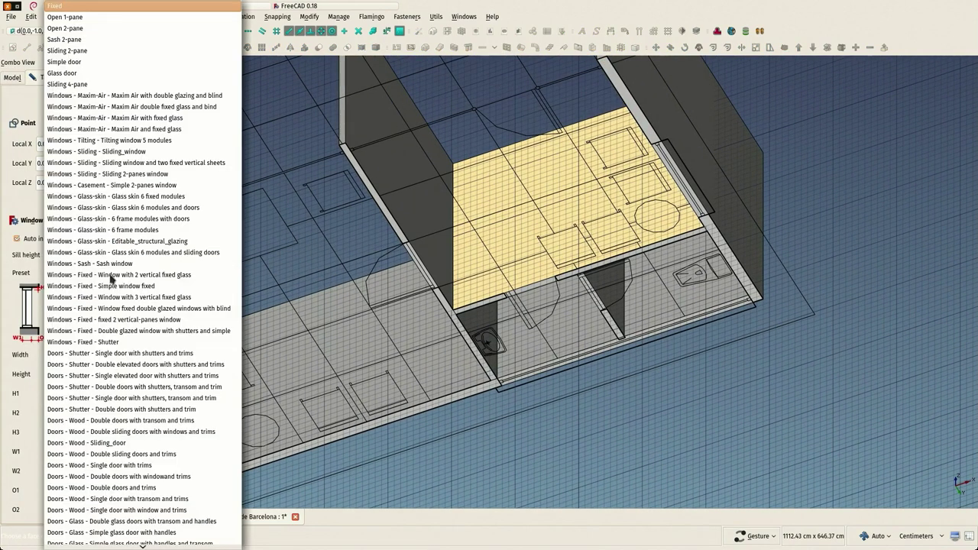
{"action": "left_click", "coordinate": [103, 63]}
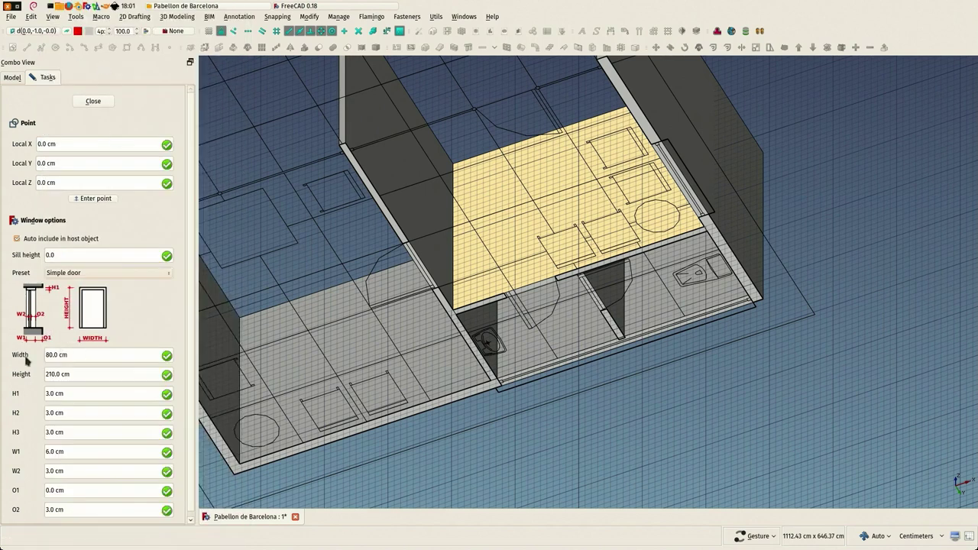
{"action": "scroll", "coordinate": [510, 287], "scroll_direction": "up", "scroll_amount": 5}
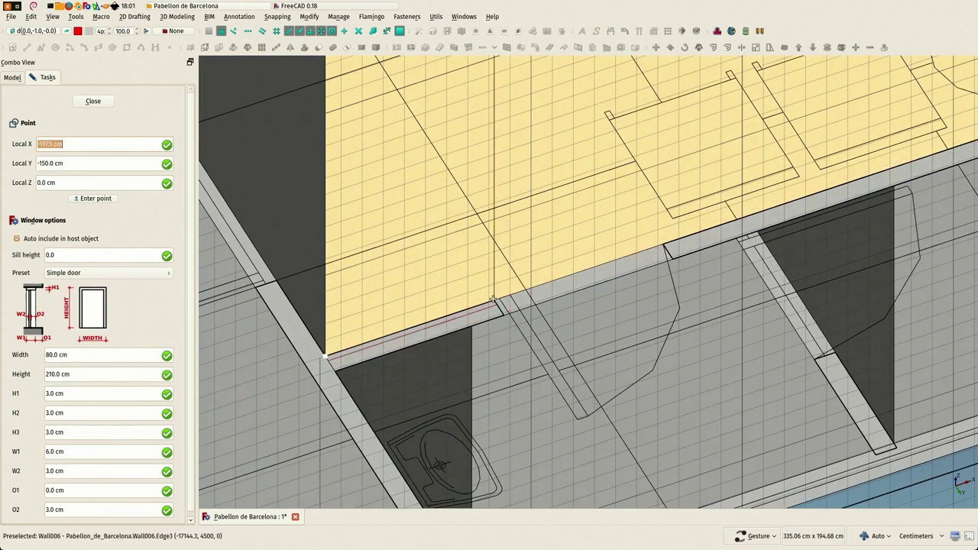
{"action": "scroll", "coordinate": [494, 300], "scroll_direction": "up", "scroll_amount": 2}
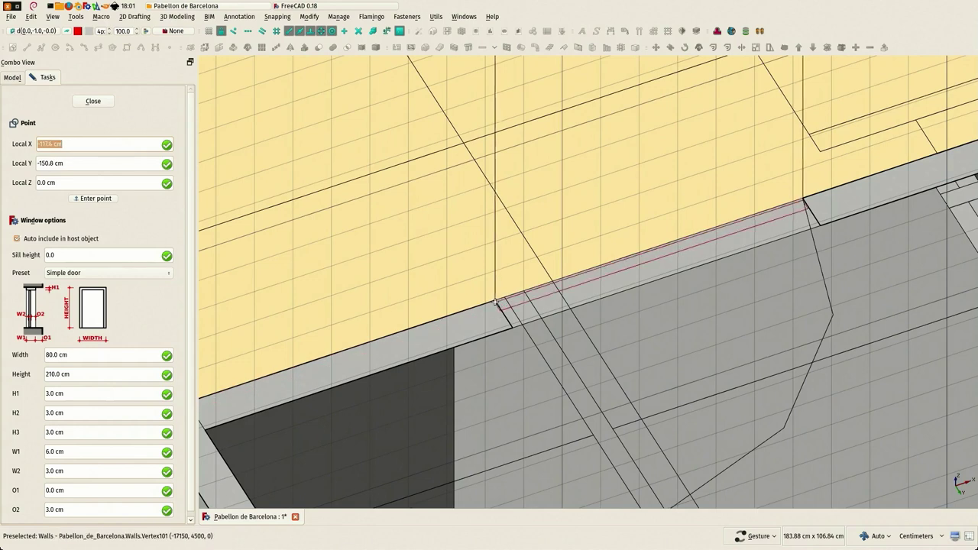
{"action": "left_click", "coordinate": [495, 302]}
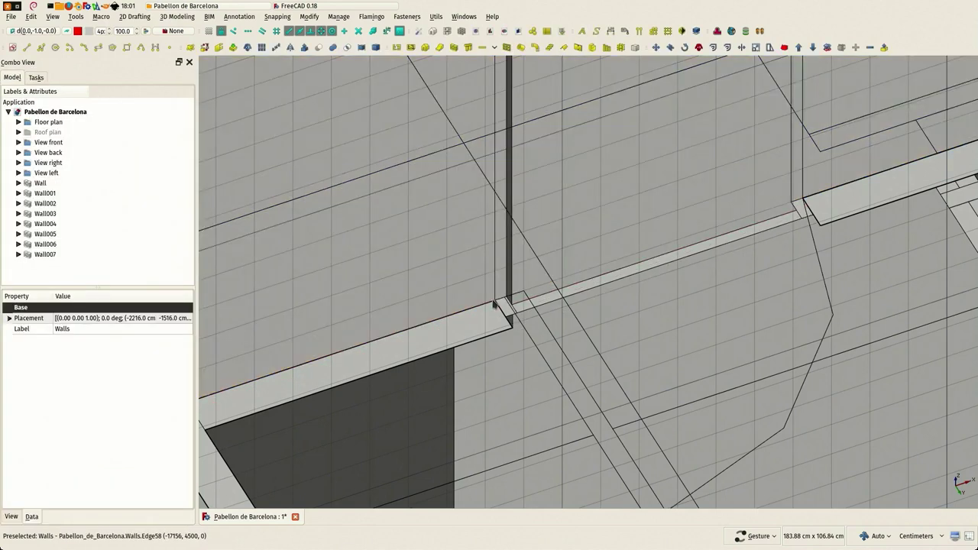
Step: Align the working plane to the face of Wall007, the short partition between the two bathrooms
{"action": "scroll", "coordinate": [498, 304], "scroll_direction": "down", "scroll_amount": 5}
{"action": "left_click_drag", "start_coordinate": [489, 227], "coordinate": [398, 233]}
{"action": "scroll", "coordinate": [570, 272], "scroll_direction": "up", "scroll_amount": 4}
{"action": "left_click", "coordinate": [574, 262]}
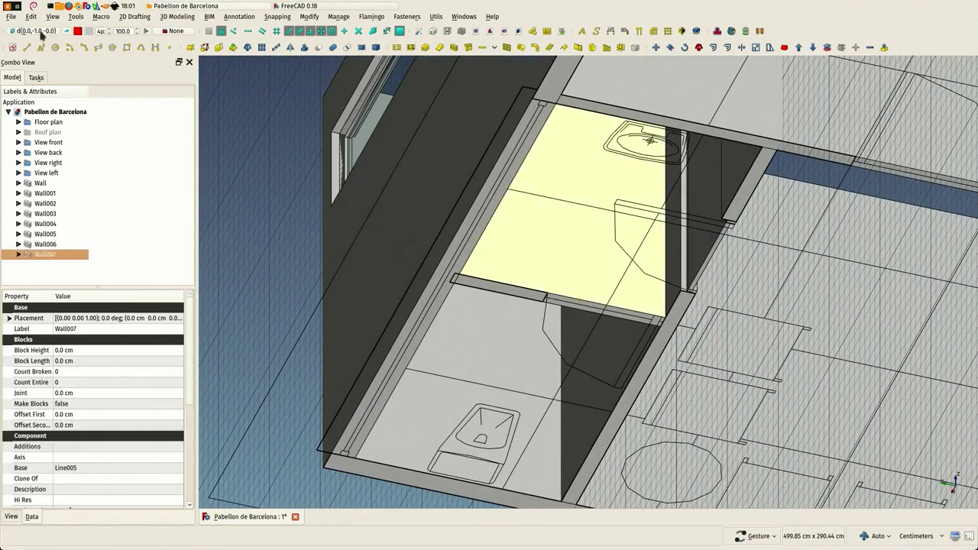
{"action": "left_click", "coordinate": [41, 33]}
Step: Insert an 80 × 210 cm Simple door in the partition between the bathrooms, at the doorway corner drawn on the floor plan
{"action": "scroll", "coordinate": [666, 301], "scroll_direction": "up", "scroll_amount": 2}
{"action": "scroll", "coordinate": [403, 288], "scroll_direction": "down", "scroll_amount": 2}
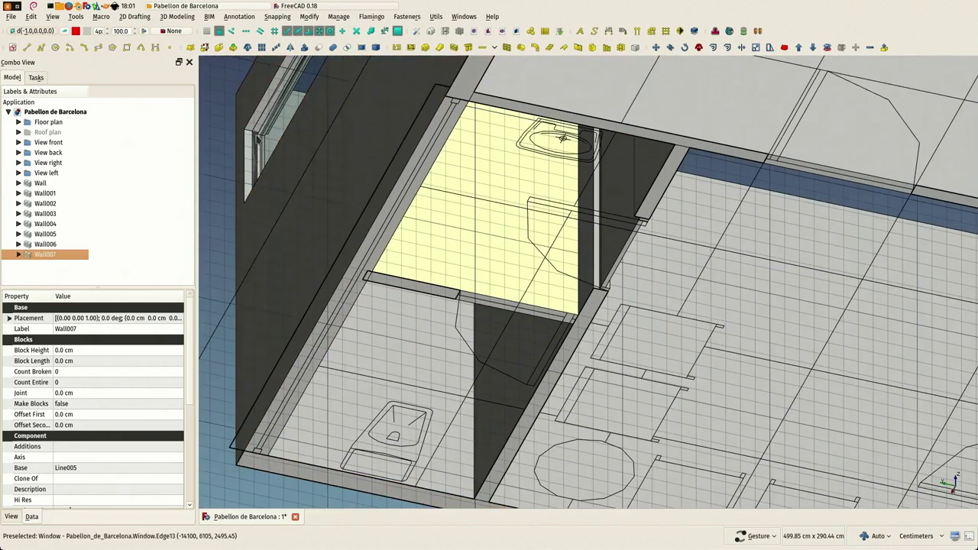
{"action": "scroll", "coordinate": [252, 139], "scroll_direction": "down", "scroll_amount": 2}
{"action": "right_click_drag", "start_coordinate": [224, 186], "coordinate": [368, 215]}
{"action": "left_click", "coordinate": [329, 226]}
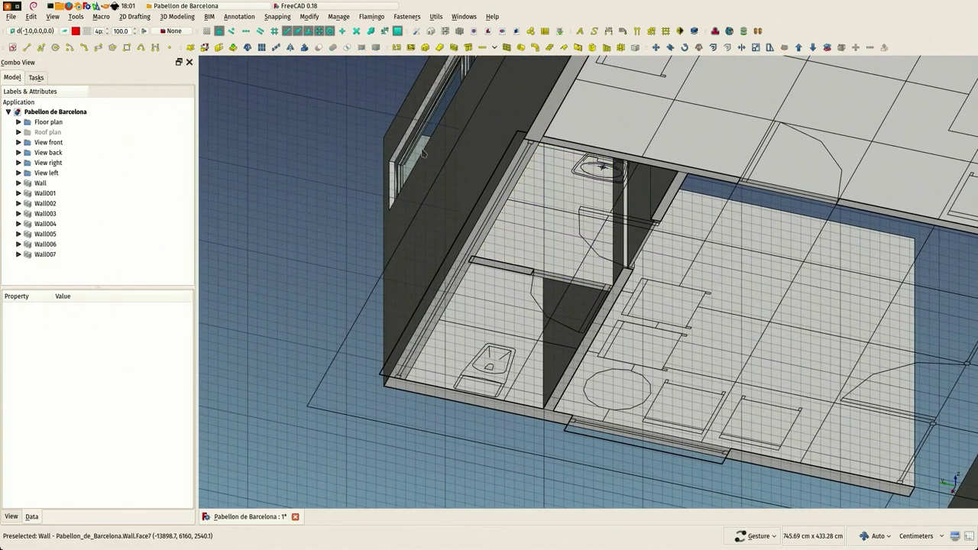
{"action": "left_click", "coordinate": [517, 251]}
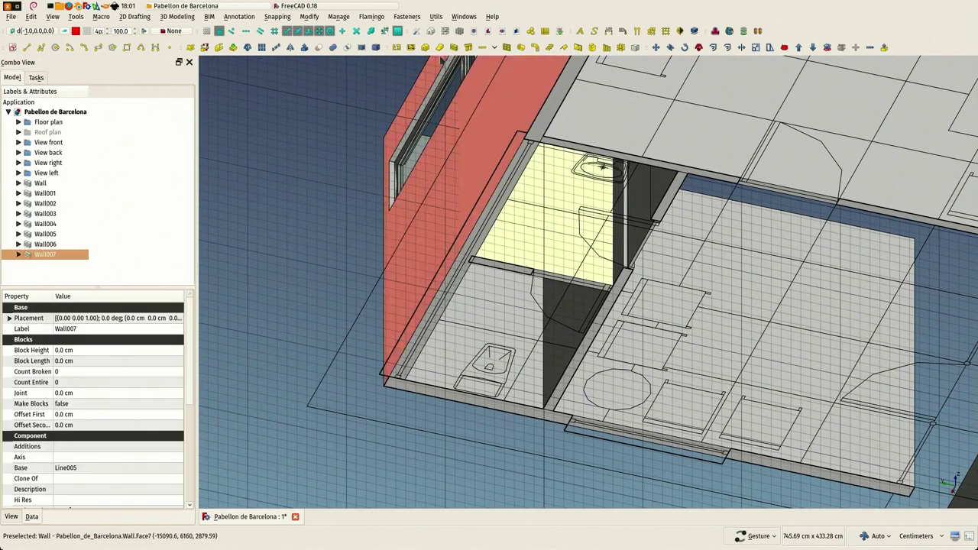
{"action": "left_click", "coordinate": [507, 48]}
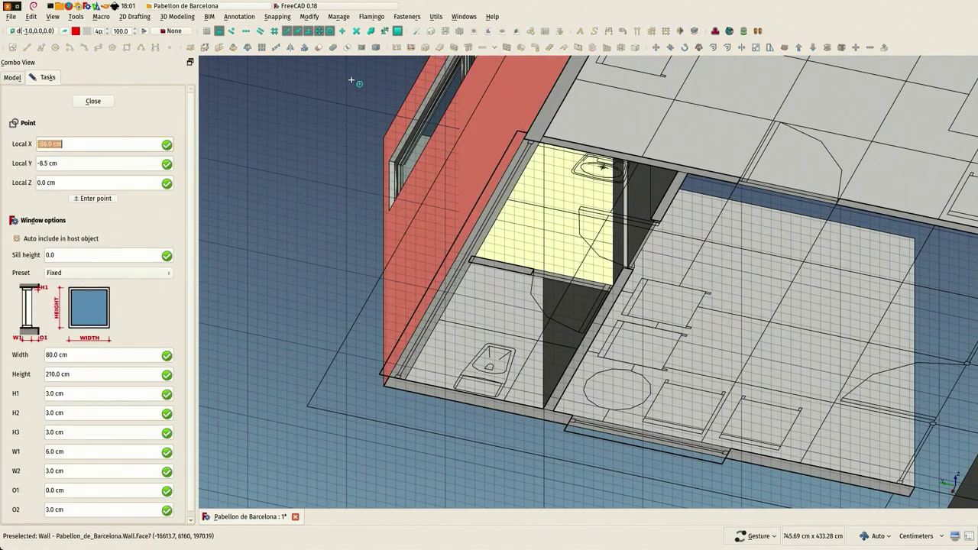
{"action": "left_click", "coordinate": [107, 275]}
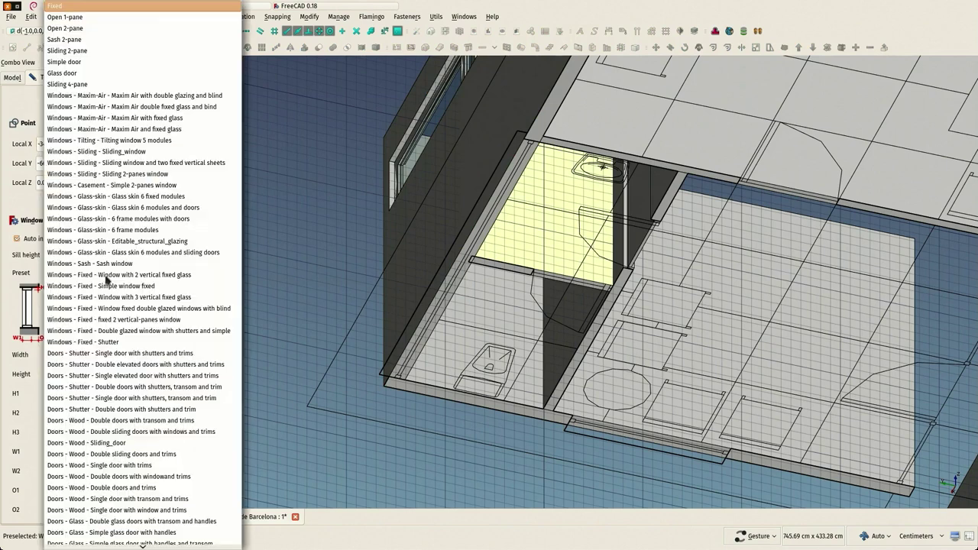
{"action": "left_click", "coordinate": [89, 64]}
{"action": "scroll", "coordinate": [528, 270], "scroll_direction": "up", "scroll_amount": 6}
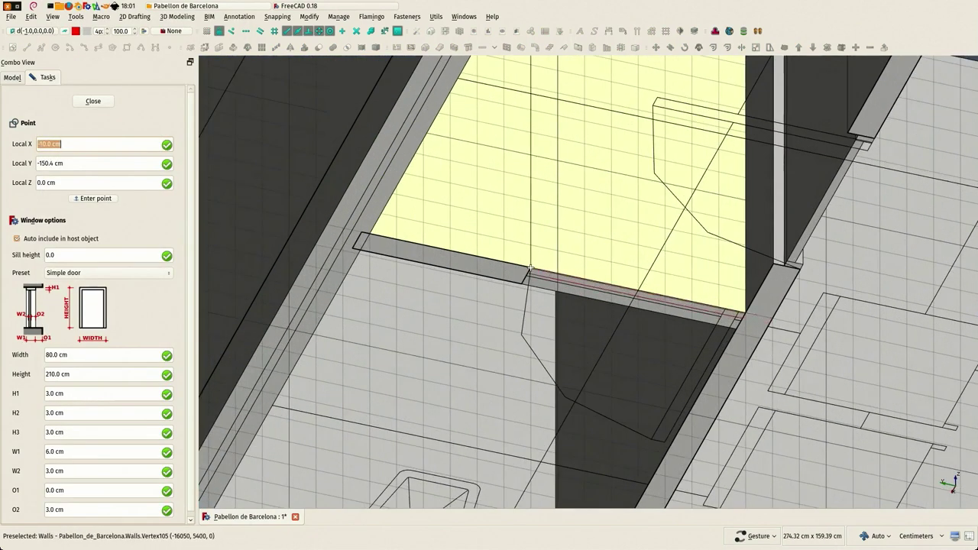
{"action": "left_click", "coordinate": [529, 273]}
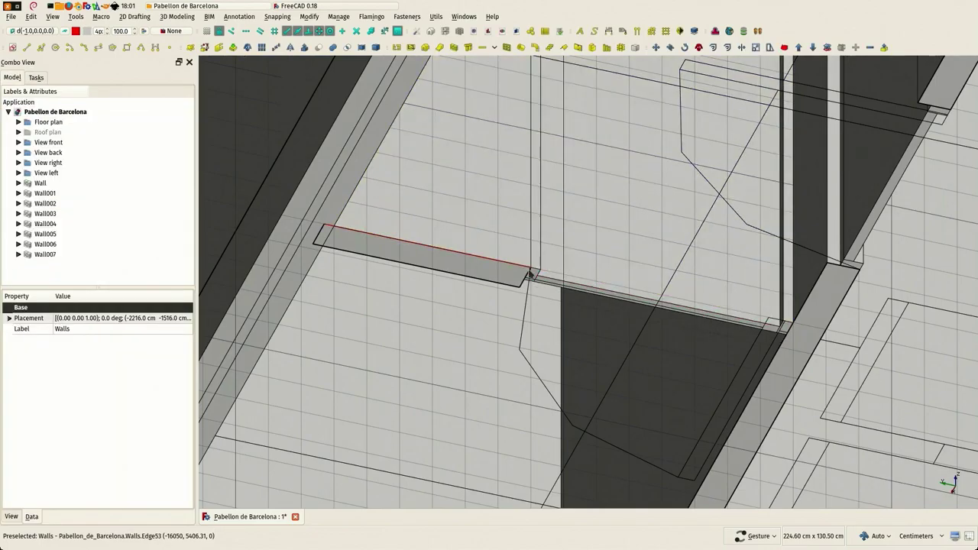
Step: Align the working plane to the face of Wall005, the long partition separating the two main rooms
{"action": "scroll", "coordinate": [528, 275], "scroll_direction": "down", "scroll_amount": 6}
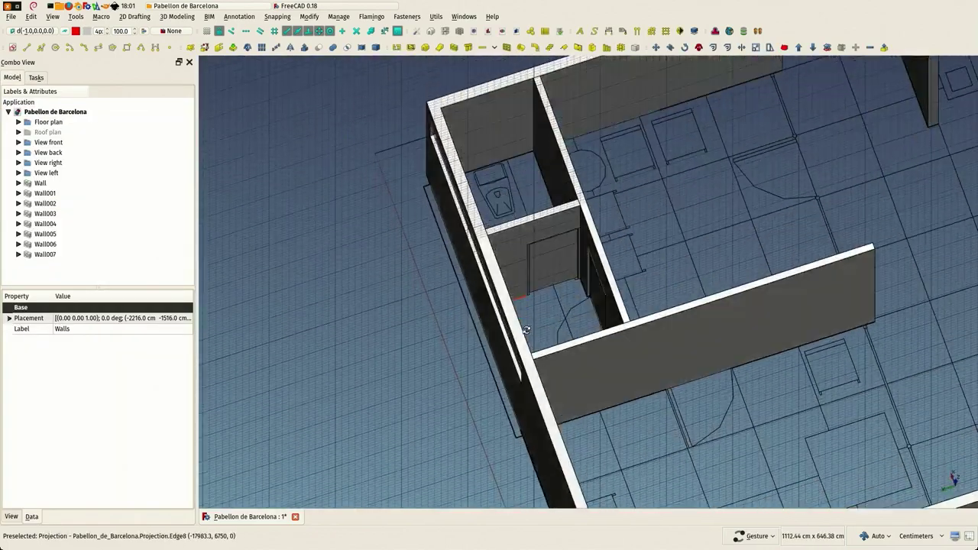
{"action": "left_click_drag", "start_coordinate": [527, 330], "coordinate": [293, 354]}
{"action": "left_click_drag", "start_coordinate": [644, 366], "coordinate": [331, 222]}
{"action": "scroll", "coordinate": [482, 313], "scroll_direction": "up", "scroll_amount": 2}
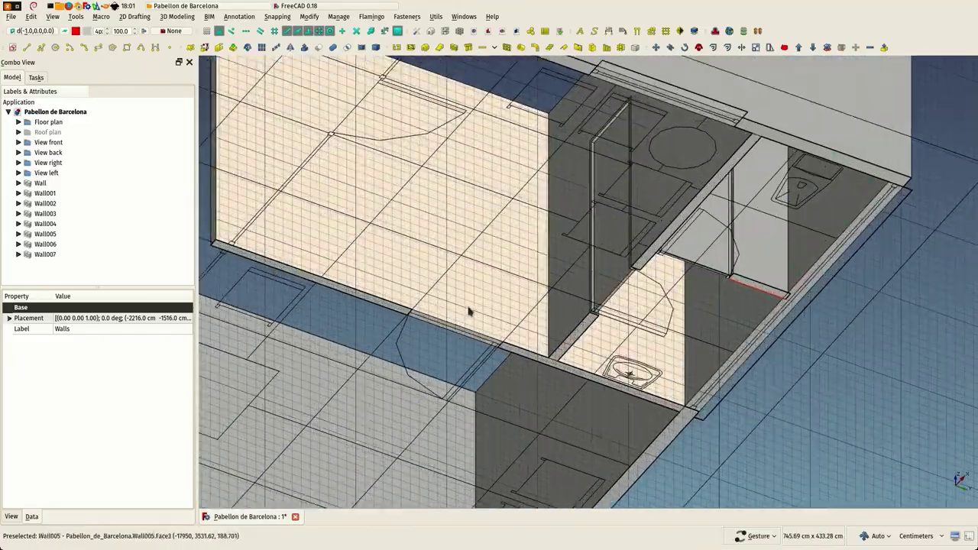
{"action": "left_click", "coordinate": [478, 305]}
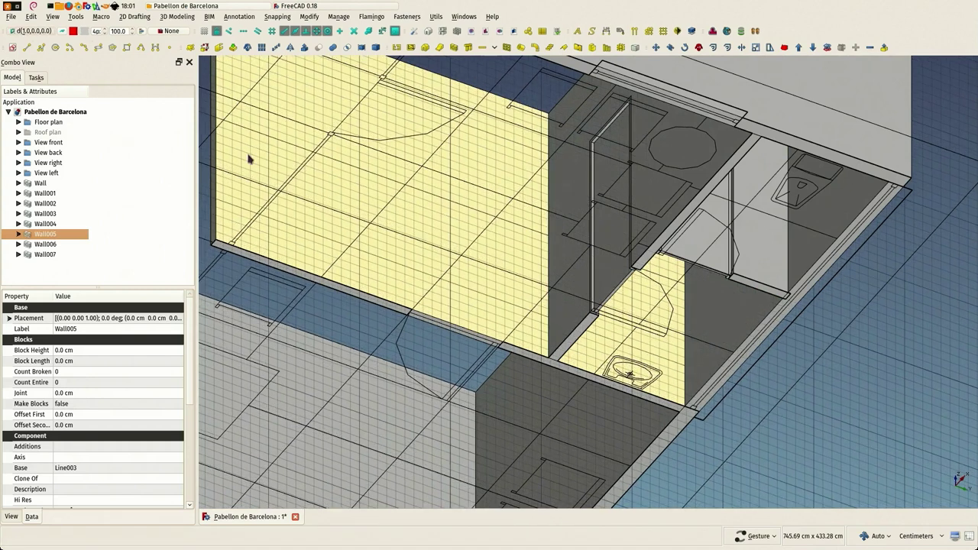
Step: Insert an 80 × 210 cm Simple door in Wall005, starting at the doorway corner drawn on the floor plan
{"action": "scroll", "coordinate": [455, 389], "scroll_direction": "up", "scroll_amount": 4}
{"action": "left_click_drag", "start_coordinate": [454, 391], "coordinate": [429, 226]}
{"action": "scroll", "coordinate": [430, 226], "scroll_direction": "up", "scroll_amount": 2}
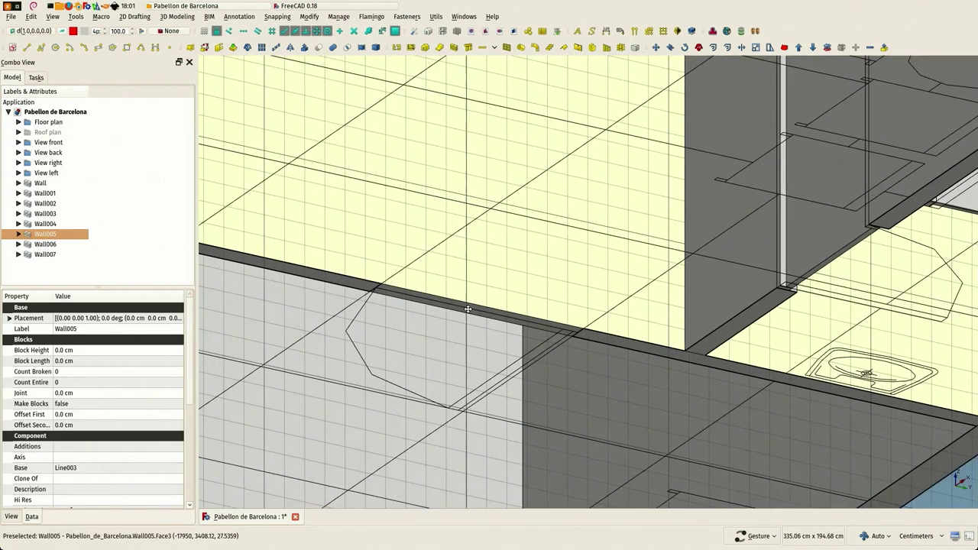
{"action": "scroll", "coordinate": [419, 258], "scroll_direction": "up", "scroll_amount": 2}
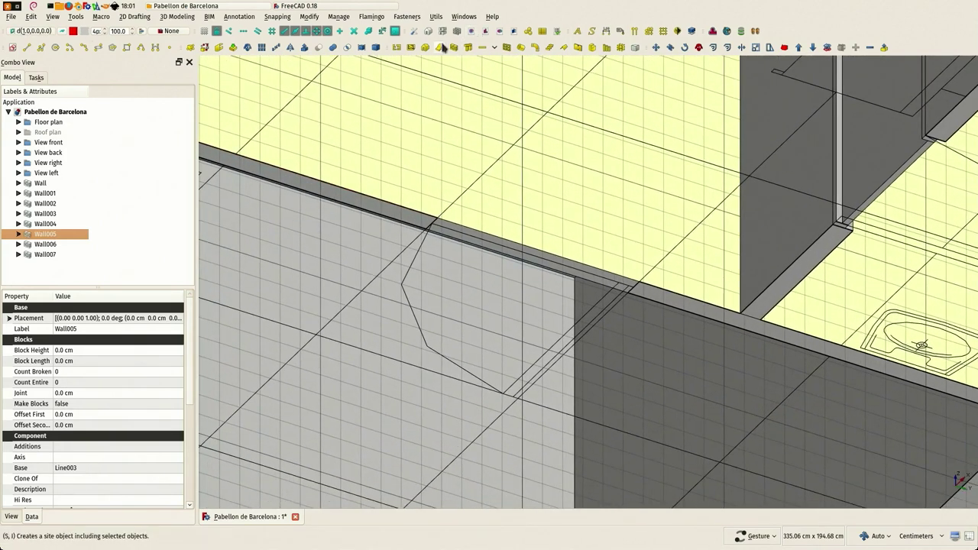
{"action": "left_click", "coordinate": [506, 49]}
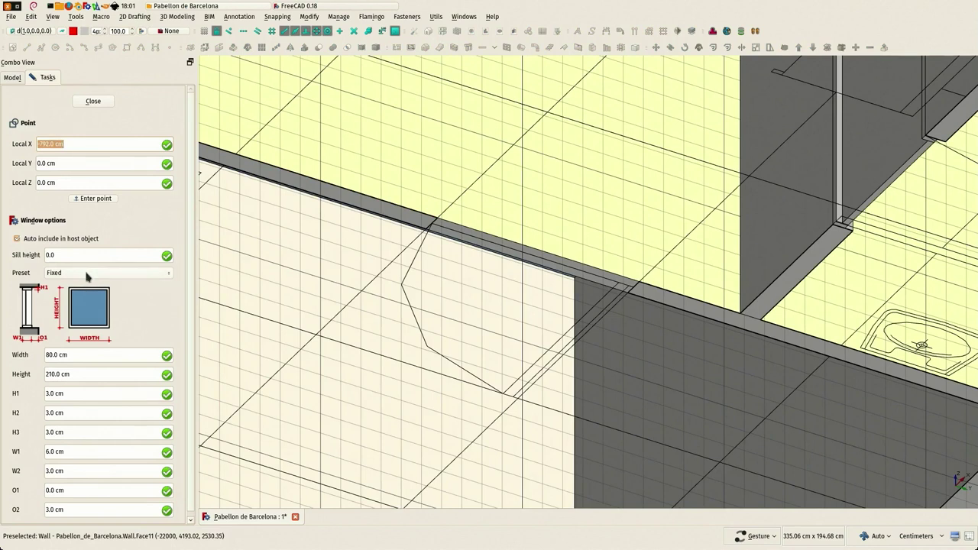
{"action": "left_click", "coordinate": [87, 272]}
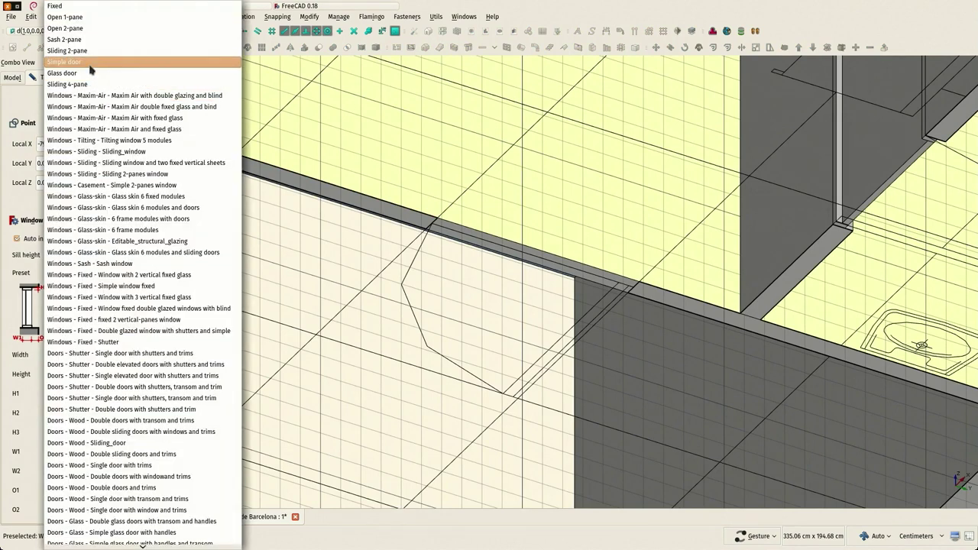
{"action": "left_click", "coordinate": [76, 62]}
{"action": "scroll", "coordinate": [437, 221], "scroll_direction": "down", "scroll_amount": 3}
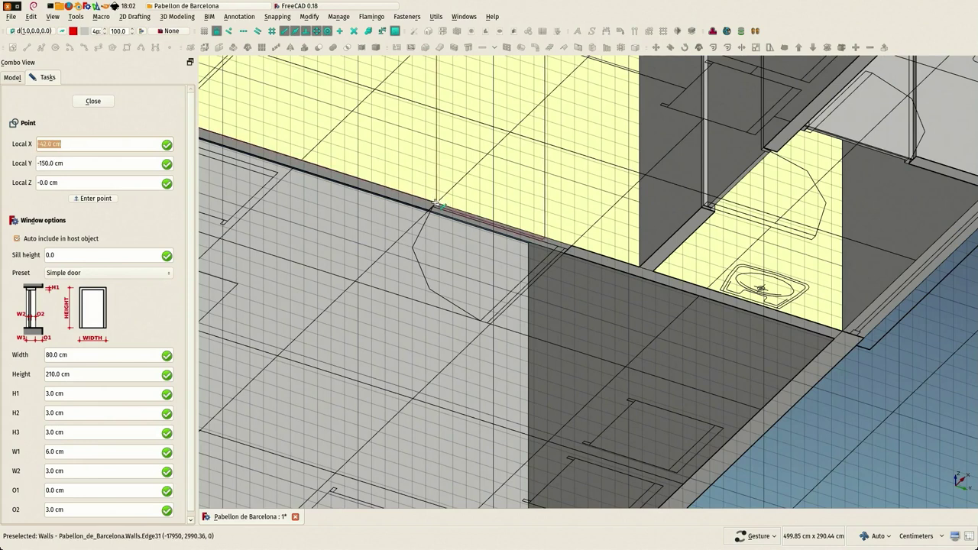
{"action": "left_click", "coordinate": [437, 205]}
{"action": "scroll", "coordinate": [440, 198], "scroll_direction": "up", "scroll_amount": 8}
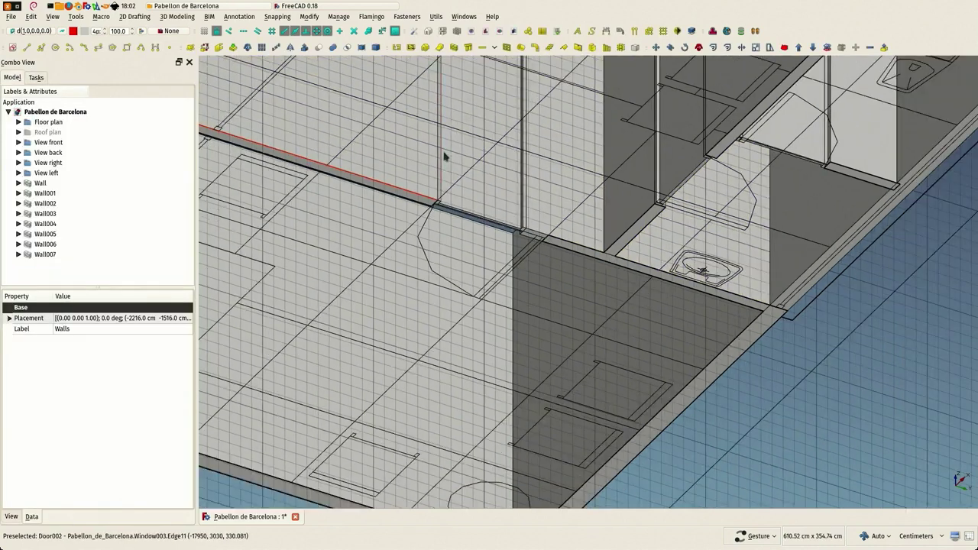
Step: Set the width of the new door in Wall005 to 100 cm
{"action": "scroll", "coordinate": [435, 215], "scroll_direction": "down", "scroll_amount": 6}
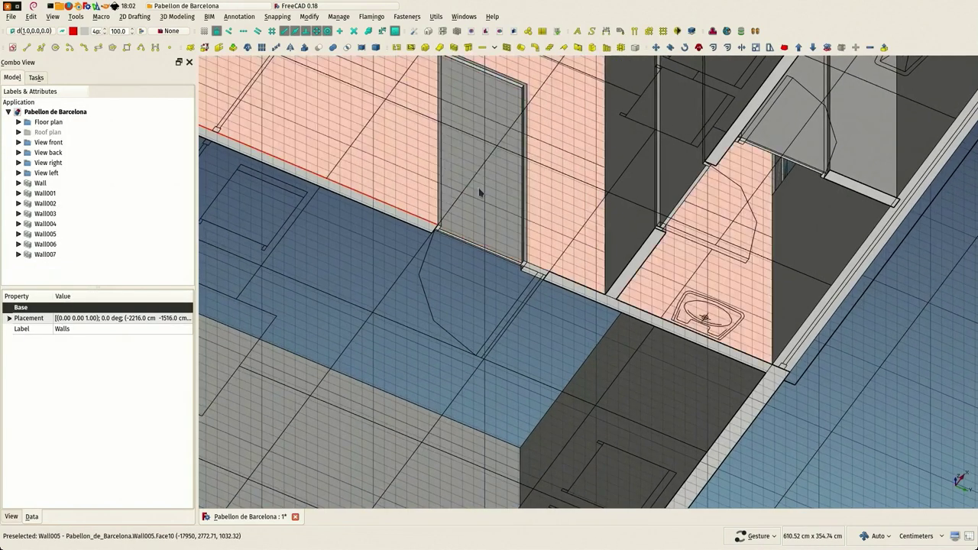
{"action": "scroll", "coordinate": [489, 216], "scroll_direction": "up", "scroll_amount": 2}
{"action": "left_click", "coordinate": [451, 211]}
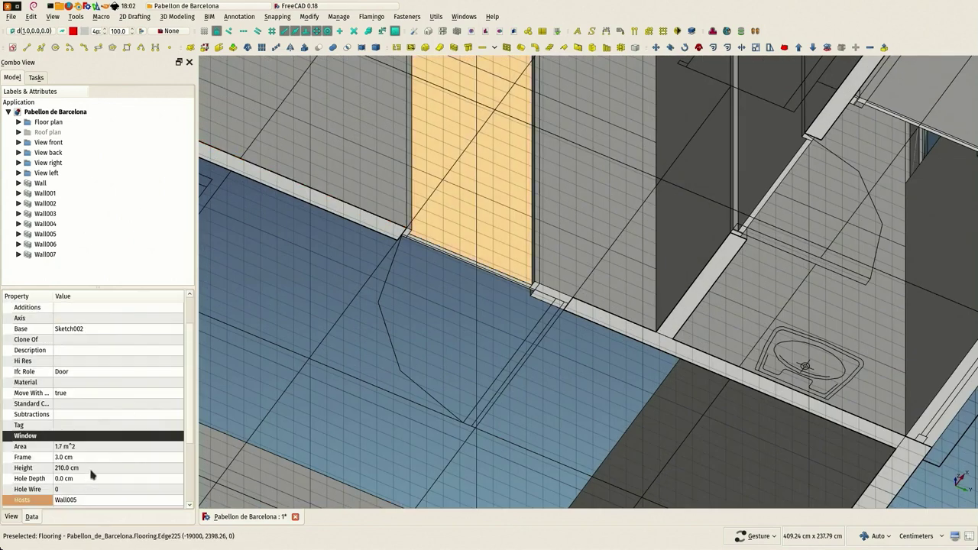
{"action": "scroll", "coordinate": [98, 474], "scroll_direction": "down", "scroll_amount": 3}
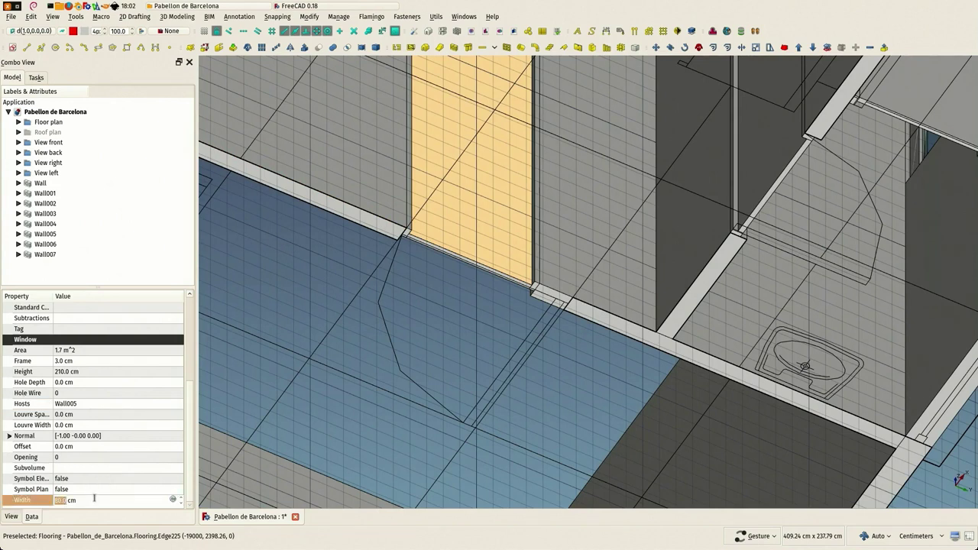
{"action": "left_click", "coordinate": [95, 499]}
{"action": "type", "text": "100"}
{"action": "key", "text": "Return"}
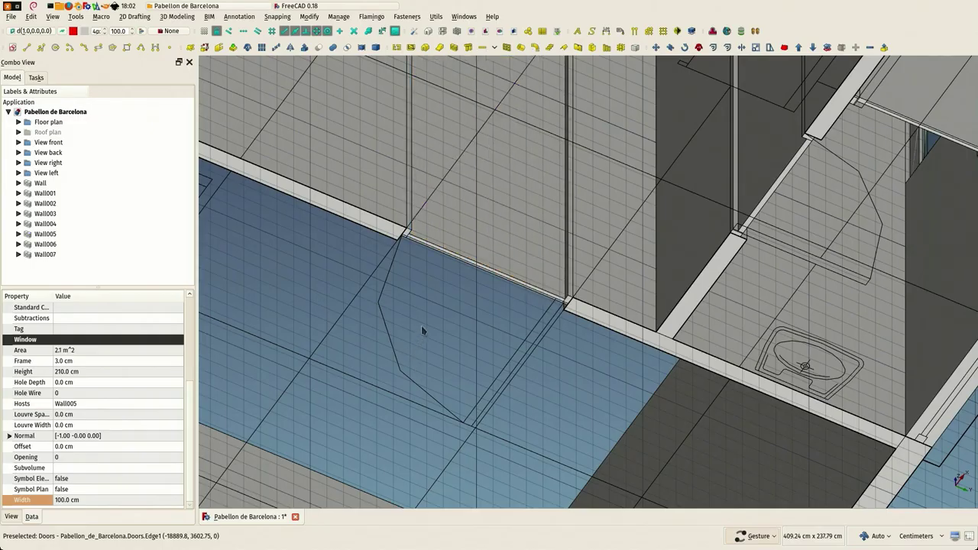
Step: Clear the selection and set the working plane to Top
{"action": "scroll", "coordinate": [418, 334], "scroll_direction": "down", "scroll_amount": 3}
{"action": "left_click_drag", "start_coordinate": [423, 331], "coordinate": [538, 451]}
{"action": "scroll", "coordinate": [537, 450], "scroll_direction": "down", "scroll_amount": 5}
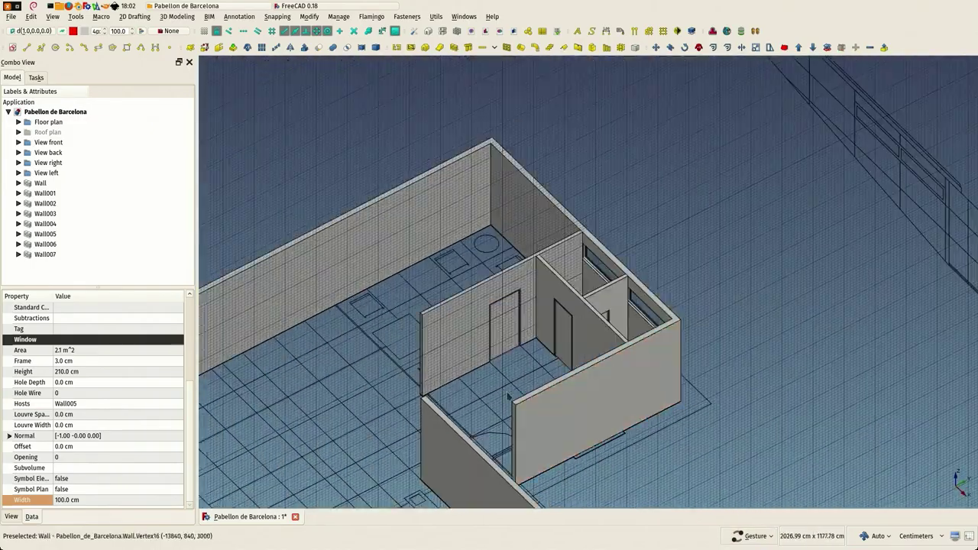
{"action": "left_click_drag", "start_coordinate": [507, 395], "coordinate": [719, 424]}
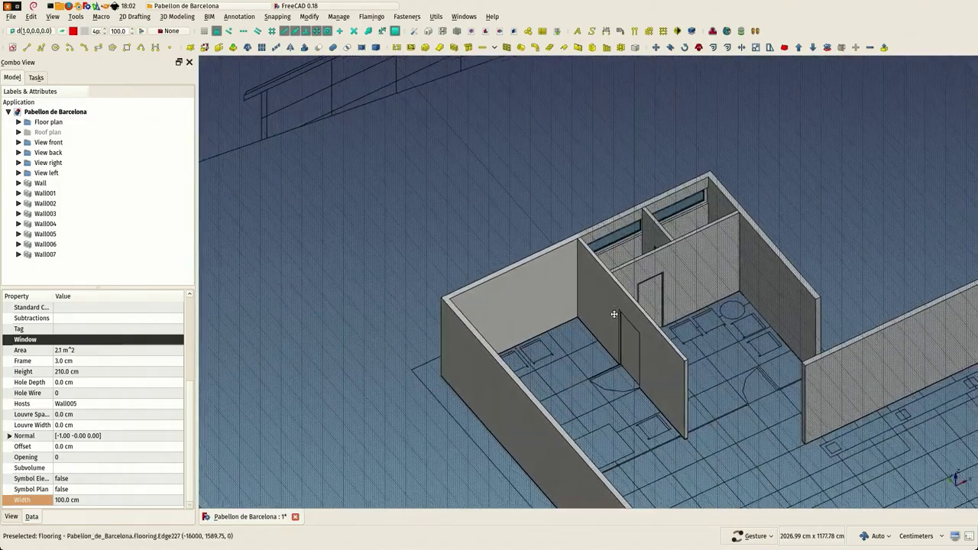
{"action": "right_click_drag", "start_coordinate": [812, 423], "coordinate": [513, 271]}
{"action": "left_click_drag", "start_coordinate": [646, 255], "coordinate": [659, 284]}
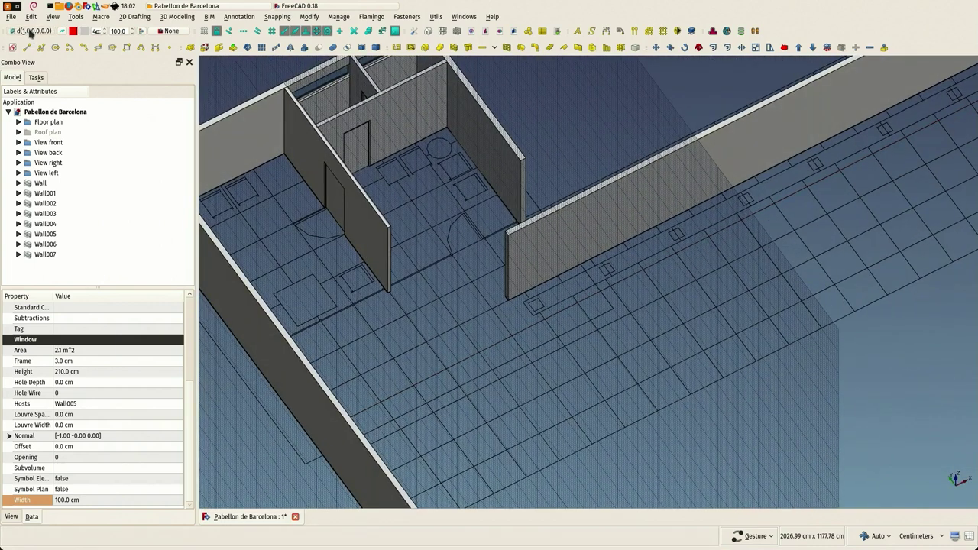
{"action": "left_click", "coordinate": [379, 275]}
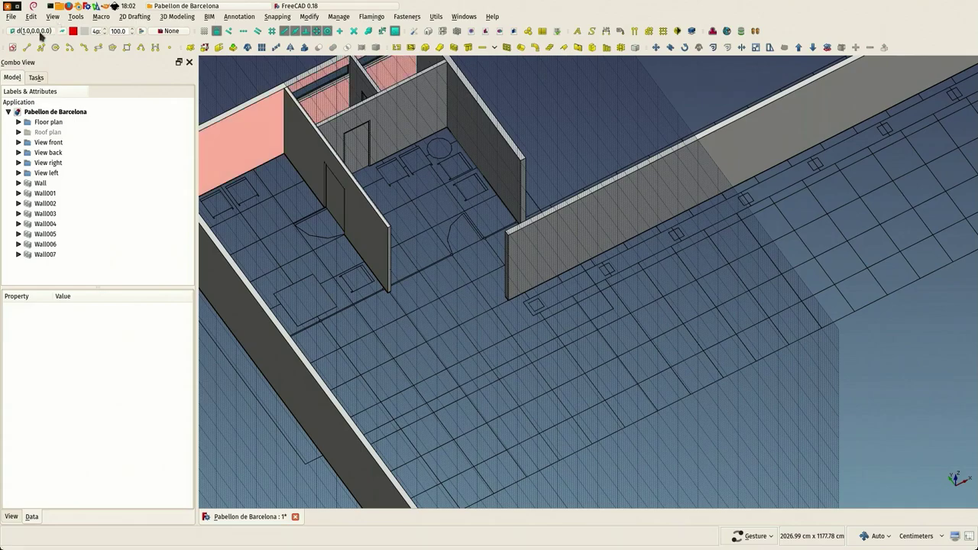
{"action": "left_click", "coordinate": [38, 48]}
{"action": "left_click", "coordinate": [38, 160]}
{"action": "scroll", "coordinate": [560, 262], "scroll_direction": "down", "scroll_amount": 3}
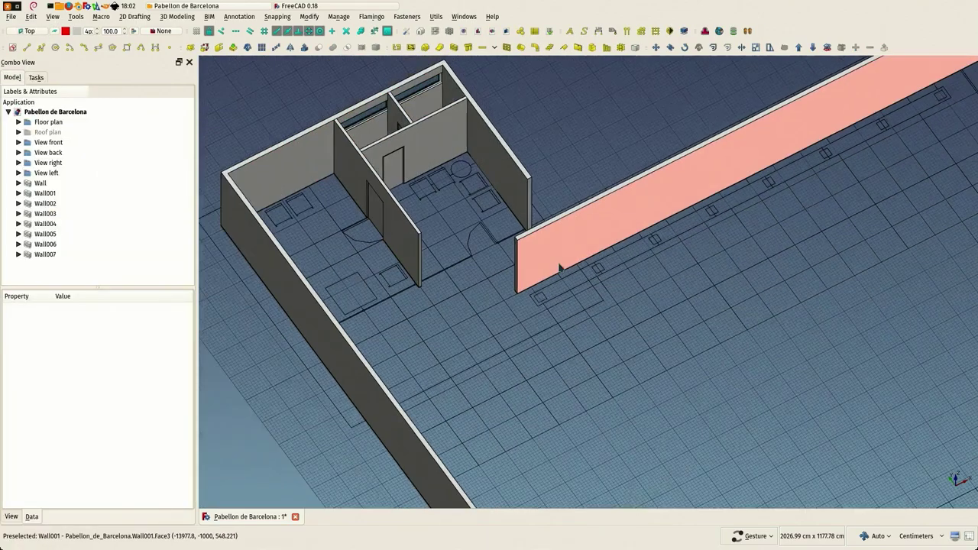
Step: Save the Barcelona Pavilion document
{"action": "left_click_drag", "start_coordinate": [627, 289], "coordinate": [611, 307]}
{"action": "left_click", "coordinate": [13, 17]}
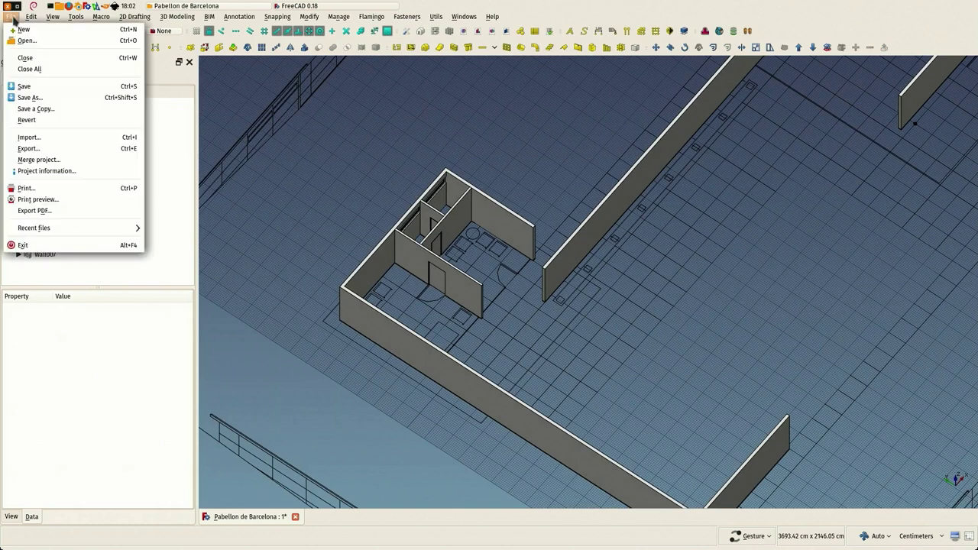
{"action": "left_click", "coordinate": [31, 83]}
Step: Examine the double entrance door drawn on the floor plan in front of the end of Wall003
{"action": "left_click_drag", "start_coordinate": [550, 181], "coordinate": [432, 177]}
{"action": "right_click_drag", "start_coordinate": [644, 299], "coordinate": [576, 227]}
{"action": "left_click_drag", "start_coordinate": [576, 229], "coordinate": [482, 204]}
{"action": "right_click_drag", "start_coordinate": [642, 264], "coordinate": [556, 187]}
{"action": "scroll", "coordinate": [634, 322], "scroll_direction": "up", "scroll_amount": 3}
{"action": "scroll", "coordinate": [412, 217], "scroll_direction": "up", "scroll_amount": 5}
{"action": "scroll", "coordinate": [428, 219], "scroll_direction": "up", "scroll_amount": 3}
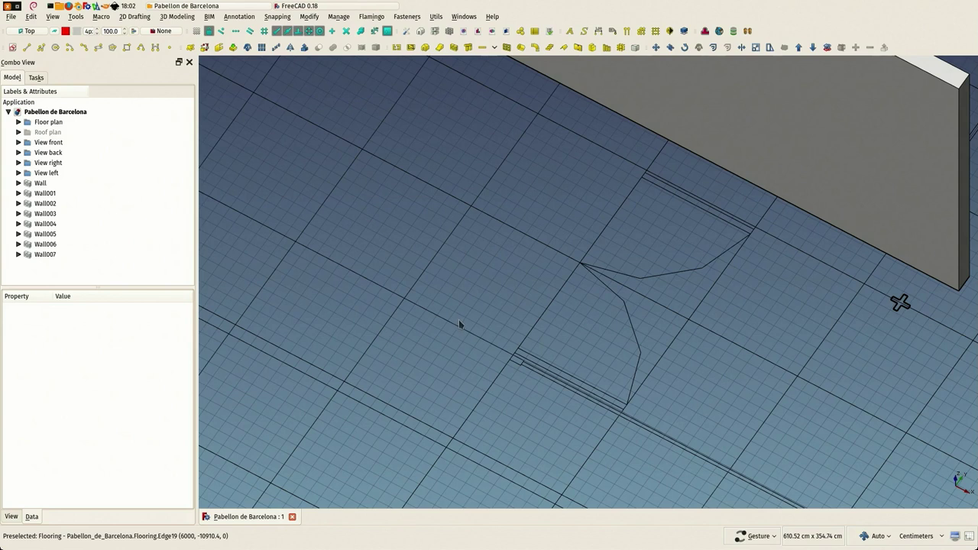
{"action": "scroll", "coordinate": [458, 324], "scroll_direction": "down", "scroll_amount": 10}
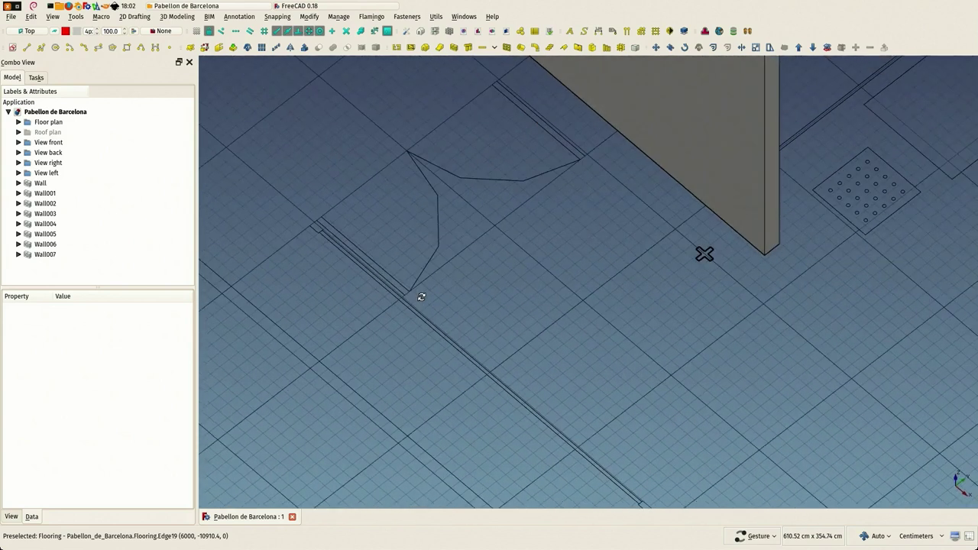
{"action": "left_click_drag", "start_coordinate": [541, 371], "coordinate": [524, 356]}
{"action": "right_click_drag", "start_coordinate": [524, 355], "coordinate": [557, 432]}
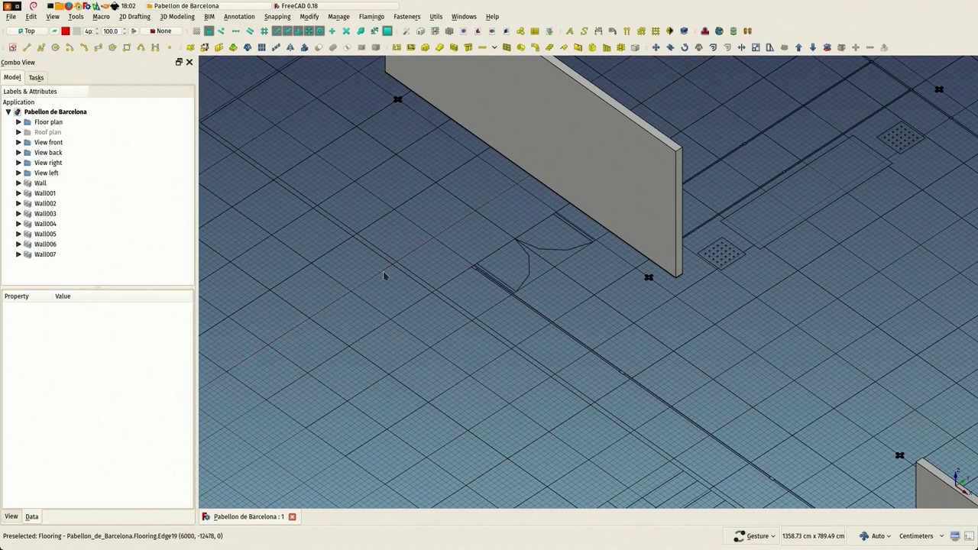
{"action": "scroll", "coordinate": [371, 260], "scroll_direction": "up", "scroll_amount": 5}
{"action": "right_click_drag", "start_coordinate": [524, 272], "coordinate": [515, 291]}
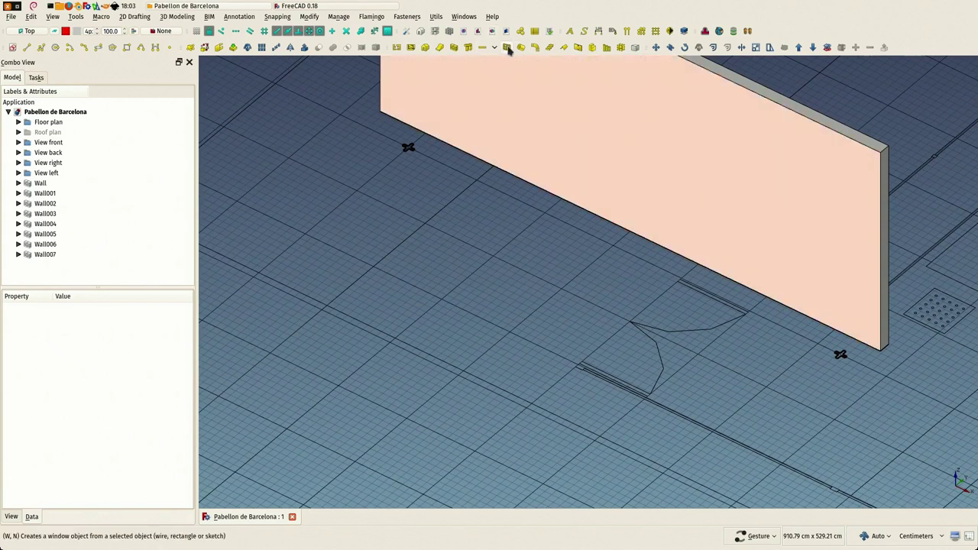
{"action": "scroll", "coordinate": [590, 354], "scroll_direction": "up", "scroll_amount": 3}
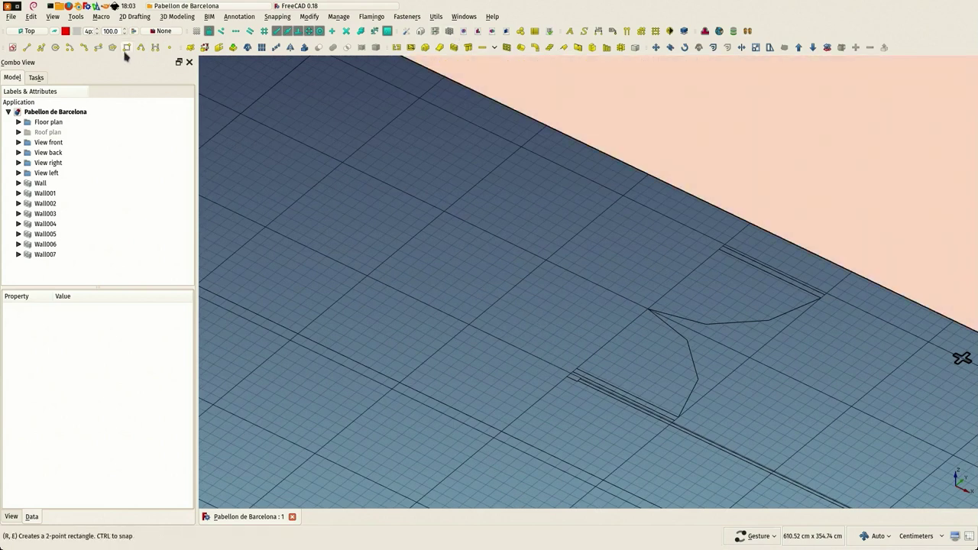
Step: Measure the double-door opening between its two drawn leaves on the floor plan and delete the temporary dimension
{"action": "left_click", "coordinate": [601, 32]}
{"action": "scroll", "coordinate": [568, 376], "scroll_direction": "up", "scroll_amount": 2}
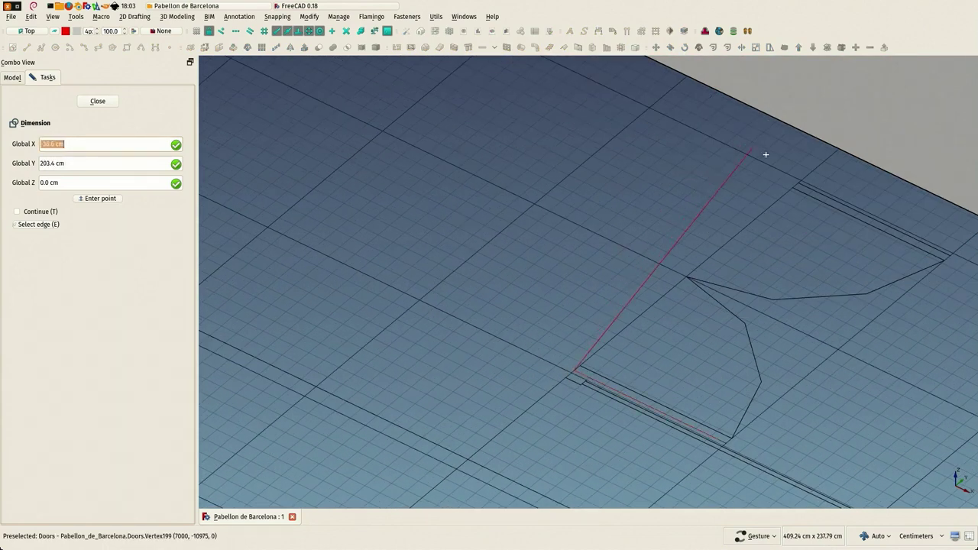
{"action": "left_click", "coordinate": [662, 201]}
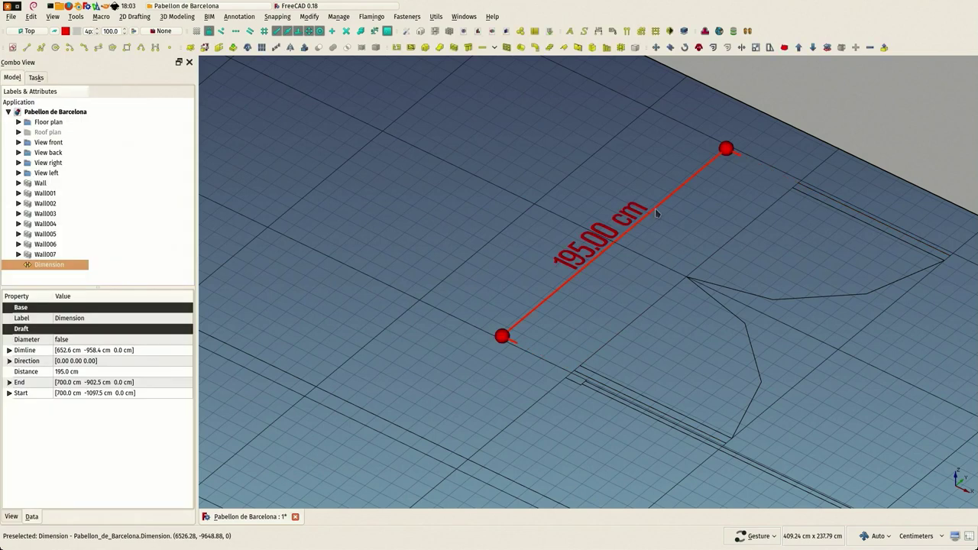
{"action": "key", "text": "Delete"}
Step: Insert an Open 2-pane window 200 cm wide and 210 cm high on the floor beside the drawn double door
{"action": "scroll", "coordinate": [635, 277], "scroll_direction": "down", "scroll_amount": 3}
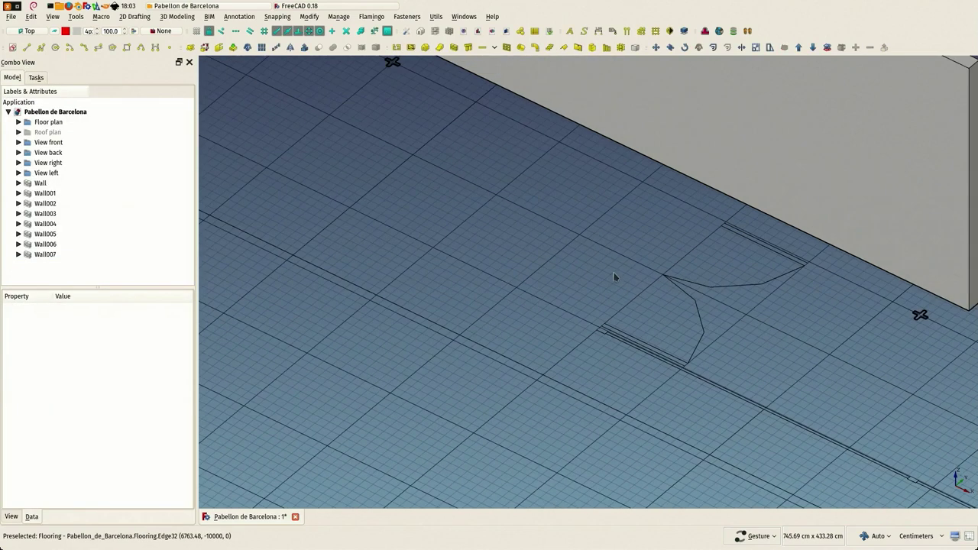
{"action": "scroll", "coordinate": [506, 146], "scroll_direction": "down", "scroll_amount": 3}
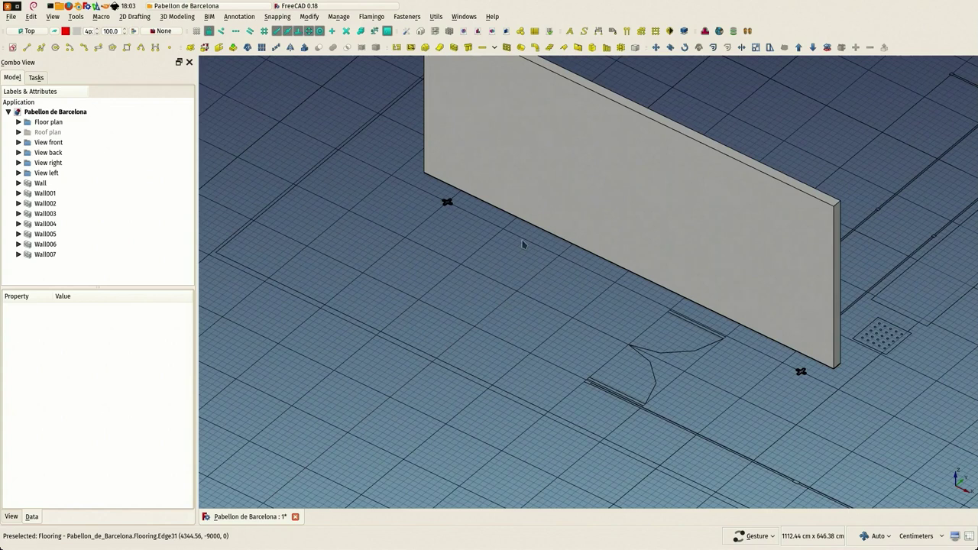
{"action": "left_click", "coordinate": [506, 47]}
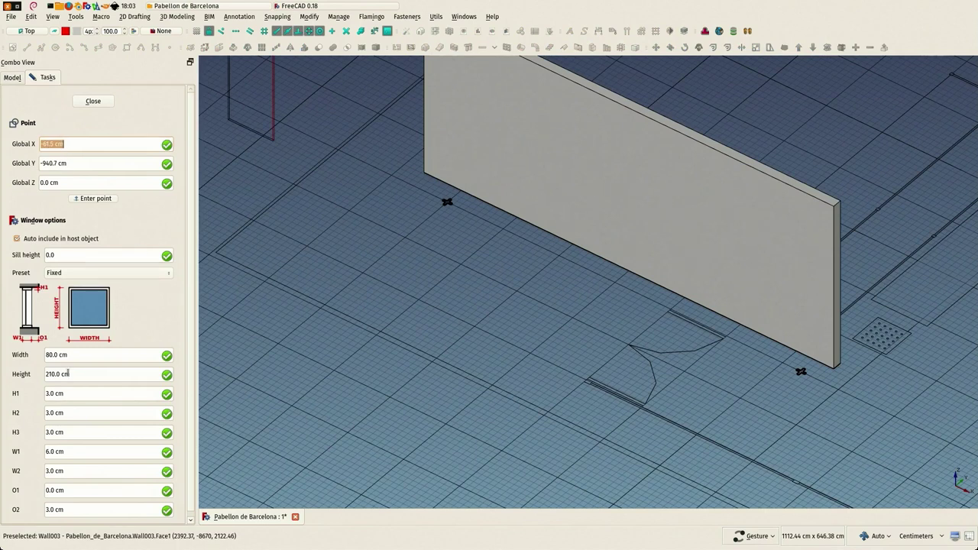
{"action": "left_click", "coordinate": [120, 274]}
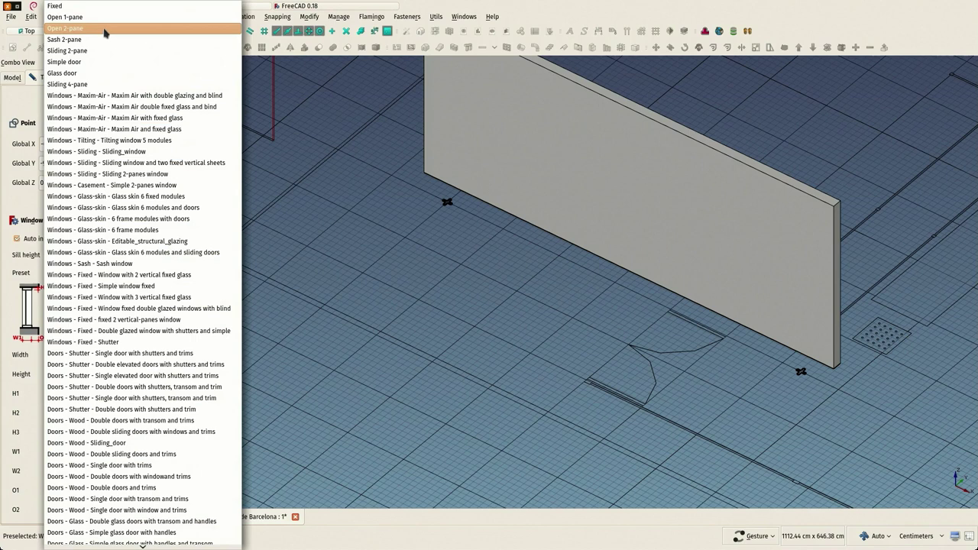
{"action": "left_click", "coordinate": [105, 29]}
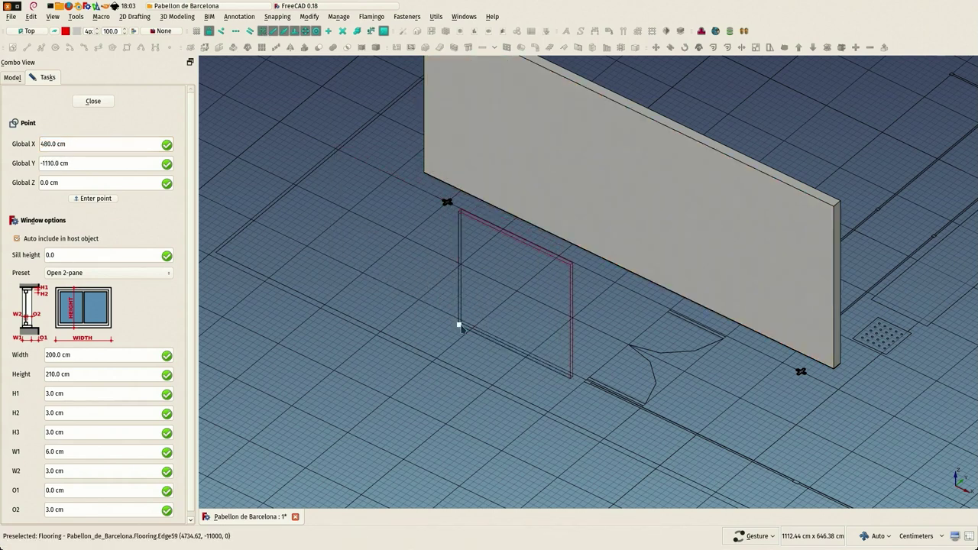
{"action": "left_click", "coordinate": [420, 293]}
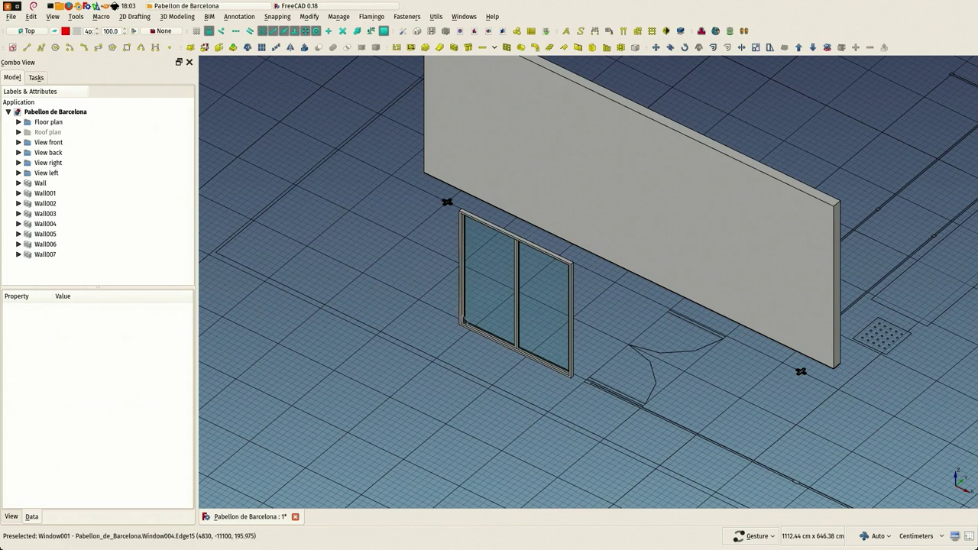
Step: Remove the Wall003 host link from the new two-pane window
{"action": "scroll", "coordinate": [520, 382], "scroll_direction": "up", "scroll_amount": 5}
{"action": "scroll", "coordinate": [535, 358], "scroll_direction": "up", "scroll_amount": 2}
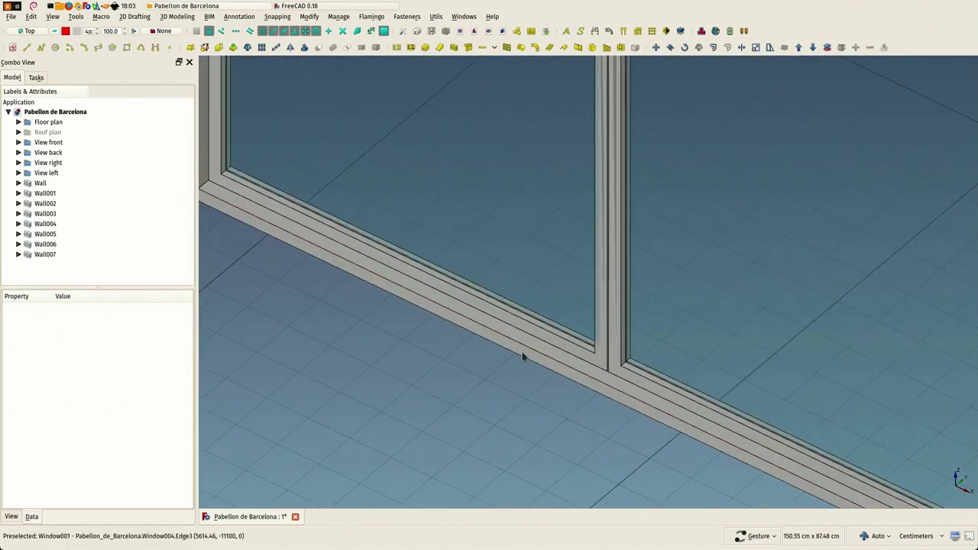
{"action": "left_click", "coordinate": [524, 354]}
{"action": "scroll", "coordinate": [524, 353], "scroll_direction": "down", "scroll_amount": 3}
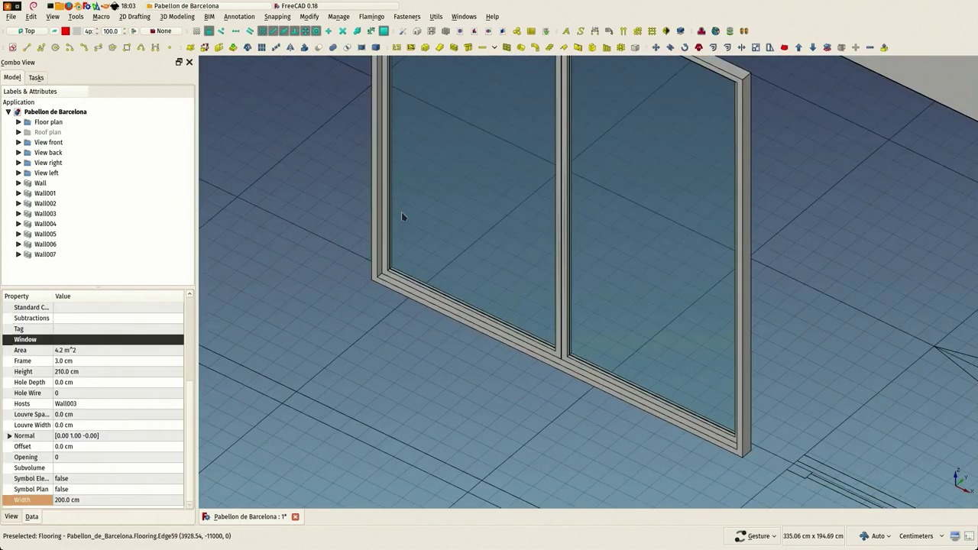
{"action": "left_click", "coordinate": [365, 286]}
{"action": "left_click", "coordinate": [382, 271]}
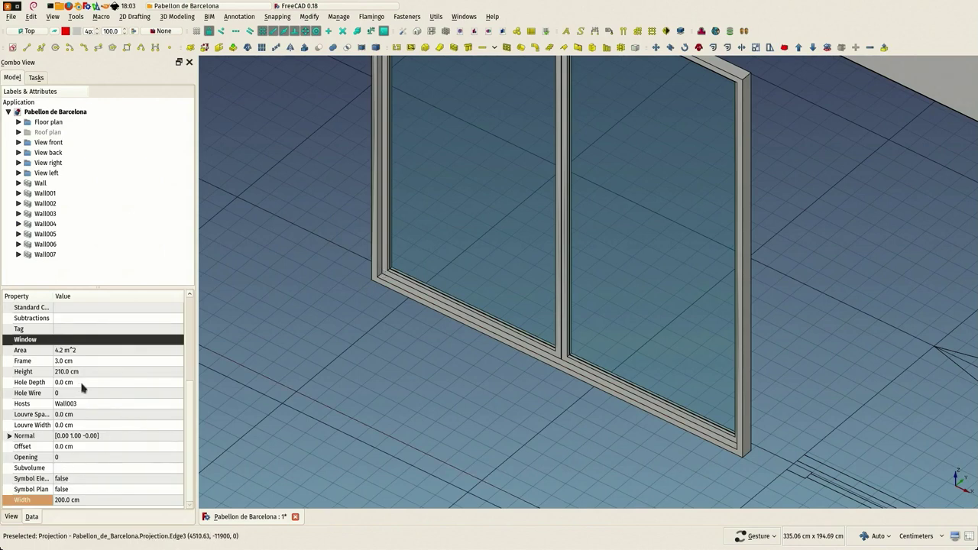
{"action": "left_click", "coordinate": [90, 405]}
{"action": "left_click", "coordinate": [178, 405]}
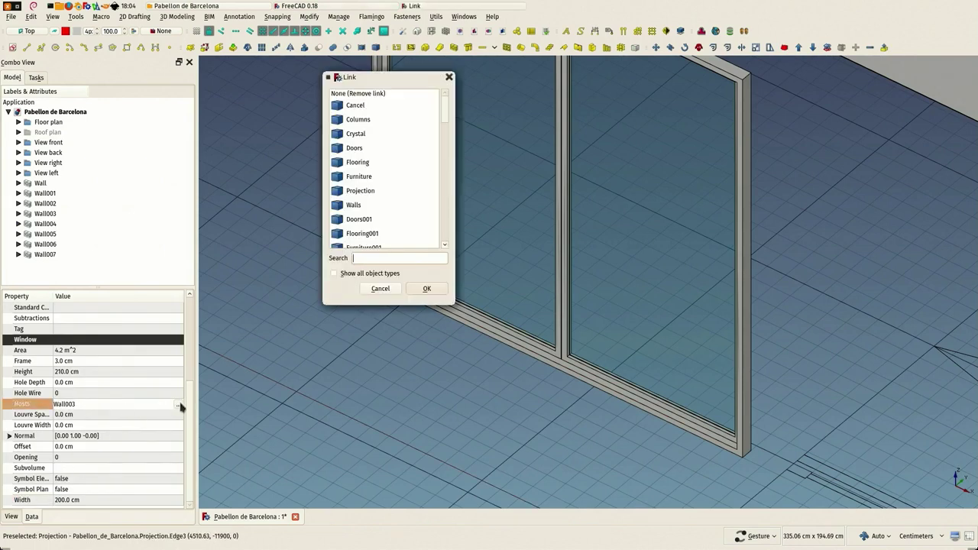
{"action": "left_click", "coordinate": [427, 290]}
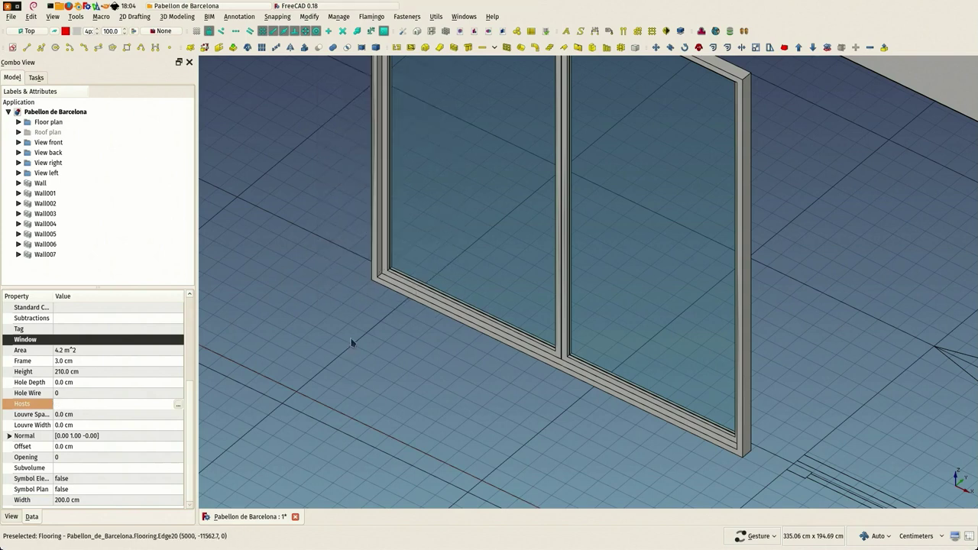
Step: Locate the new two-pane window in the model tree from its pane in the 3D view
{"action": "scroll", "coordinate": [356, 327], "scroll_direction": "down", "scroll_amount": 5}
{"action": "left_click", "coordinate": [411, 258]}
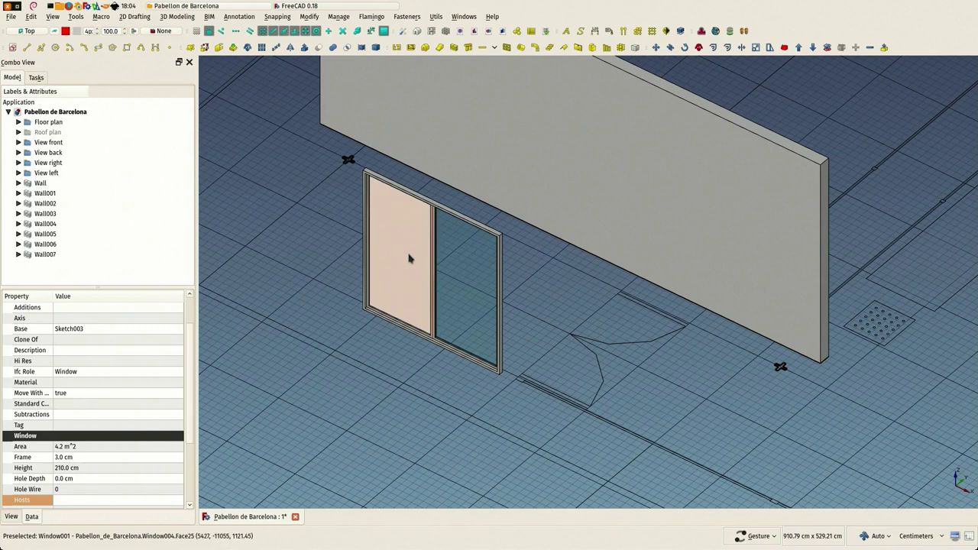
{"action": "right_click", "coordinate": [409, 261]}
{"action": "left_click", "coordinate": [428, 379]}
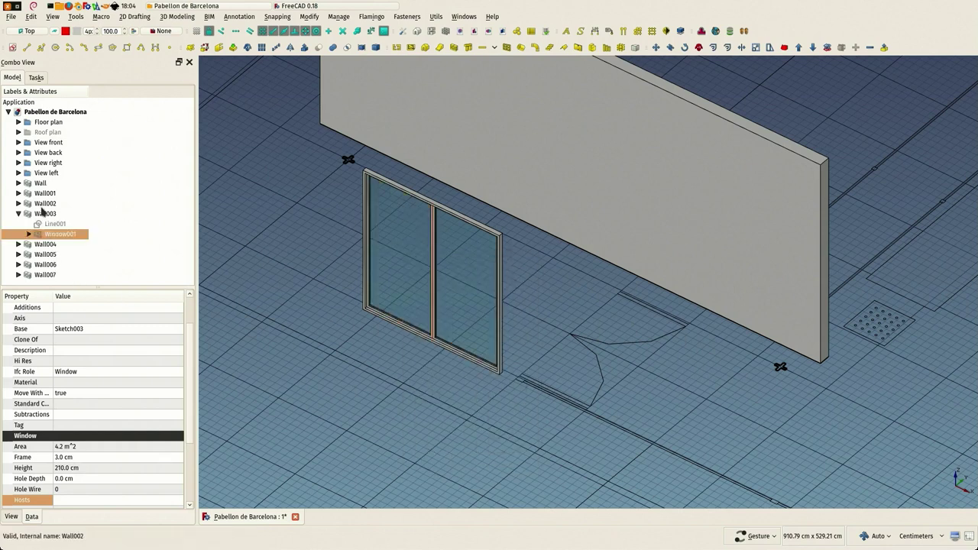
Step: Open the two-pane window's base sketch, Sketch003, for editing
{"action": "left_click_drag", "start_coordinate": [417, 286], "coordinate": [519, 308]}
{"action": "right_click_drag", "start_coordinate": [619, 310], "coordinate": [303, 381]}
{"action": "scroll", "coordinate": [609, 283], "scroll_direction": "up", "scroll_amount": 2}
{"action": "scroll", "coordinate": [610, 284], "scroll_direction": "up", "scroll_amount": 1}
{"action": "left_click_drag", "start_coordinate": [540, 340], "coordinate": [574, 352]}
{"action": "right_click_drag", "start_coordinate": [676, 356], "coordinate": [404, 379]}
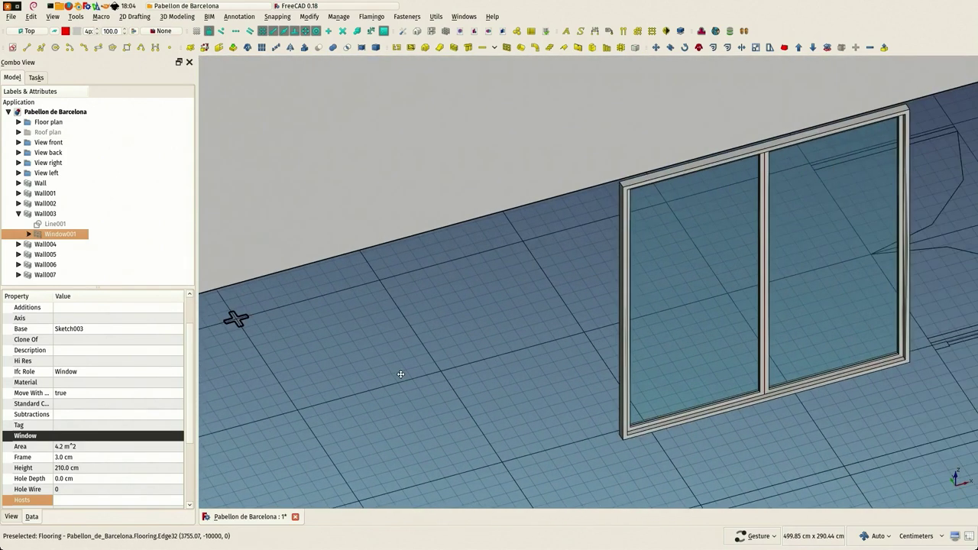
{"action": "scroll", "coordinate": [406, 375], "scroll_direction": "down", "scroll_amount": 3}
{"action": "scroll", "coordinate": [552, 366], "scroll_direction": "up", "scroll_amount": 4}
{"action": "left_click", "coordinate": [29, 233]}
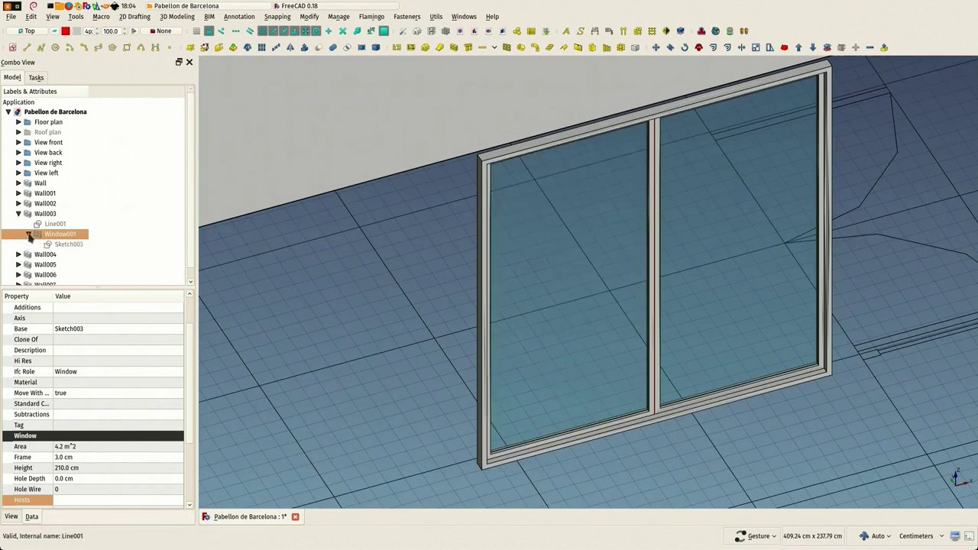
{"action": "left_click", "coordinate": [78, 245]}
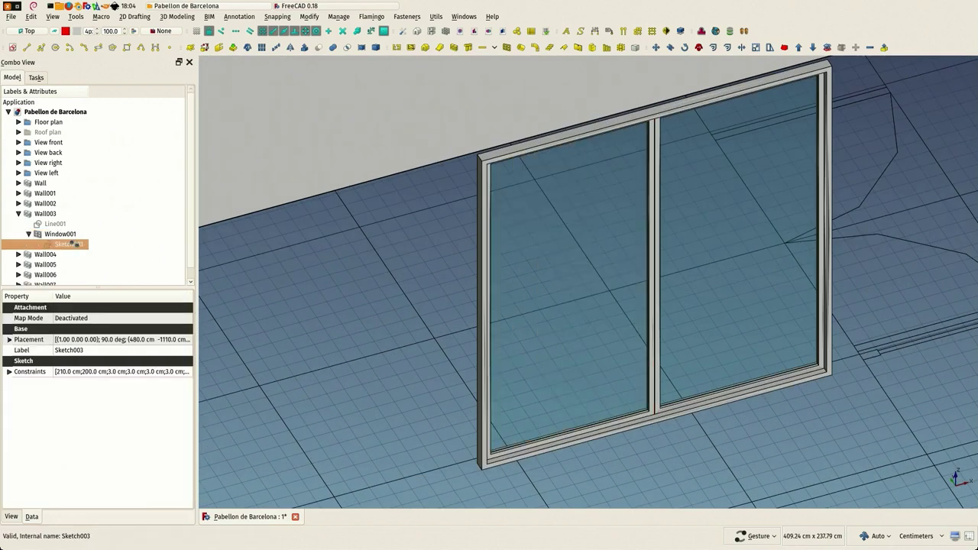
{"action": "double_click", "coordinate": [76, 246]}
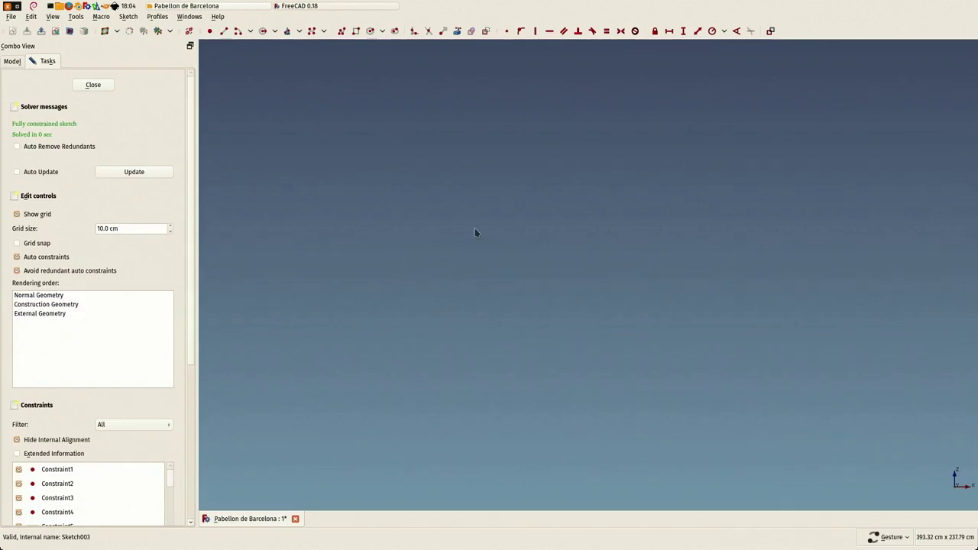
Step: Examine the frame offset constraints along the bottom edge and corners of the window sketch
{"action": "scroll", "coordinate": [469, 243], "scroll_direction": "down", "scroll_amount": 10}
{"action": "scroll", "coordinate": [438, 165], "scroll_direction": "up", "scroll_amount": 10}
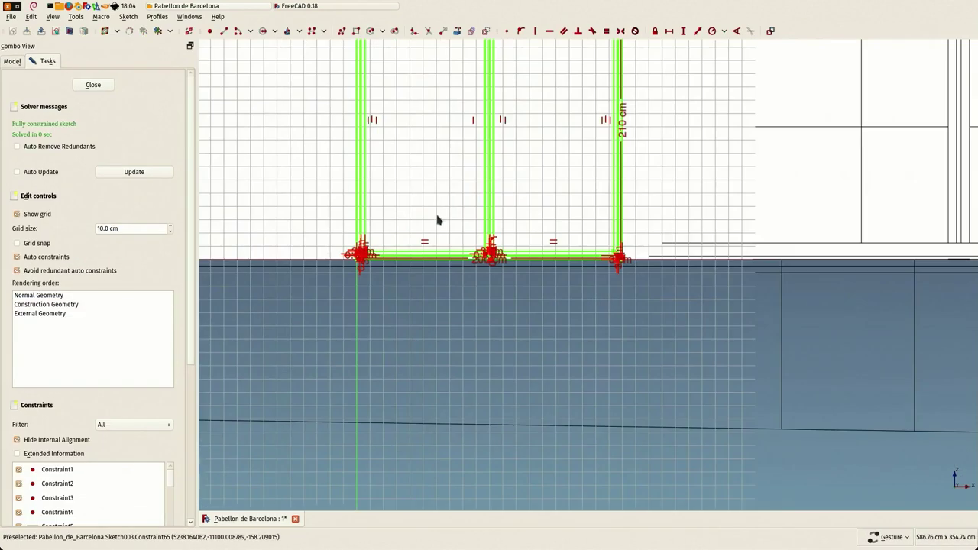
{"action": "scroll", "coordinate": [440, 241], "scroll_direction": "up", "scroll_amount": 5}
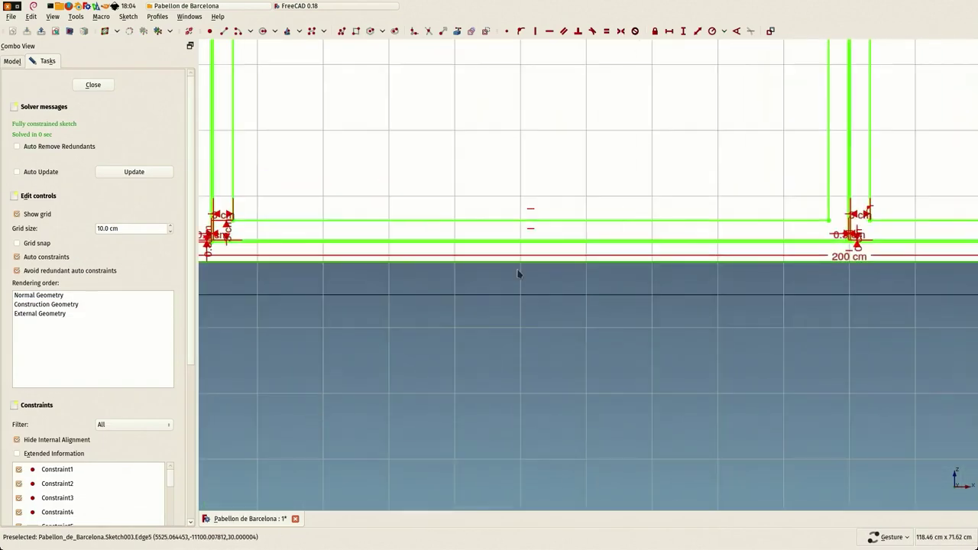
{"action": "scroll", "coordinate": [299, 252], "scroll_direction": "up", "scroll_amount": 5}
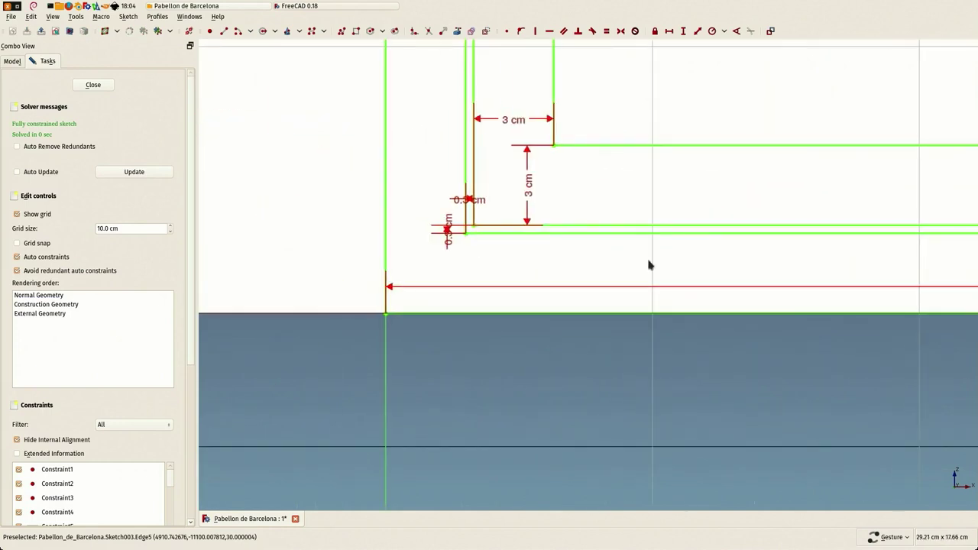
{"action": "scroll", "coordinate": [645, 267], "scroll_direction": "down", "scroll_amount": 6}
{"action": "right_click_drag", "start_coordinate": [795, 260], "coordinate": [311, 288]}
{"action": "scroll", "coordinate": [539, 279], "scroll_direction": "down", "scroll_amount": 3}
{"action": "right_click_drag", "start_coordinate": [666, 246], "coordinate": [98, 285]}
{"action": "scroll", "coordinate": [547, 257], "scroll_direction": "down", "scroll_amount": 1}
{"action": "scroll", "coordinate": [578, 304], "scroll_direction": "up", "scroll_amount": 12}
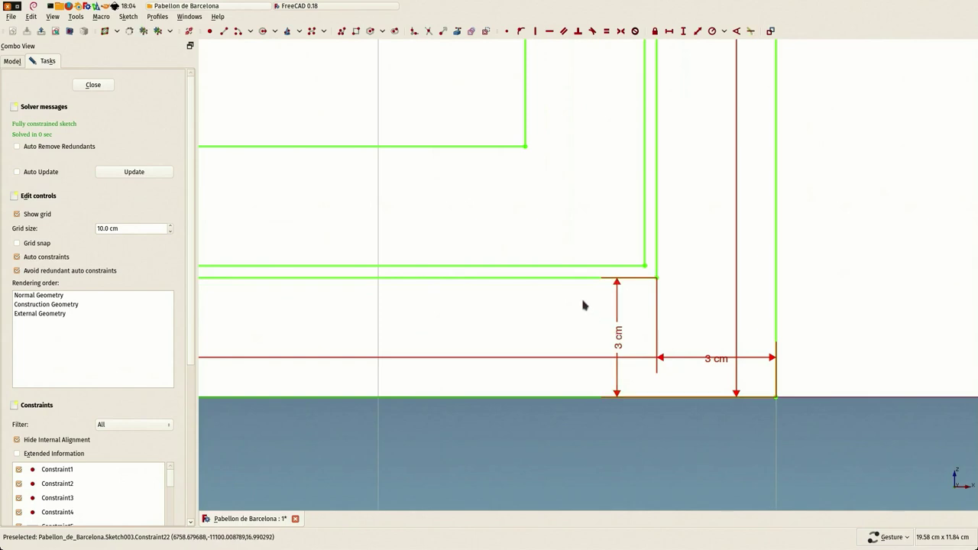
Step: Delete the 3 cm vertical offset at the sketch's bottom frame, lower the inner frame edge almost to the sill, and close the sketch
{"action": "key", "text": "ctrl+z"}
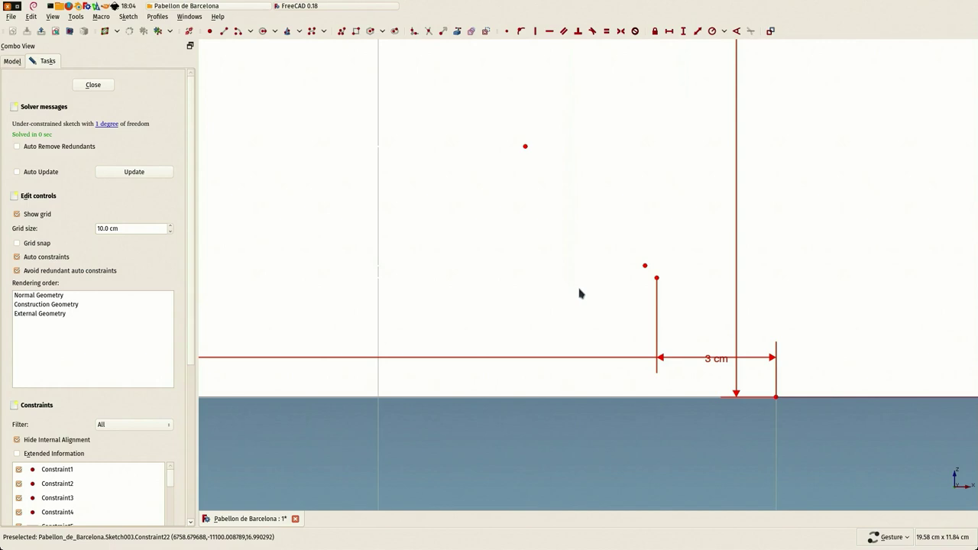
{"action": "left_click_drag", "start_coordinate": [590, 283], "coordinate": [588, 309]}
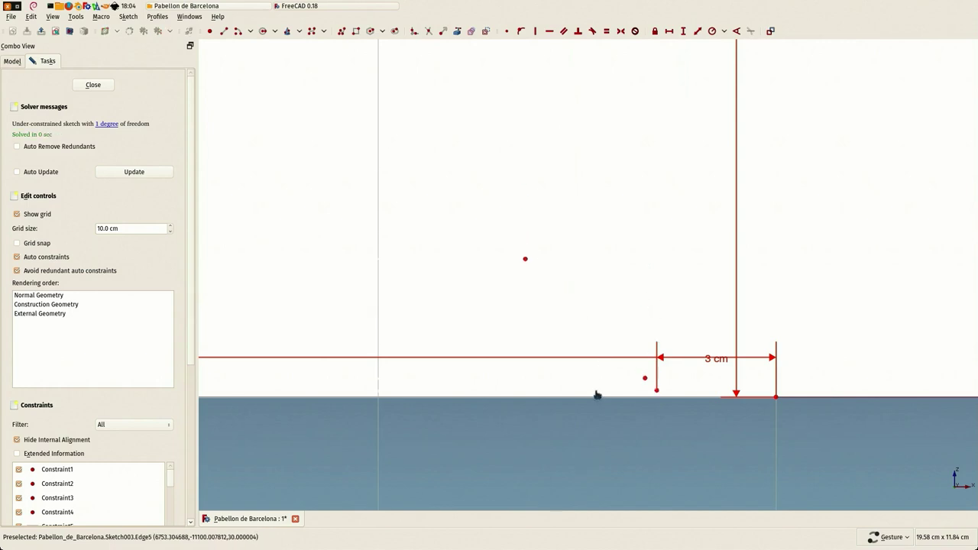
{"action": "key", "text": "Delete"}
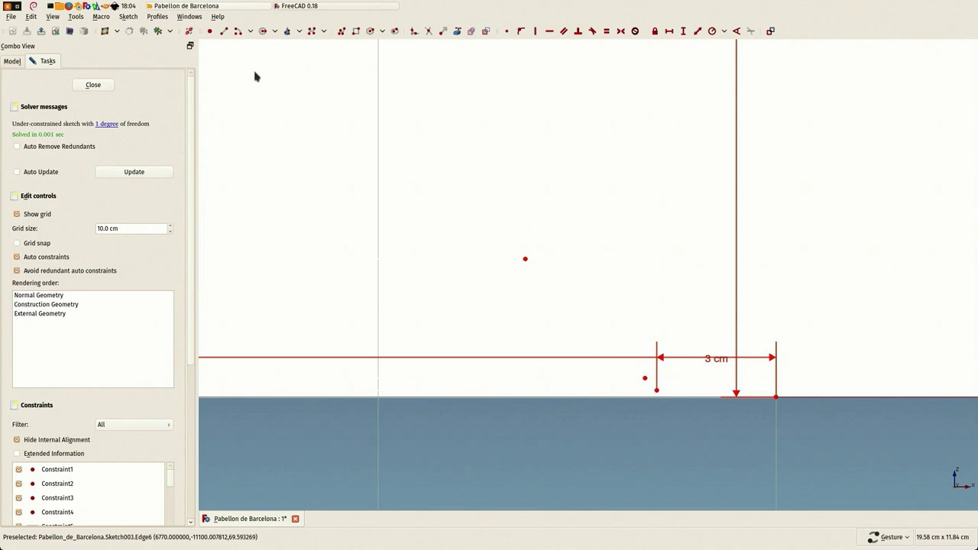
{"action": "left_click", "coordinate": [92, 84]}
{"action": "scroll", "coordinate": [739, 372], "scroll_direction": "up", "scroll_amount": 5}
{"action": "left_click_drag", "start_coordinate": [783, 323], "coordinate": [803, 316]}
{"action": "scroll", "coordinate": [800, 303], "scroll_direction": "down", "scroll_amount": 5}
{"action": "right_click_drag", "start_coordinate": [886, 190], "coordinate": [659, 295]}
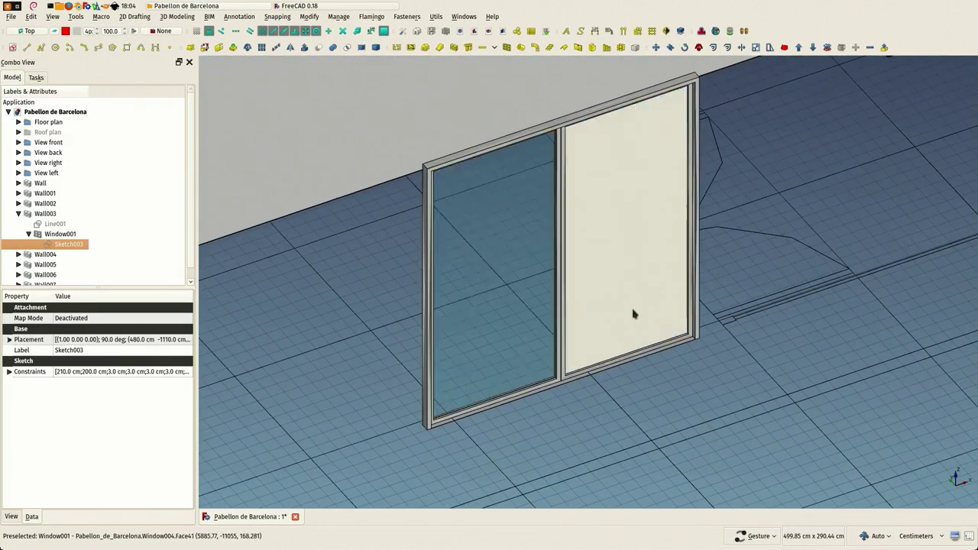
{"action": "scroll", "coordinate": [659, 295], "scroll_direction": "up", "scroll_amount": 3}
{"action": "scroll", "coordinate": [659, 294], "scroll_direction": "down", "scroll_amount": 7}
Step: Rotate the two-pane window a quarter turn clockwise in plan about its corner, so it runs perpendicular to the nearby wall
{"action": "left_click", "coordinate": [532, 331]}
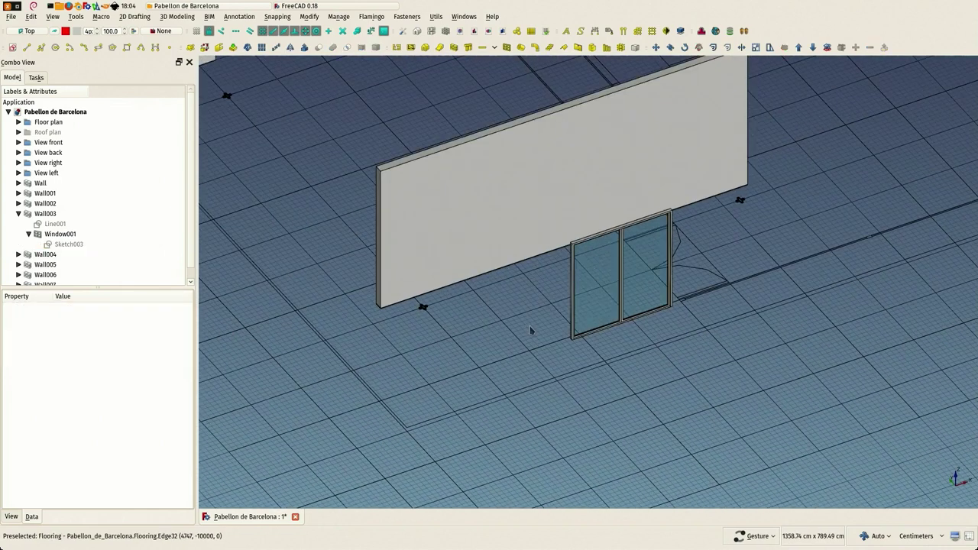
{"action": "key", "text": "2"}
{"action": "scroll", "coordinate": [527, 315], "scroll_direction": "down", "scroll_amount": 4}
{"action": "right_click_drag", "start_coordinate": [521, 311], "coordinate": [524, 173]}
{"action": "scroll", "coordinate": [478, 359], "scroll_direction": "up", "scroll_amount": 5}
{"action": "scroll", "coordinate": [460, 337], "scroll_direction": "up", "scroll_amount": 3}
{"action": "left_click", "coordinate": [445, 372]}
{"action": "scroll", "coordinate": [445, 372], "scroll_direction": "down", "scroll_amount": 2}
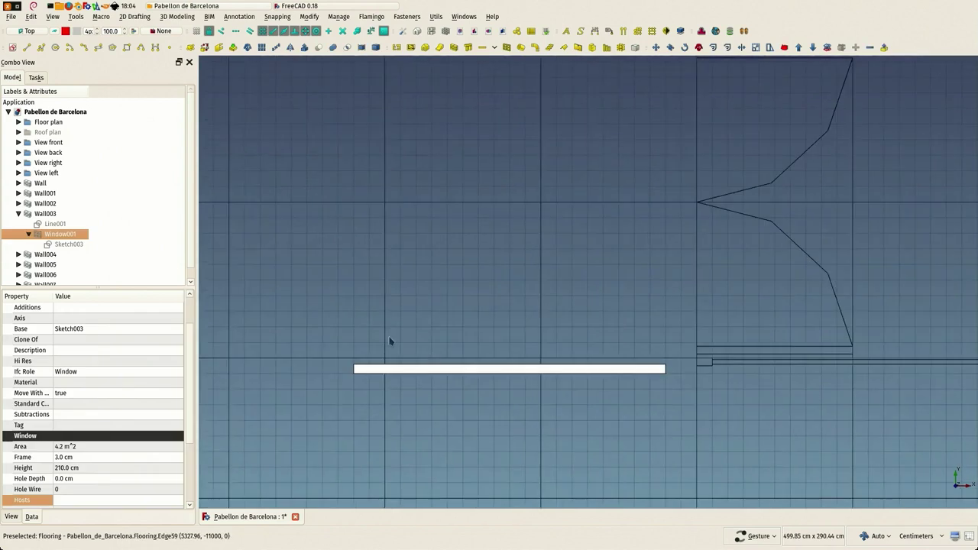
{"action": "scroll", "coordinate": [359, 359], "scroll_direction": "up", "scroll_amount": 3}
{"action": "mouse_move", "coordinate": [366, 353]}
{"action": "left_mouse_down"}
{"action": "mouse_move", "coordinate": [343, 377]}
{"action": "mouse_move", "coordinate": [349, 349]}
{"action": "mouse_move", "coordinate": [355, 358]}
{"action": "left_mouse_up"}
{"action": "key", "text": "2"}
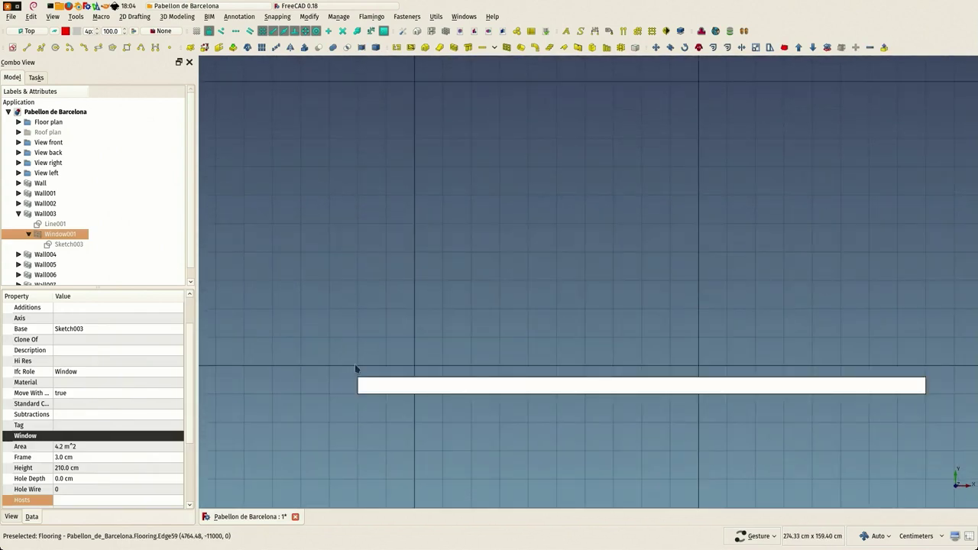
{"action": "right_click_drag", "start_coordinate": [344, 380], "coordinate": [373, 300]}
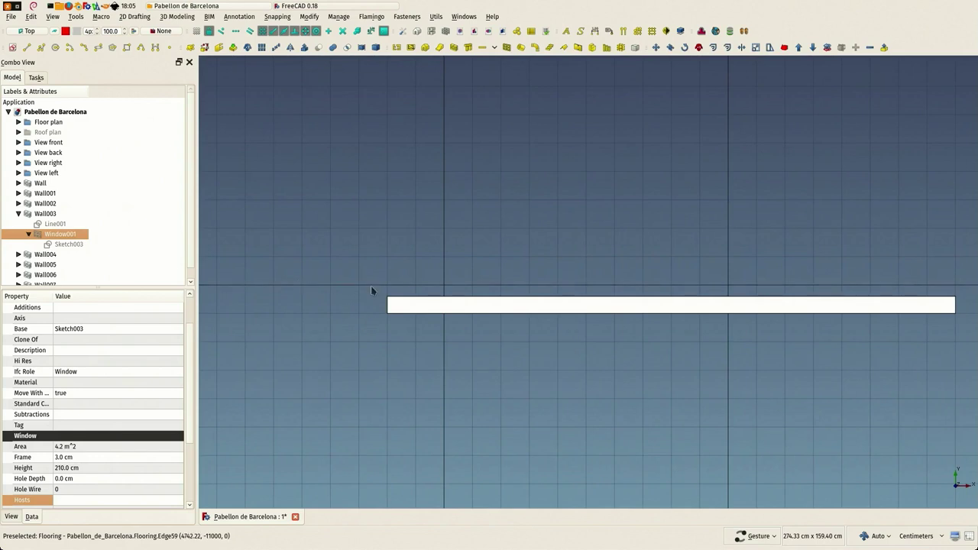
{"action": "key", "text": "r"}
{"action": "key", "text": "o"}
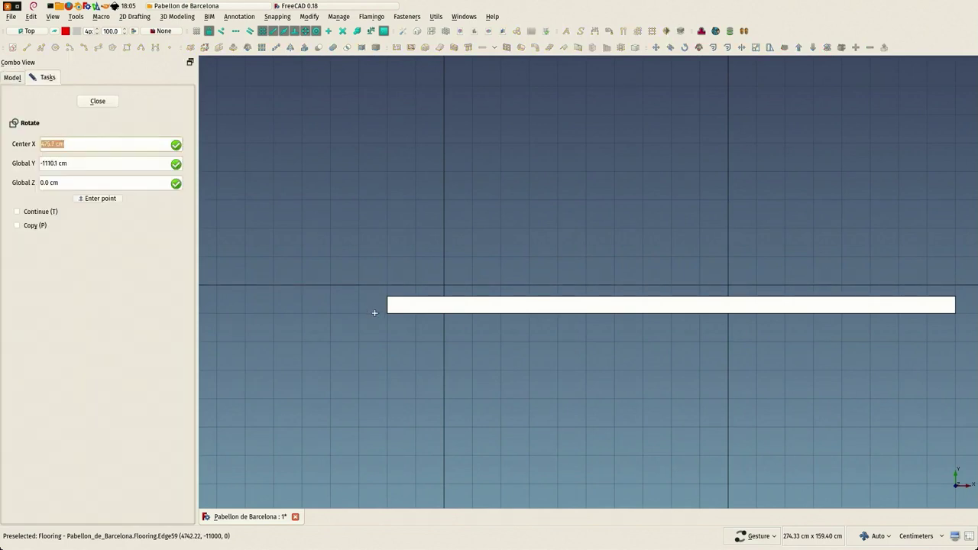
{"action": "left_click", "coordinate": [387, 323]}
{"action": "scroll", "coordinate": [416, 330], "scroll_direction": "down", "scroll_amount": 4}
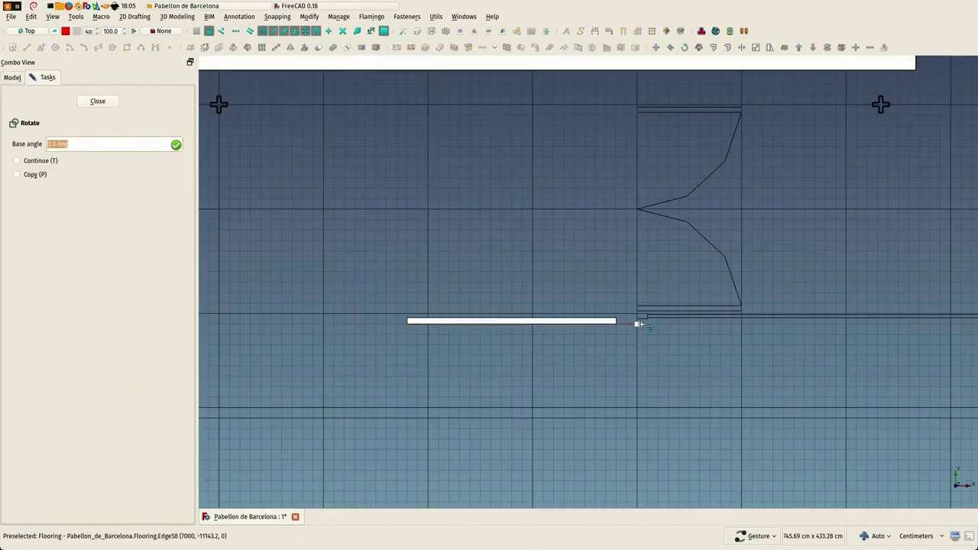
{"action": "left_click", "coordinate": [625, 326]}
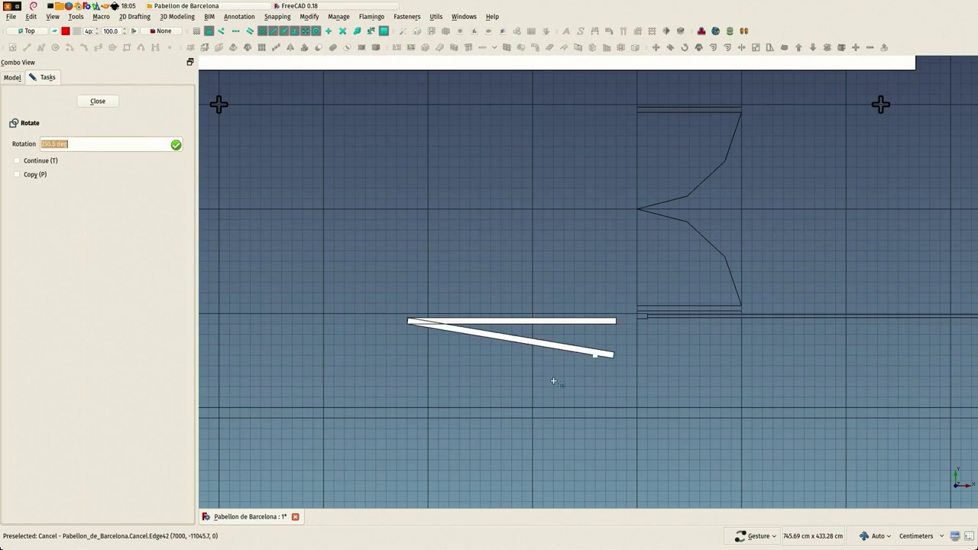
{"action": "left_click", "coordinate": [406, 484]}
Step: Move the rotated two-pane window by its end corner onto the corner of the double door opening in the floor plan
{"action": "scroll", "coordinate": [409, 337], "scroll_direction": "up", "scroll_amount": 5}
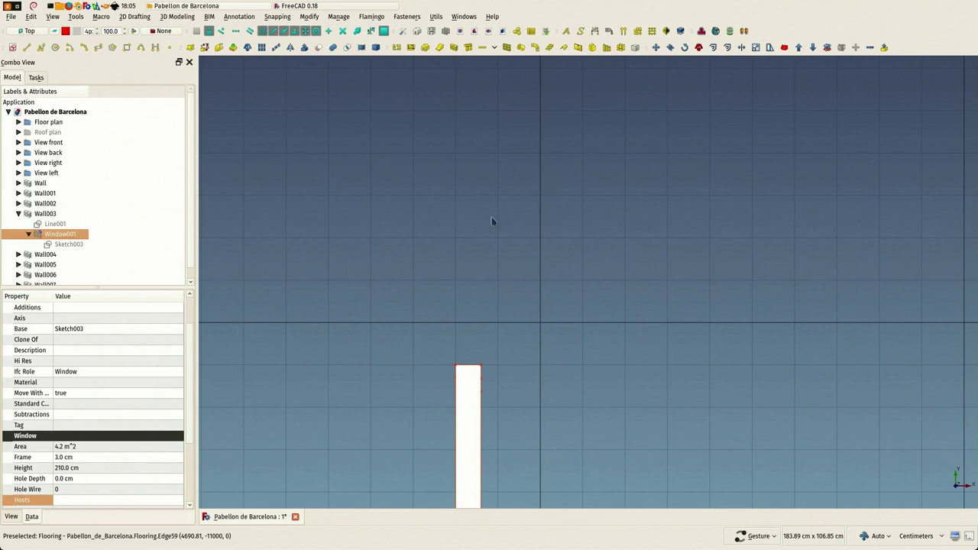
{"action": "left_click", "coordinate": [656, 48]}
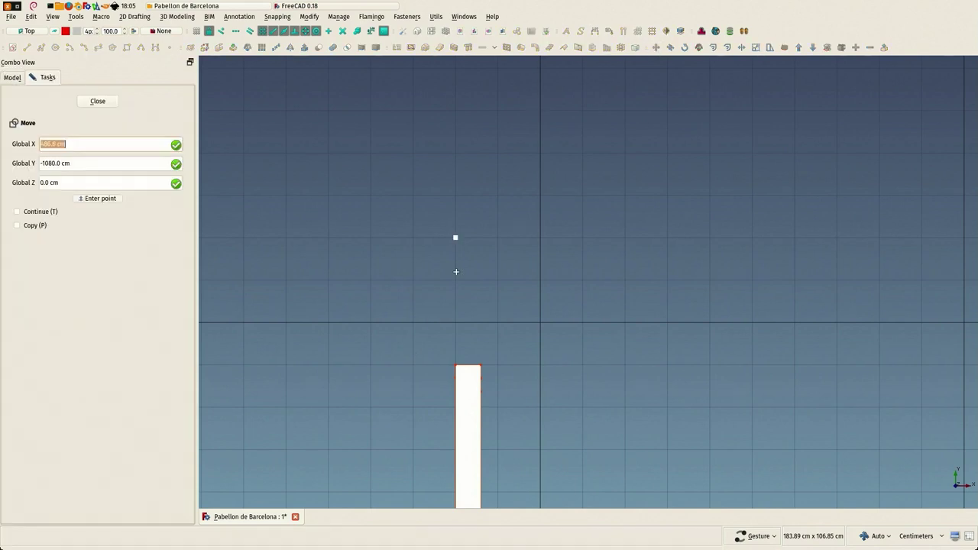
{"action": "left_click", "coordinate": [457, 365]}
{"action": "scroll", "coordinate": [388, 343], "scroll_direction": "down", "scroll_amount": 5}
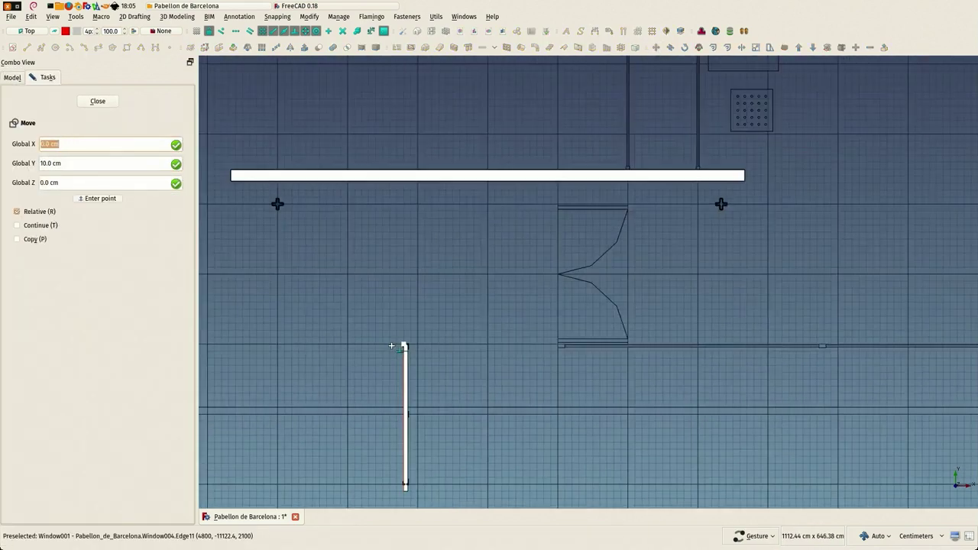
{"action": "scroll", "coordinate": [568, 220], "scroll_direction": "up", "scroll_amount": 5}
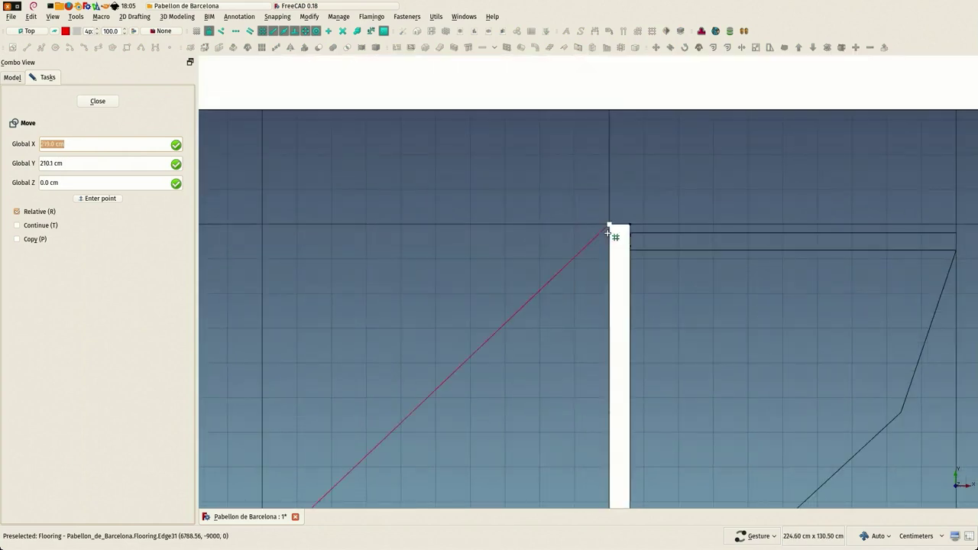
{"action": "left_click", "coordinate": [617, 228]}
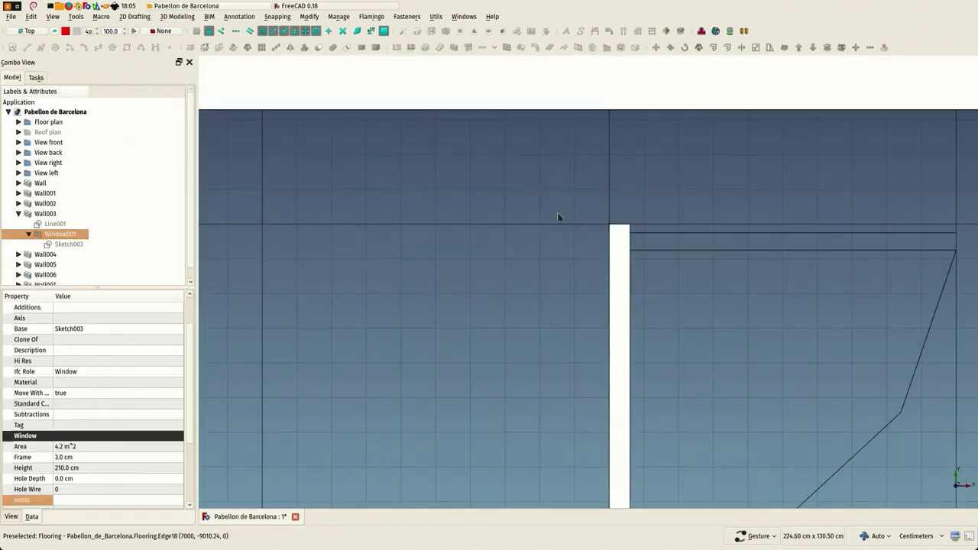
Step: Examine the placed double door and the other double door symbol at the far side of the floor plan
{"action": "scroll", "coordinate": [560, 212], "scroll_direction": "down", "scroll_amount": 6}
{"action": "right_click_drag", "start_coordinate": [467, 372], "coordinate": [497, 303]}
{"action": "left_click_drag", "start_coordinate": [497, 304], "coordinate": [611, 249]}
{"action": "right_click_drag", "start_coordinate": [539, 148], "coordinate": [545, 433]}
{"action": "scroll", "coordinate": [546, 399], "scroll_direction": "down", "scroll_amount": 2}
{"action": "left_click_drag", "start_coordinate": [511, 375], "coordinate": [638, 349]}
{"action": "scroll", "coordinate": [638, 349], "scroll_direction": "down", "scroll_amount": 5}
{"action": "right_click_drag", "start_coordinate": [524, 342], "coordinate": [610, 420]}
{"action": "scroll", "coordinate": [568, 153], "scroll_direction": "up", "scroll_amount": 10}
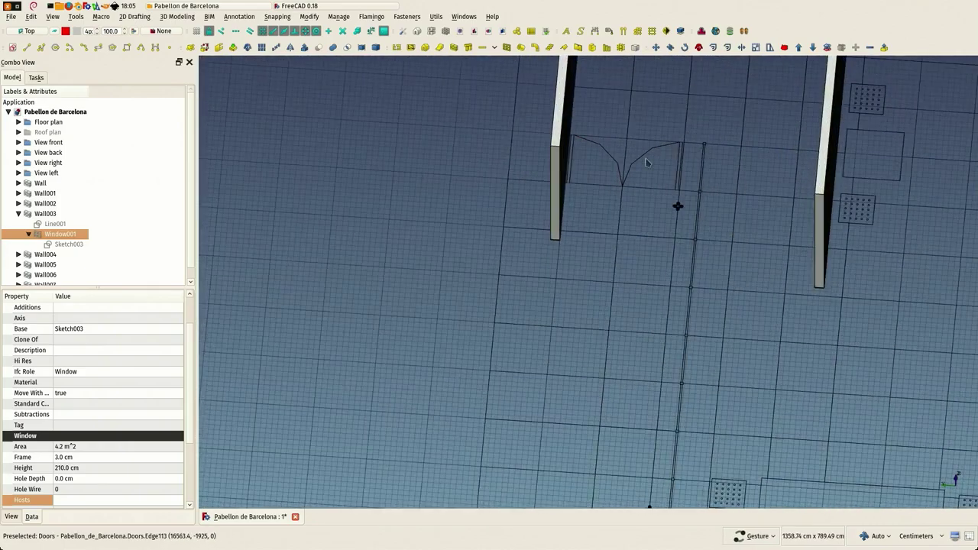
{"action": "scroll", "coordinate": [578, 212], "scroll_direction": "down", "scroll_amount": 12}
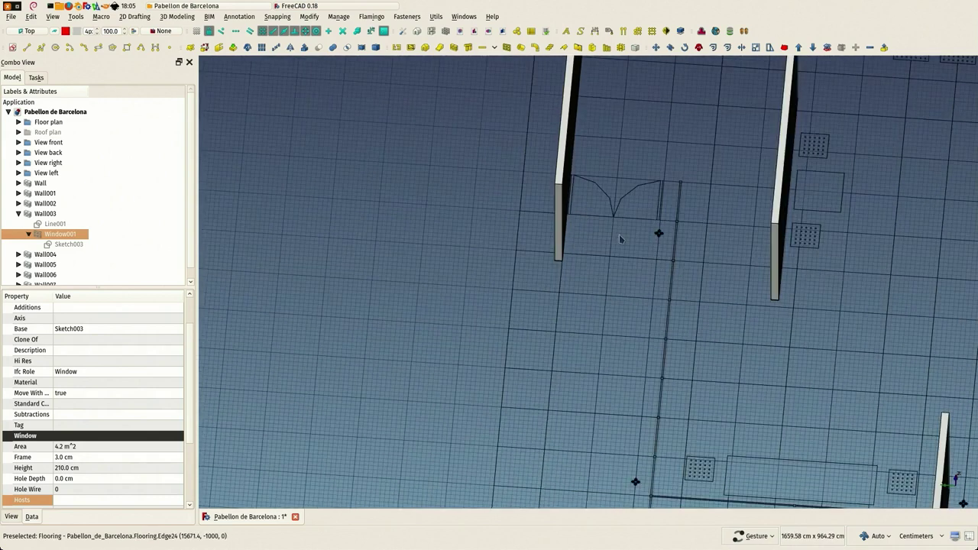
{"action": "scroll", "coordinate": [574, 253], "scroll_direction": "up", "scroll_amount": 3}
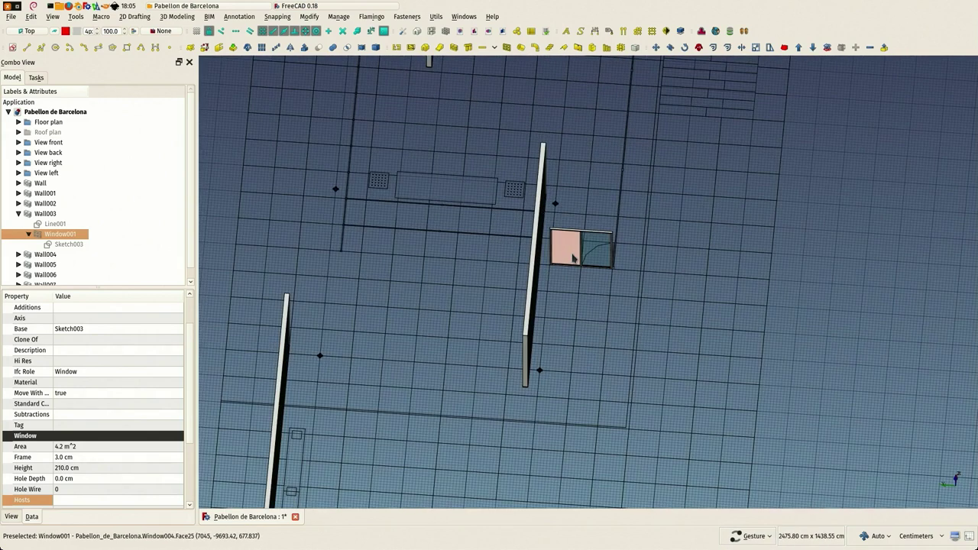
Step: Clone the two-pane door and move the clone 900 cm in X and 900 cm in Y onto the other double door symbol
{"action": "scroll", "coordinate": [575, 257], "scroll_direction": "up", "scroll_amount": 4}
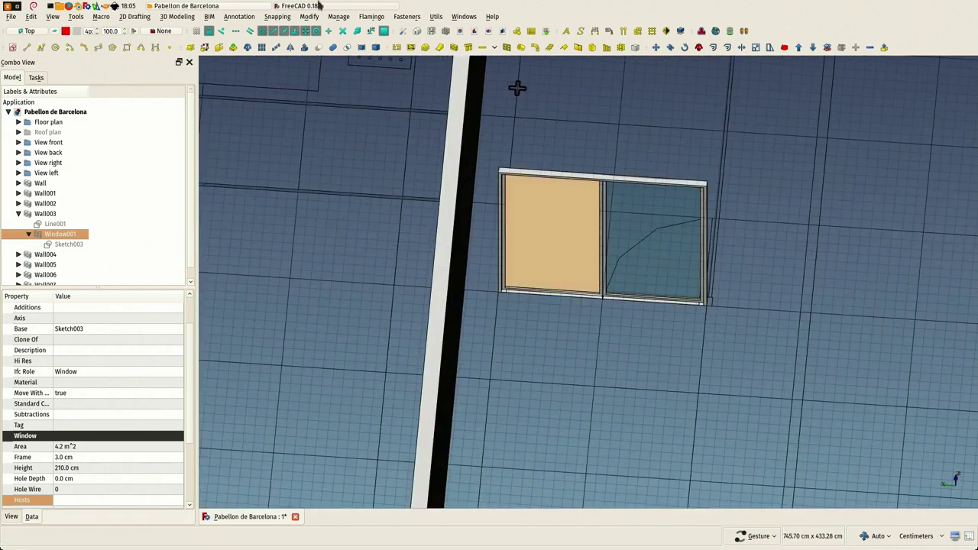
{"action": "left_click", "coordinate": [249, 50]}
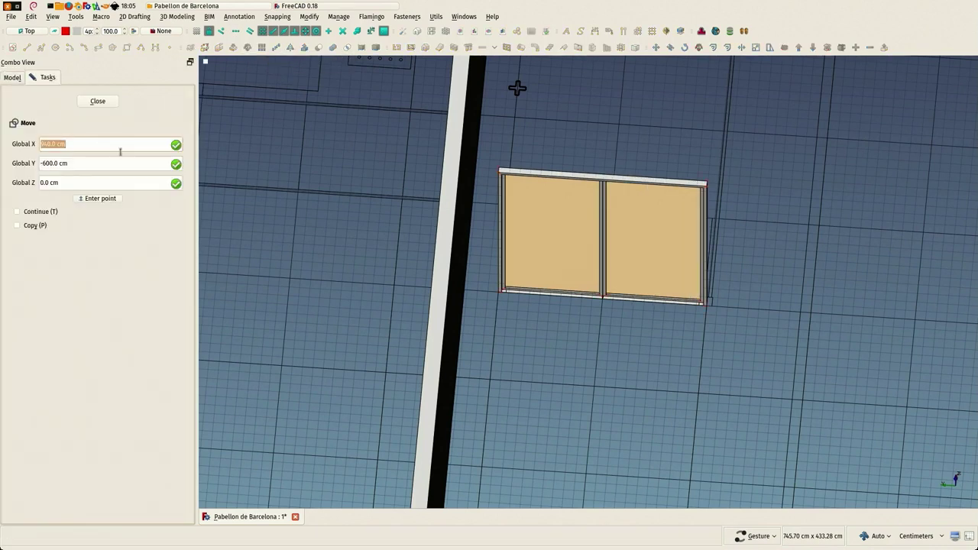
{"action": "scroll", "coordinate": [495, 299], "scroll_direction": "up", "scroll_amount": 5}
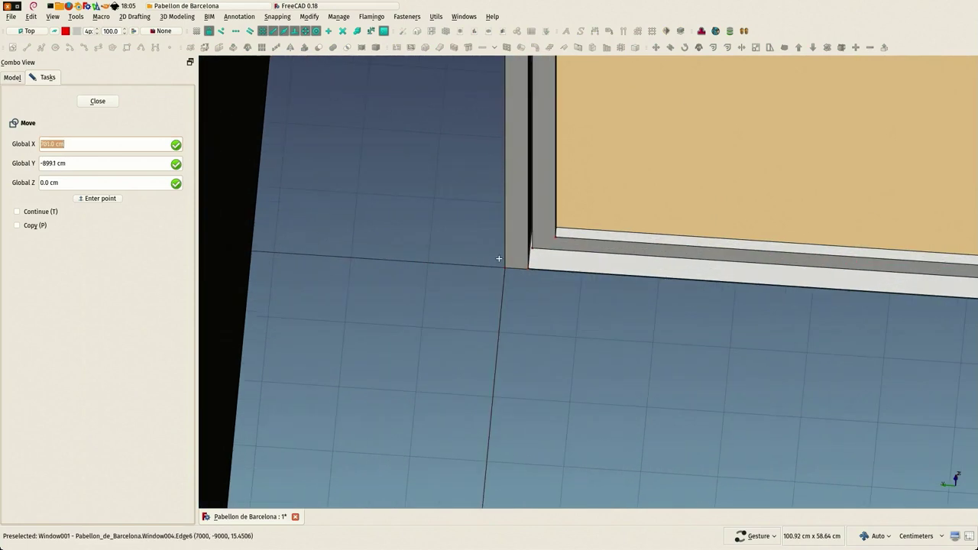
{"action": "left_click", "coordinate": [499, 264]}
{"action": "scroll", "coordinate": [552, 280], "scroll_direction": "down", "scroll_amount": 5}
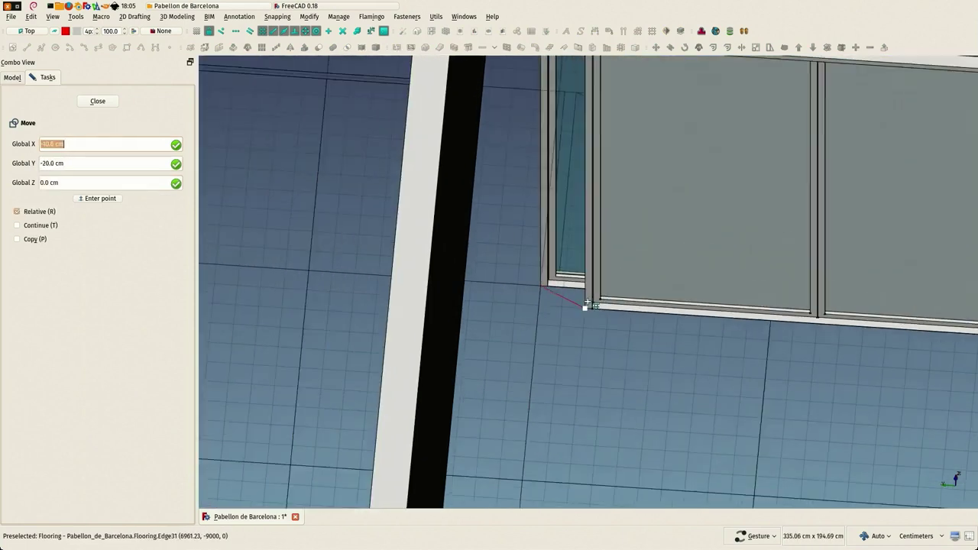
{"action": "scroll", "coordinate": [596, 303], "scroll_direction": "down", "scroll_amount": 4}
{"action": "scroll", "coordinate": [496, 278], "scroll_direction": "down", "scroll_amount": 3}
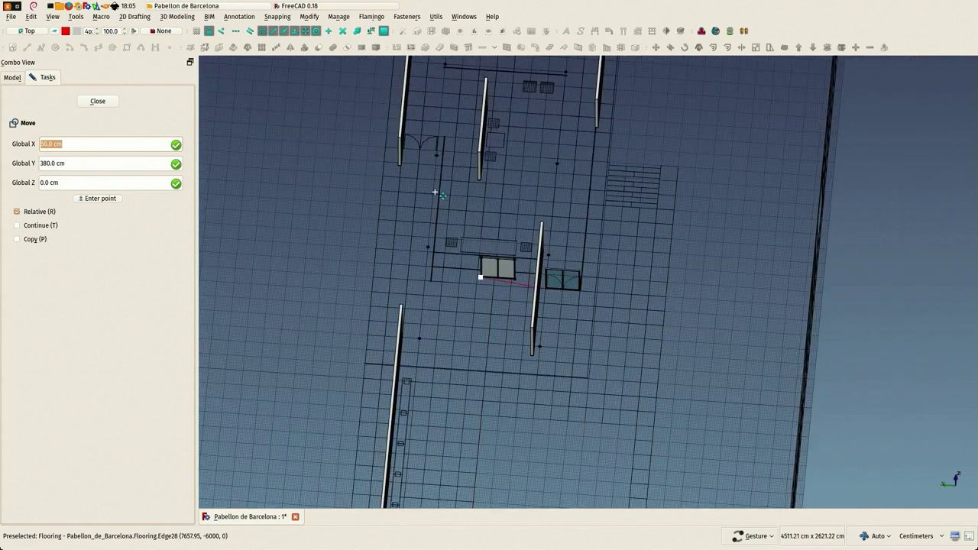
{"action": "scroll", "coordinate": [408, 110], "scroll_direction": "up", "scroll_amount": 1}
{"action": "scroll", "coordinate": [409, 111], "scroll_direction": "up", "scroll_amount": 10}
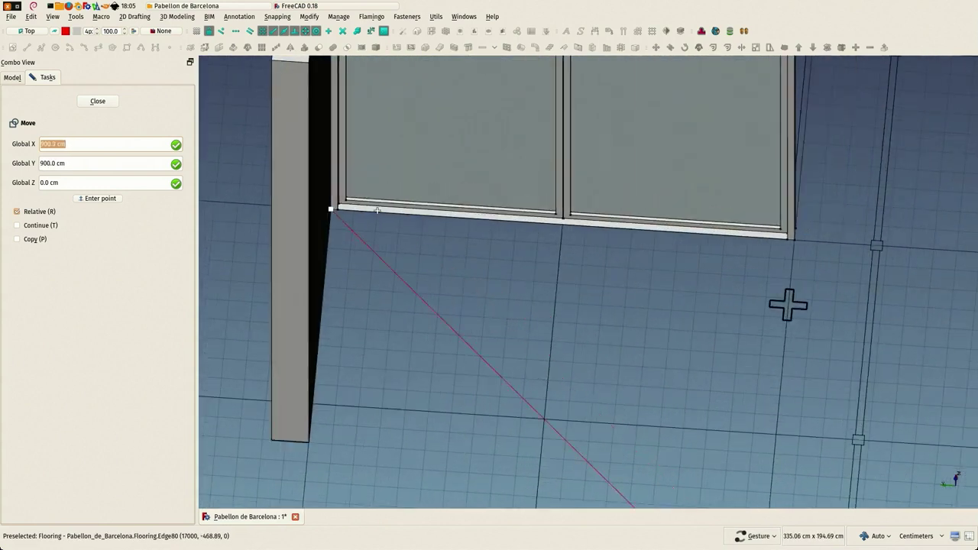
{"action": "scroll", "coordinate": [361, 207], "scroll_direction": "up", "scroll_amount": 3}
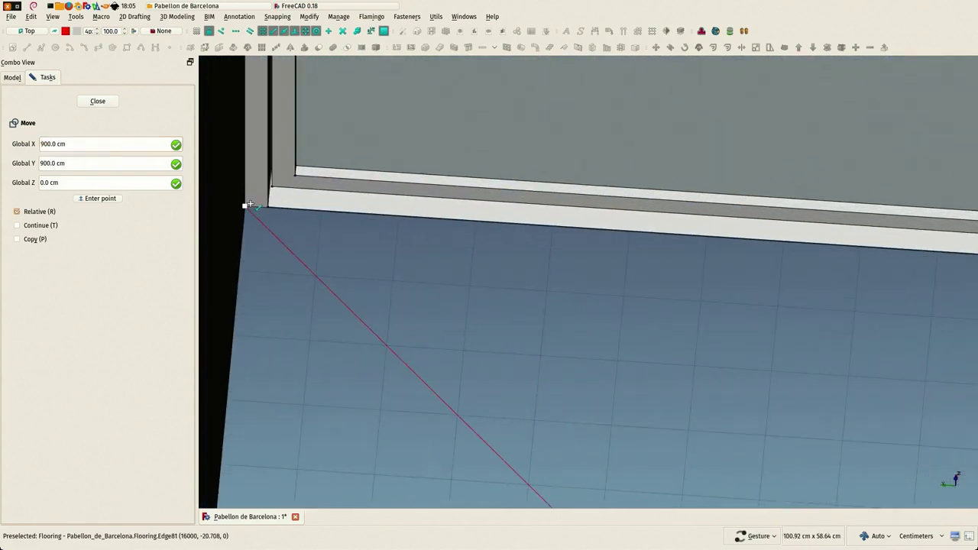
{"action": "left_click", "coordinate": [251, 208]}
Step: Examine both double doors and the single door symbol at the entrance to the small walled room
{"action": "scroll", "coordinate": [351, 264], "scroll_direction": "down", "scroll_amount": 10}
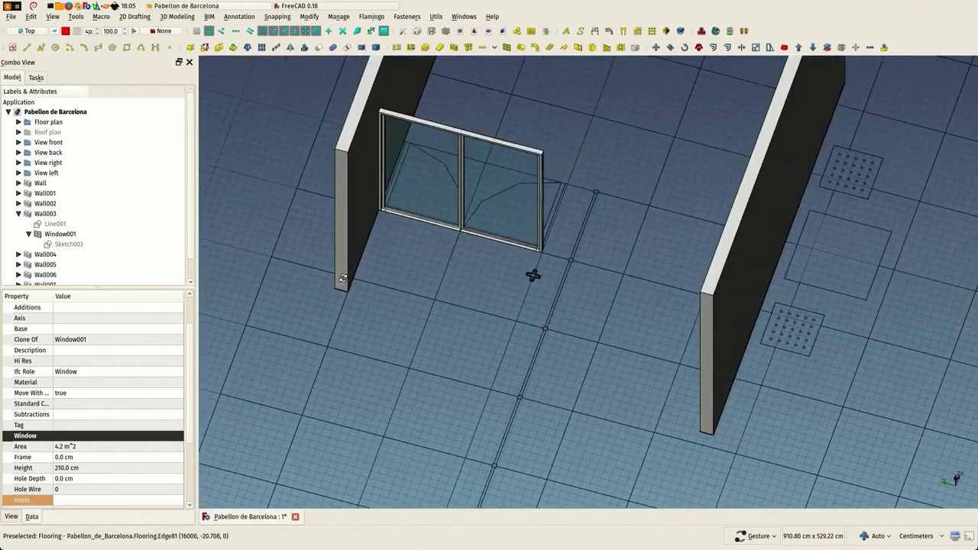
{"action": "scroll", "coordinate": [532, 275], "scroll_direction": "down", "scroll_amount": 8}
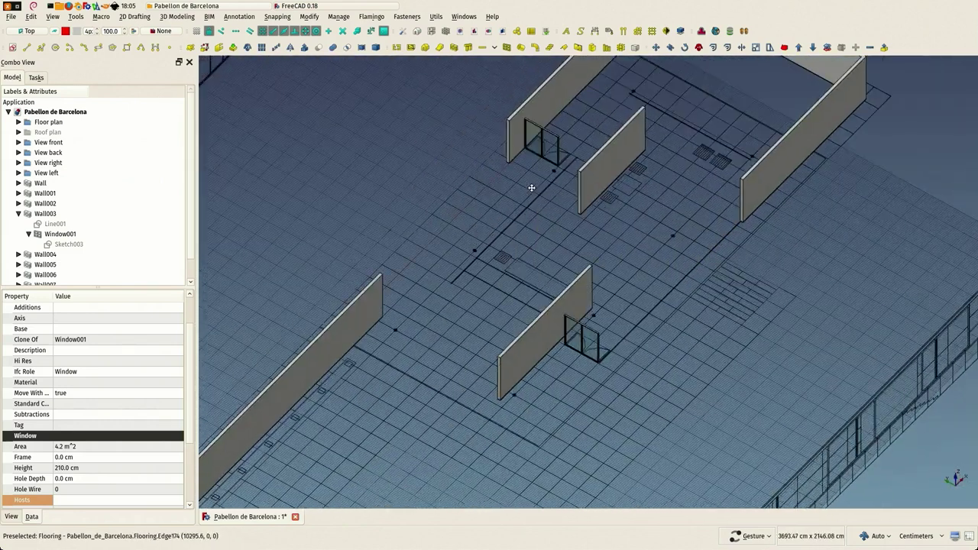
{"action": "right_click_drag", "start_coordinate": [592, 168], "coordinate": [669, 144]}
{"action": "left_click_drag", "start_coordinate": [511, 192], "coordinate": [367, 221]}
{"action": "right_click_drag", "start_coordinate": [366, 220], "coordinate": [791, 139]}
{"action": "scroll", "coordinate": [570, 329], "scroll_direction": "up", "scroll_amount": 10}
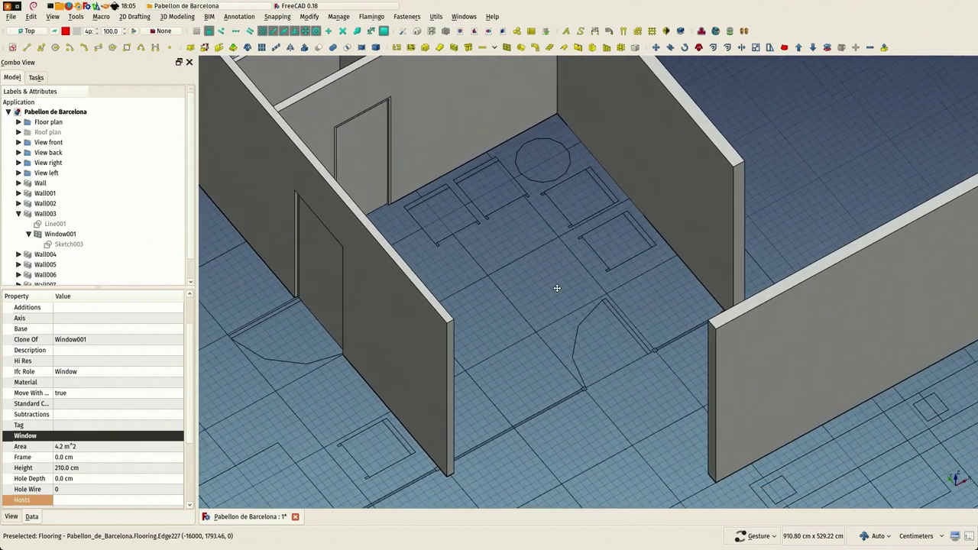
{"action": "scroll", "coordinate": [563, 270], "scroll_direction": "down", "scroll_amount": 3}
{"action": "left_click_drag", "start_coordinate": [562, 270], "coordinate": [521, 310]}
{"action": "scroll", "coordinate": [501, 318], "scroll_direction": "up", "scroll_amount": 4}
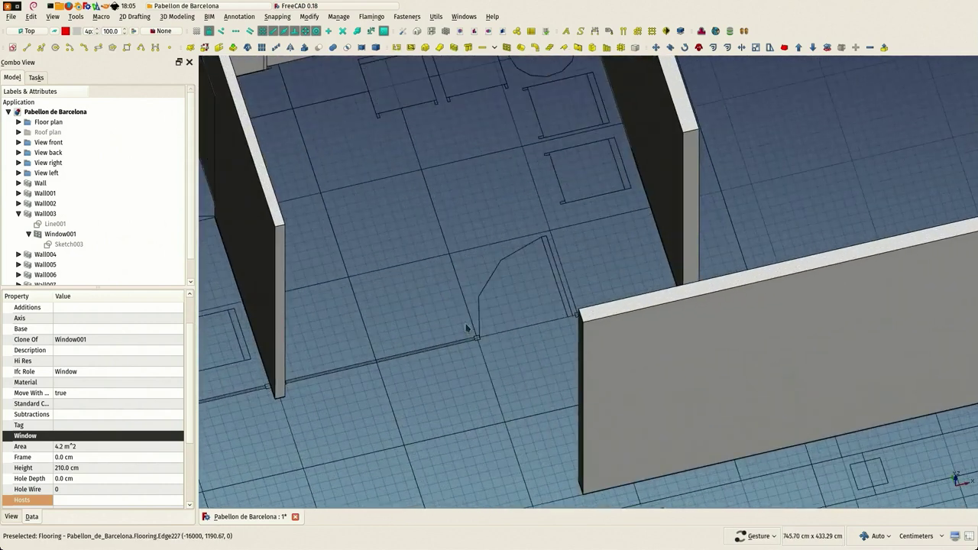
{"action": "scroll", "coordinate": [464, 323], "scroll_direction": "up", "scroll_amount": 5}
{"action": "scroll", "coordinate": [544, 297], "scroll_direction": "down", "scroll_amount": 4}
{"action": "left_click_drag", "start_coordinate": [548, 273], "coordinate": [550, 281]}
{"action": "scroll", "coordinate": [556, 338], "scroll_direction": "up", "scroll_amount": 4}
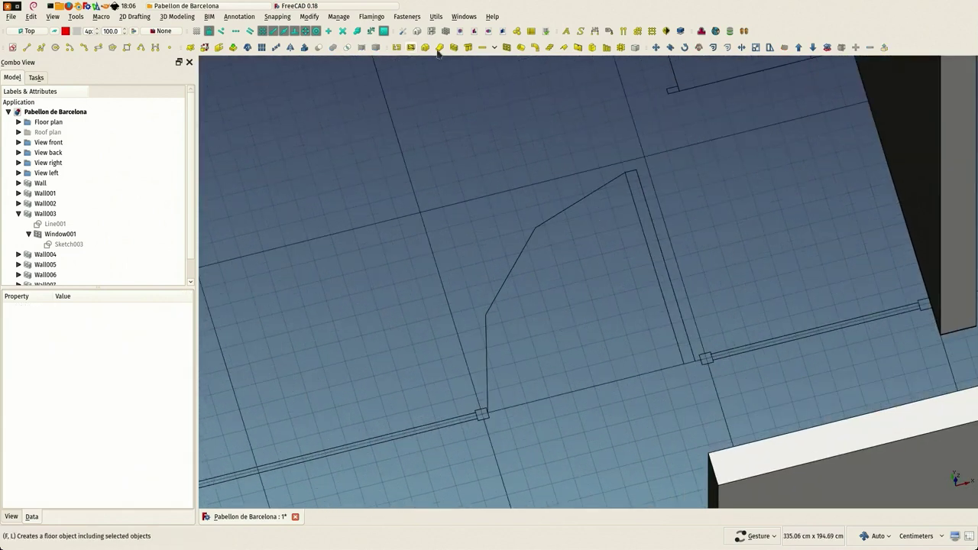
Step: Place a Glass door preset 95 cm wide between the two posts of the small room's entrance, over the door symbol
{"action": "left_click", "coordinate": [506, 47]}
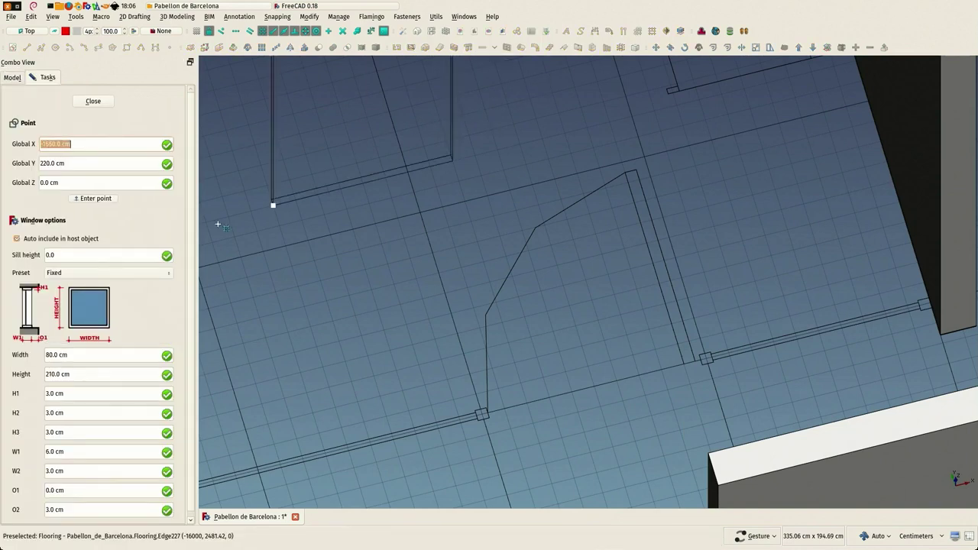
{"action": "left_click", "coordinate": [84, 272]}
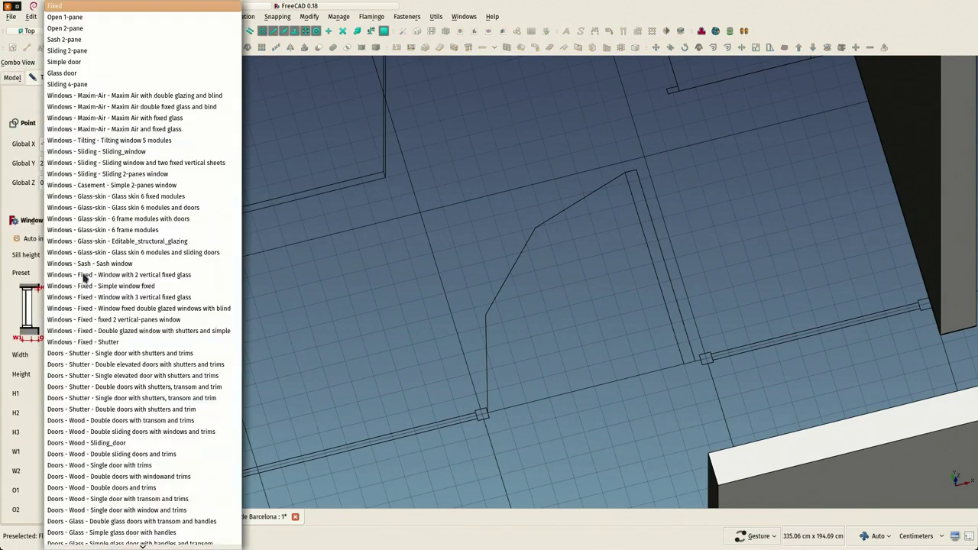
{"action": "left_click", "coordinate": [62, 72]}
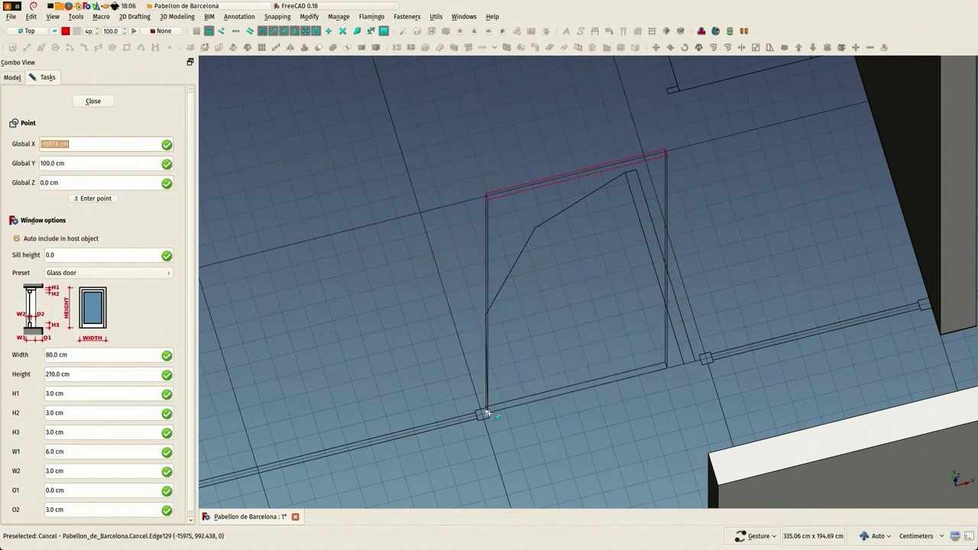
{"action": "left_click", "coordinate": [55, 353]}
{"action": "scroll", "coordinate": [58, 353], "scroll_direction": "up", "scroll_amount": 10}
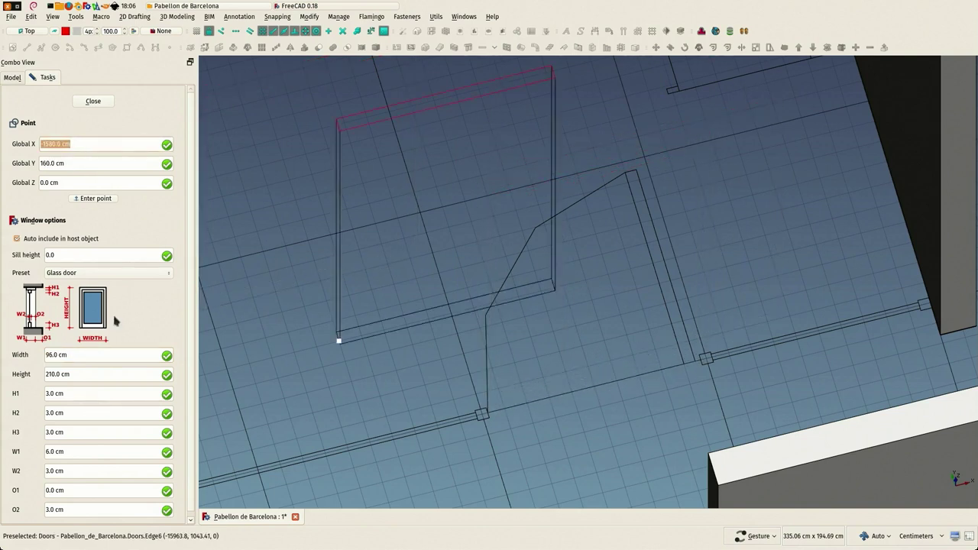
{"action": "scroll", "coordinate": [74, 356], "scroll_direction": "down", "scroll_amount": 1}
{"action": "type", "text": "5"}
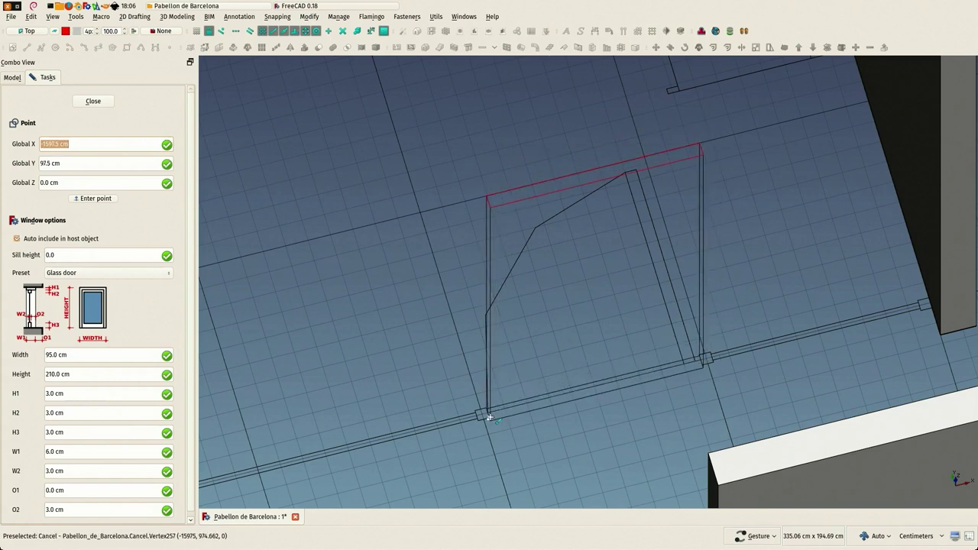
{"action": "scroll", "coordinate": [489, 417], "scroll_direction": "up", "scroll_amount": 3}
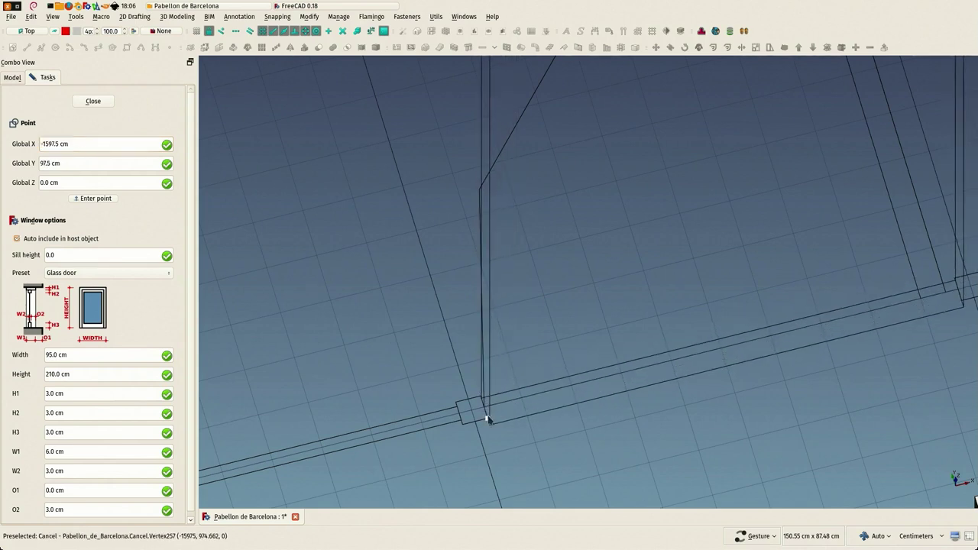
{"action": "left_click", "coordinate": [487, 418]}
Step: Review the placed glass door and the pavilion's walls and doors as a whole from above
{"action": "scroll", "coordinate": [317, 300], "scroll_direction": "down", "scroll_amount": 4}
{"action": "mouse_move", "coordinate": [530, 315]}
{"action": "left_mouse_down"}
{"action": "mouse_move", "coordinate": [459, 331]}
{"action": "mouse_move", "coordinate": [515, 325]}
{"action": "left_mouse_up"}
{"action": "right_click_drag", "start_coordinate": [515, 326], "coordinate": [831, 415]}
{"action": "scroll", "coordinate": [540, 344], "scroll_direction": "up", "scroll_amount": 4}
{"action": "scroll", "coordinate": [513, 336], "scroll_direction": "down", "scroll_amount": 4}
{"action": "scroll", "coordinate": [501, 334], "scroll_direction": "down", "scroll_amount": 4}
{"action": "left_click_drag", "start_coordinate": [363, 360], "coordinate": [464, 346]}
{"action": "scroll", "coordinate": [463, 344], "scroll_direction": "down", "scroll_amount": 7}
{"action": "left_click_drag", "start_coordinate": [476, 314], "coordinate": [453, 293]}
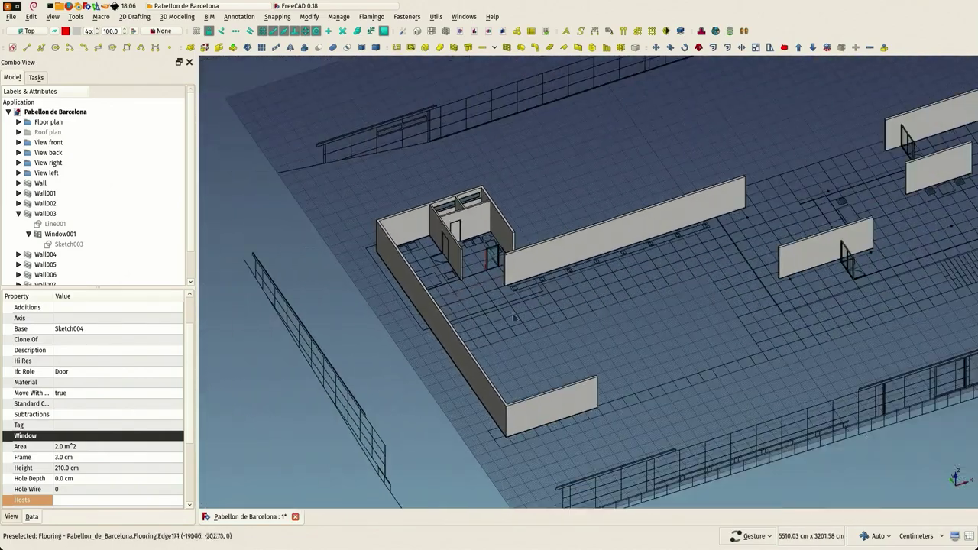
{"action": "right_click_drag", "start_coordinate": [601, 317], "coordinate": [423, 298]}
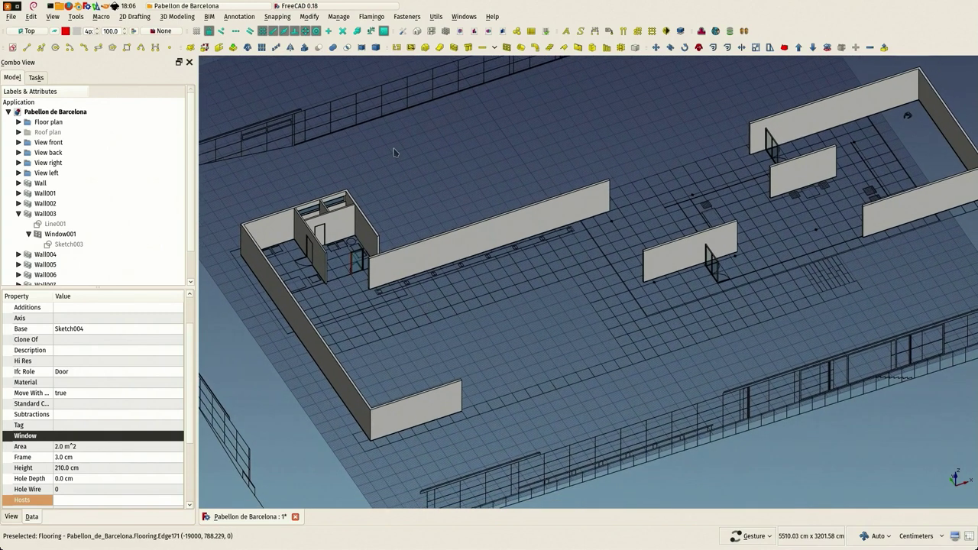